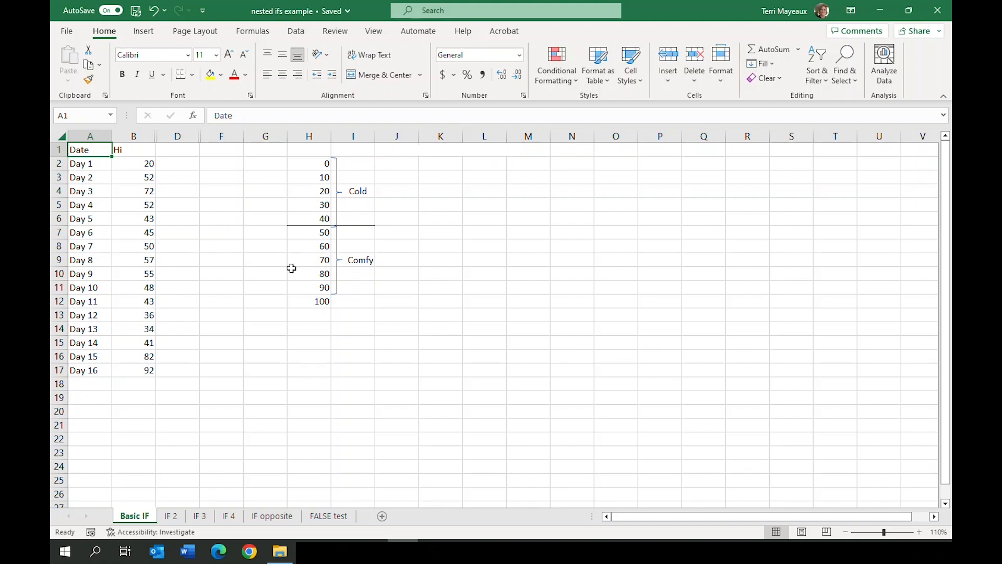
Start an IF function in cell D2 with the logical test B2<50
{"action": "left_click", "coordinate": [179, 163]}
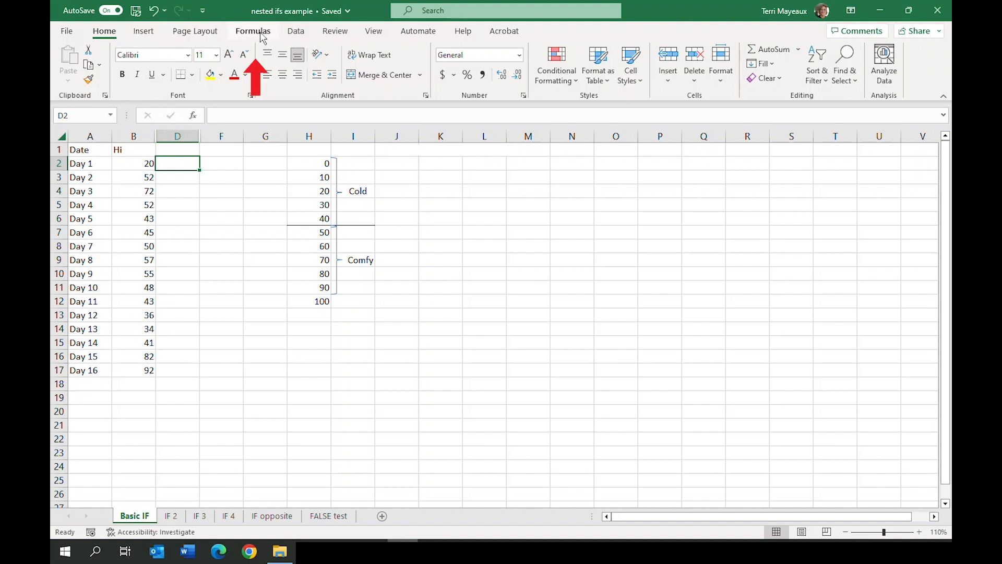
{"action": "left_click", "coordinate": [253, 31]}
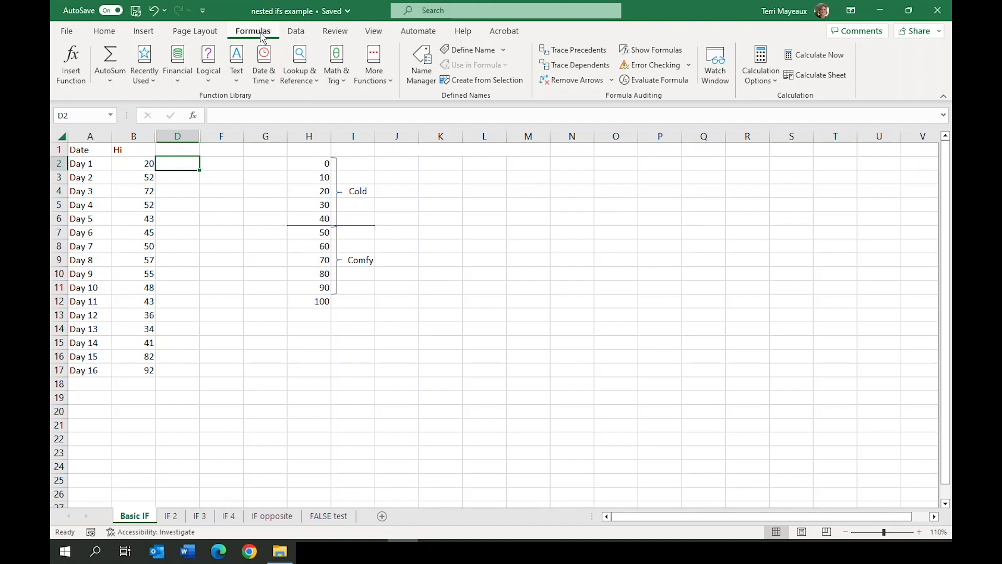
{"action": "left_click", "coordinate": [209, 85]}
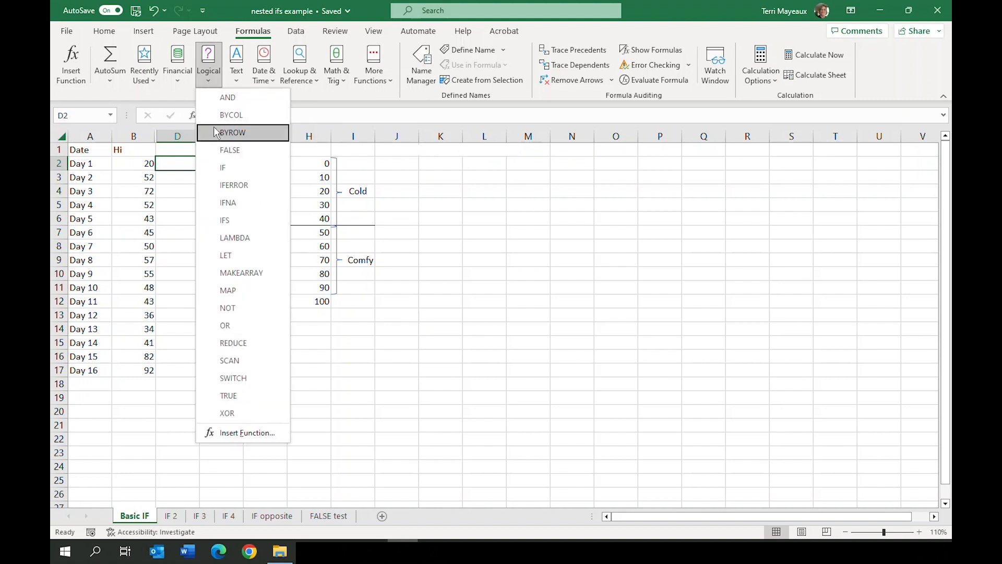
{"action": "left_click", "coordinate": [223, 164]}
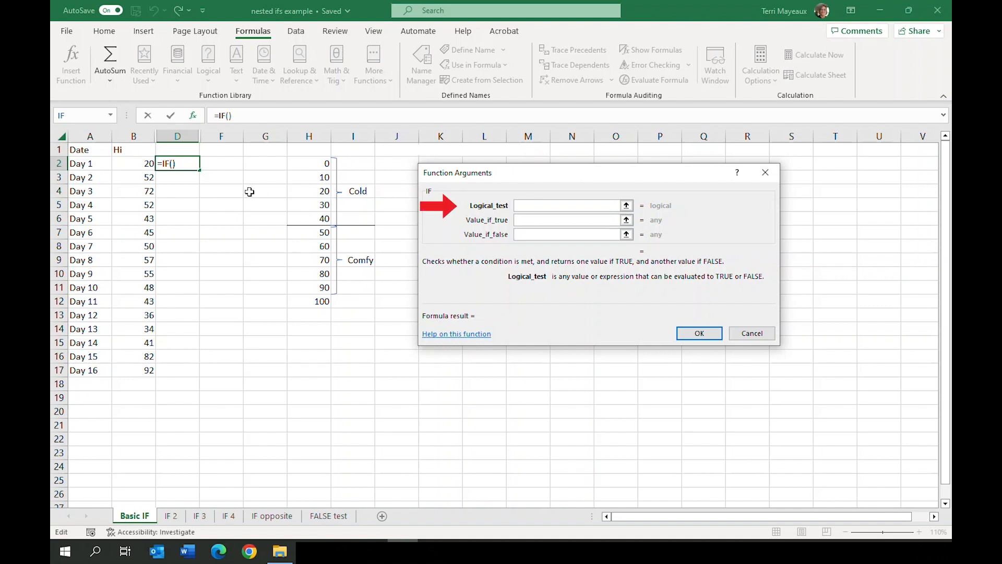
{"action": "left_click", "coordinate": [135, 163]}
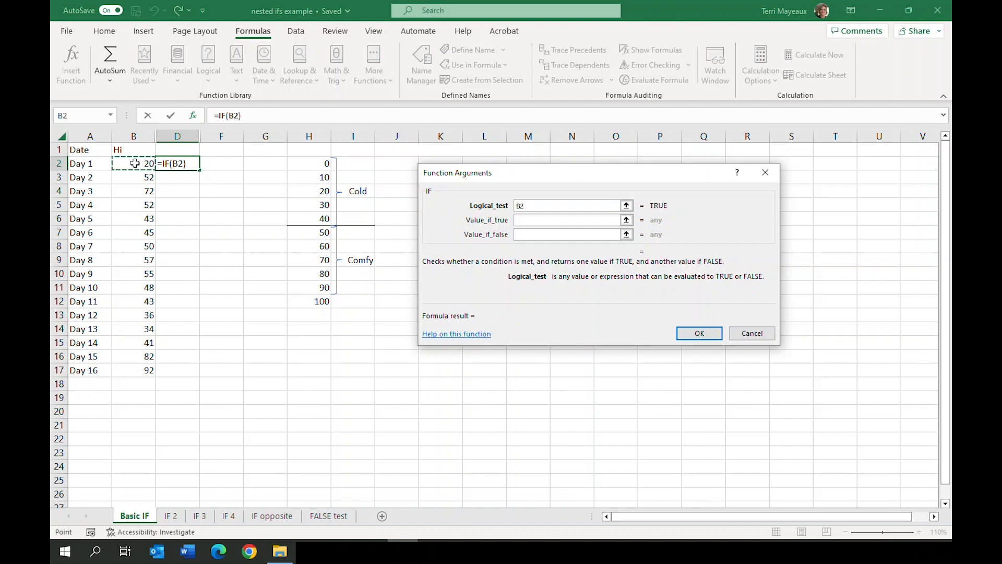
{"action": "type", "text": "<"}
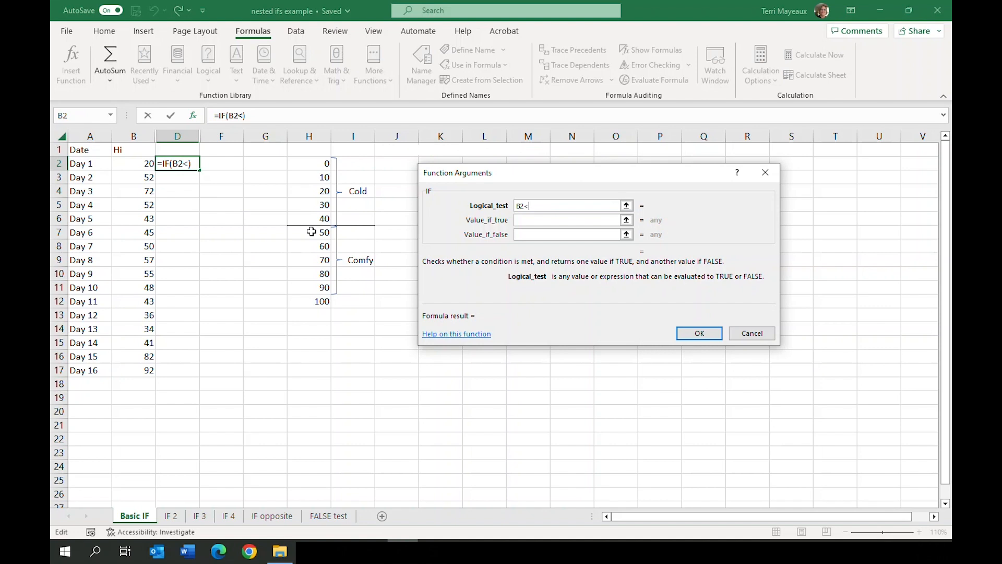
{"action": "type", "text": "50"}
Complete the IF function with "Cold" as the value if true and "Comfy" as the value if false
{"action": "left_click", "coordinate": [529, 219]}
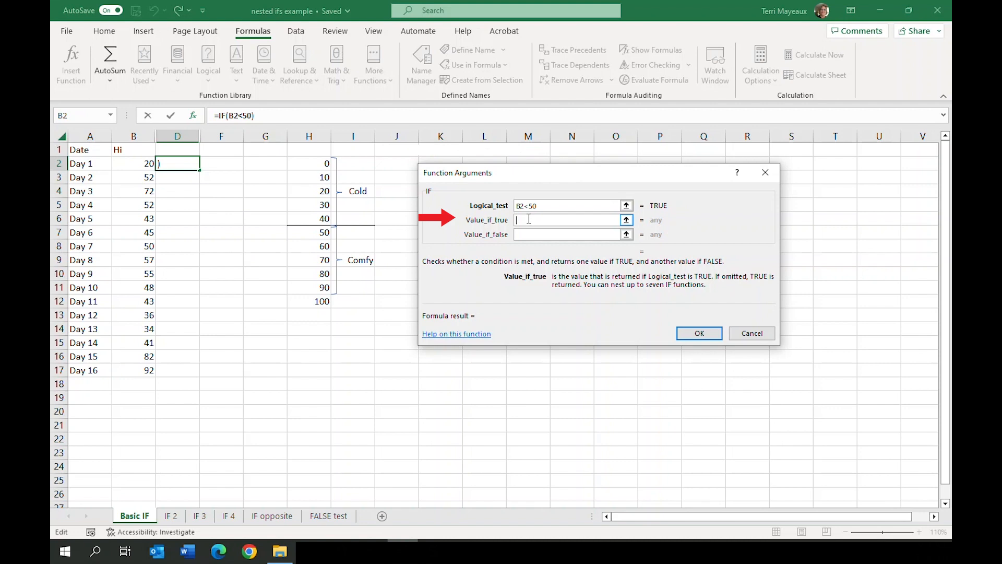
{"action": "type", "text": "\""}
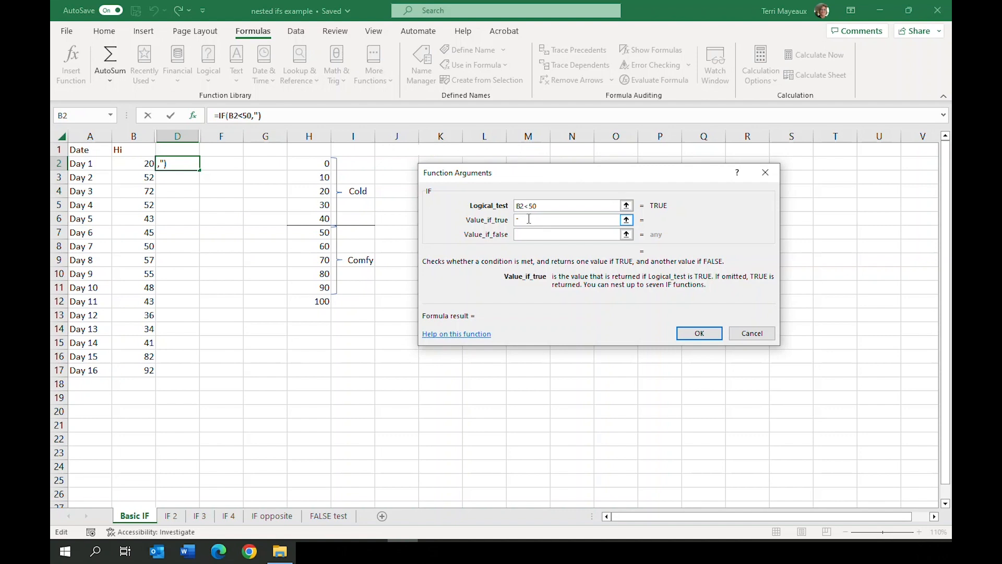
{"action": "type", "text": "Cold\""}
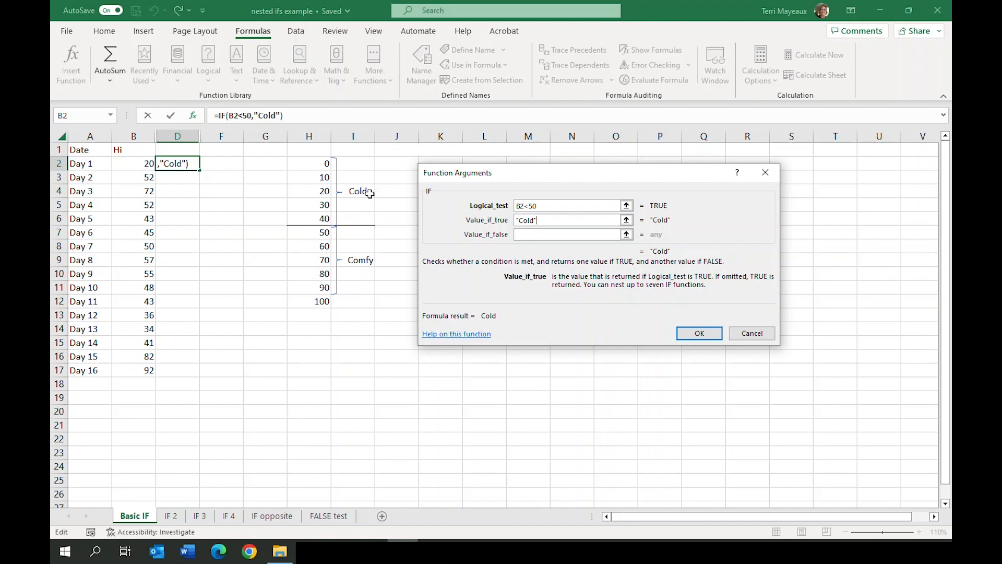
{"action": "left_click", "coordinate": [522, 236]}
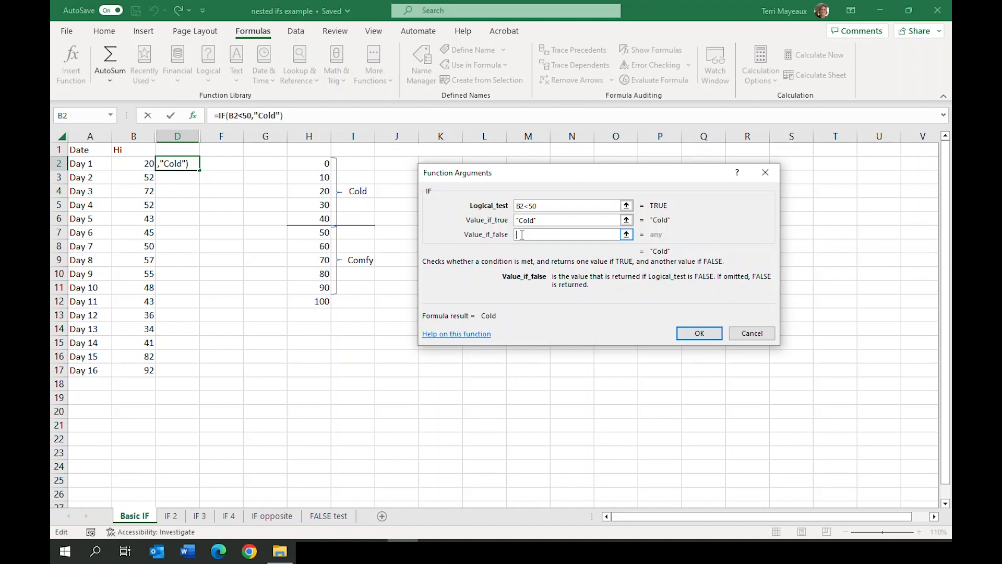
{"action": "type", "text": "\"Co"}
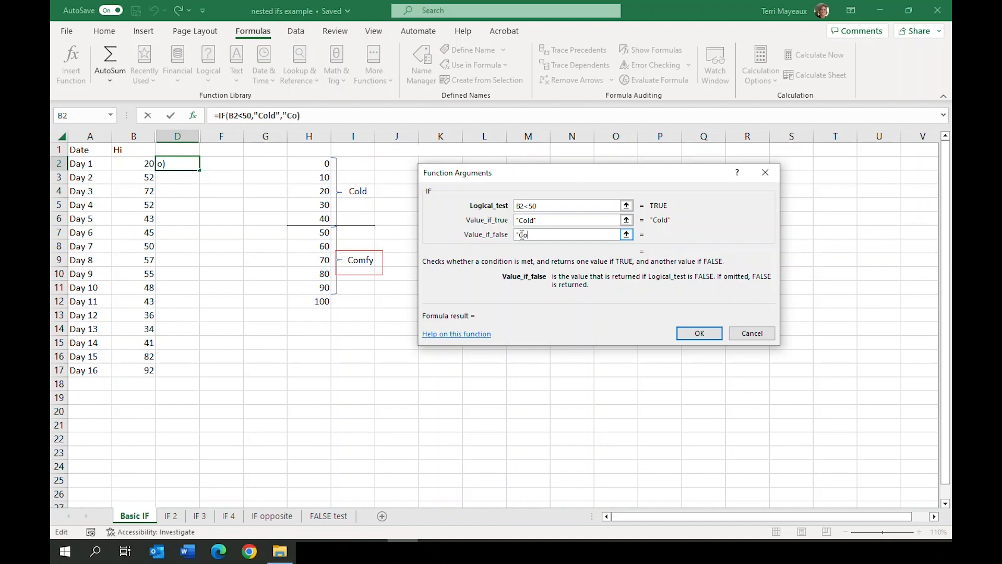
{"action": "type", "text": "mfy\""}
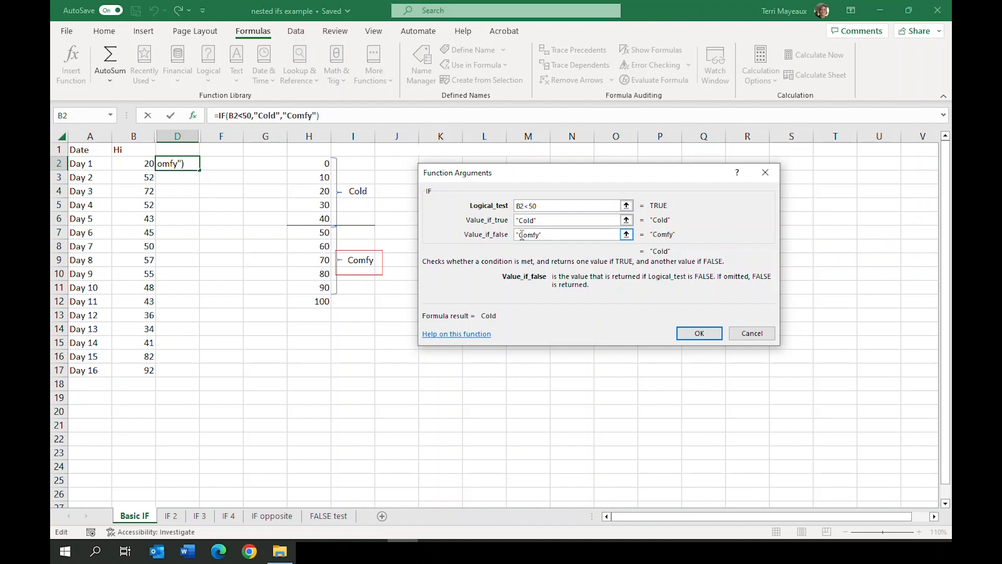
{"action": "left_click", "coordinate": [700, 335]}
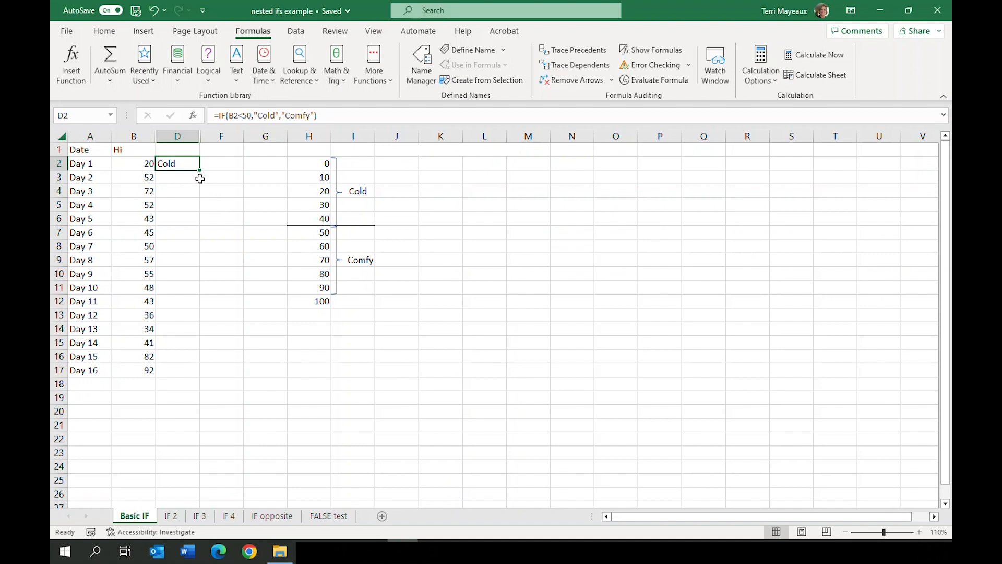
Fill the IF formula from D2 down through D17, the row for Day 16
{"action": "left_click_drag", "start_coordinate": [199, 171], "coordinate": [211, 374]}
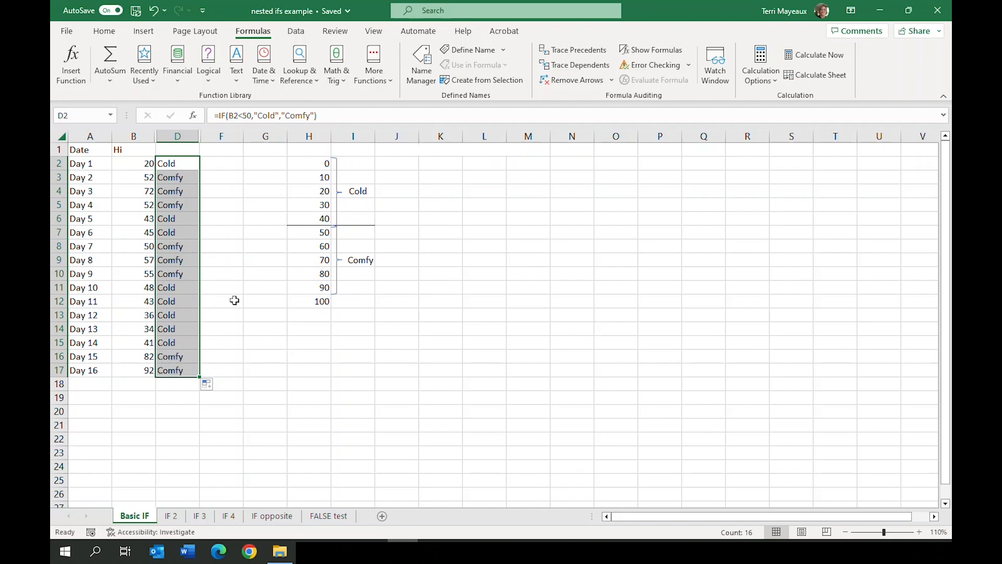
{"action": "left_click", "coordinate": [223, 164]}
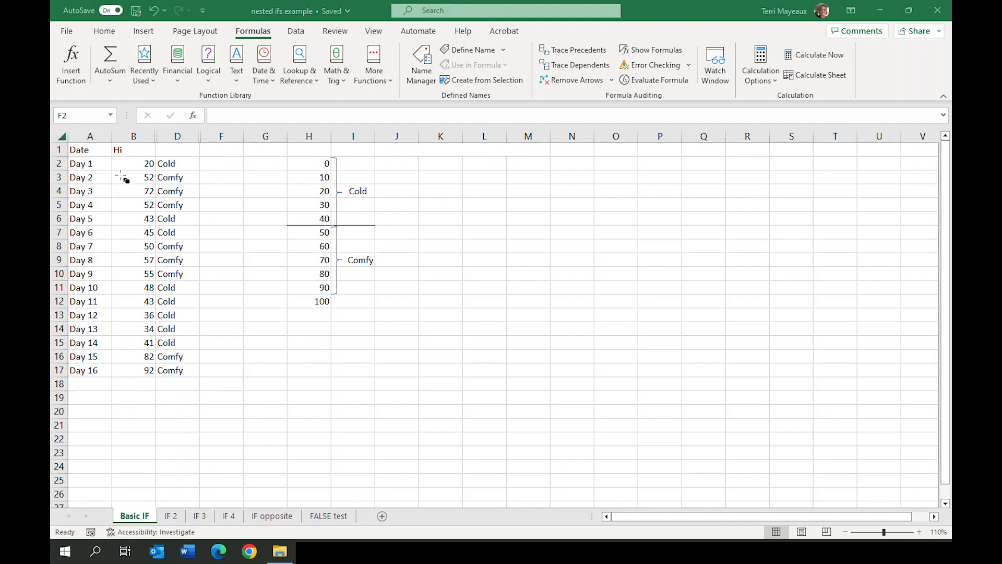
{"action": "mouse_move", "coordinate": [112, 172]}
{"action": "left_mouse_down"}
{"action": "mouse_move", "coordinate": [198, 183]}
{"action": "mouse_move", "coordinate": [202, 214]}
{"action": "left_mouse_up"}
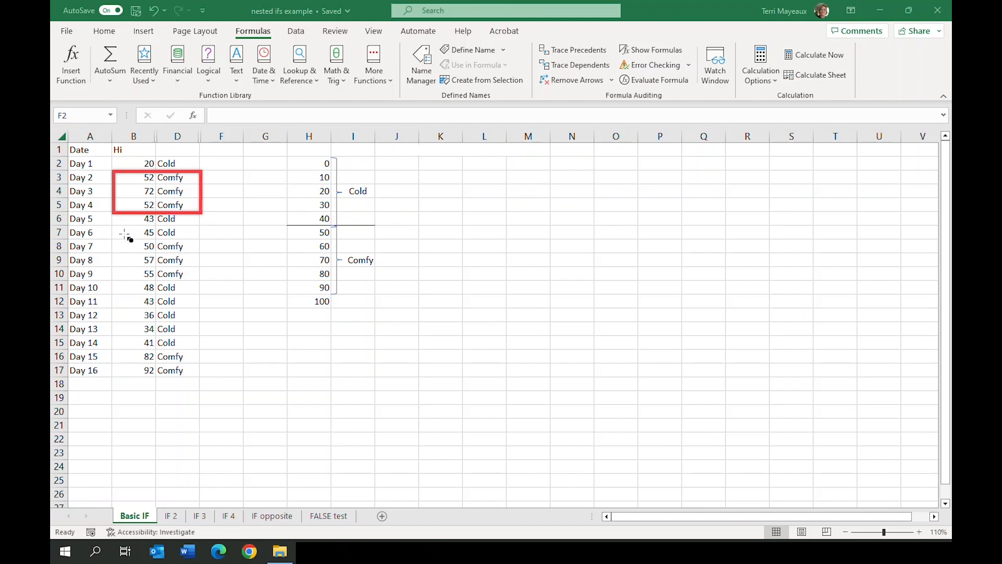
{"action": "mouse_move", "coordinate": [112, 240]}
{"action": "left_mouse_down"}
{"action": "mouse_move", "coordinate": [191, 256]}
{"action": "mouse_move", "coordinate": [204, 281]}
{"action": "left_mouse_up"}
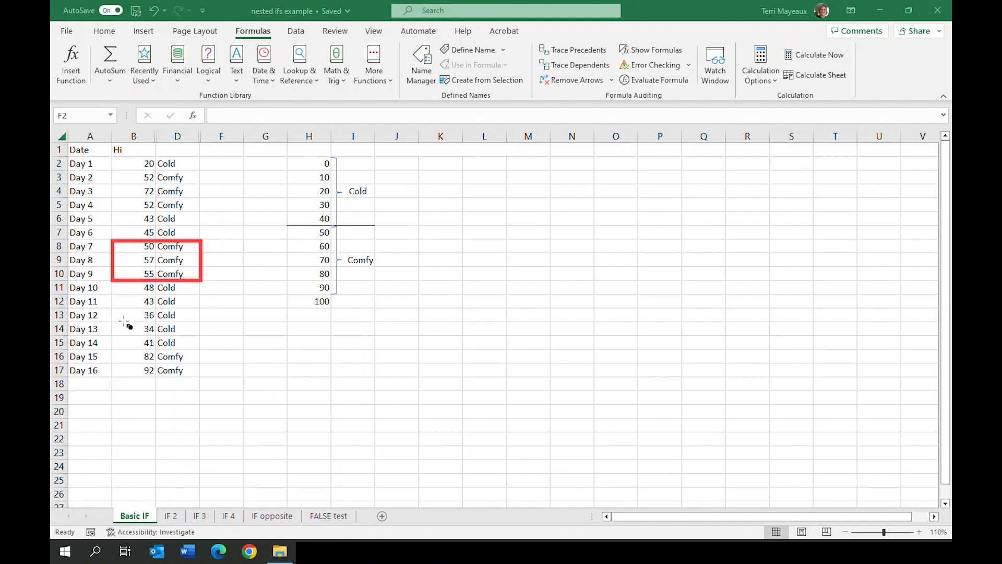
{"action": "key", "text": "e"}
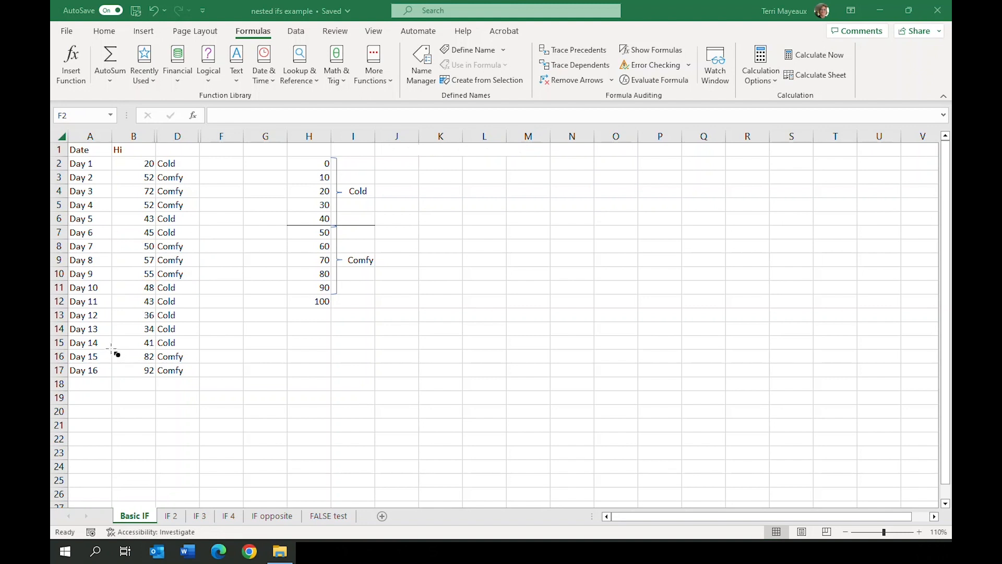
{"action": "mouse_move", "coordinate": [111, 349]}
{"action": "left_mouse_down"}
{"action": "mouse_move", "coordinate": [156, 375]}
{"action": "mouse_move", "coordinate": [201, 377]}
{"action": "left_mouse_up"}
On the IF 2 sheet, start an IF function in cell D2 with the logical test B2<H6
{"action": "key", "text": "ctrl+Page_Down"}
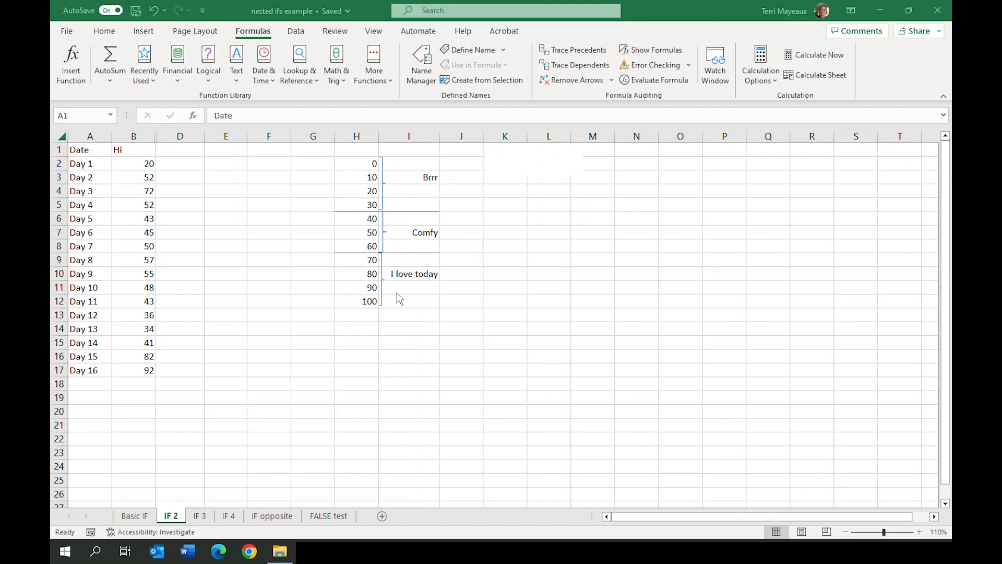
{"action": "left_click", "coordinate": [181, 164]}
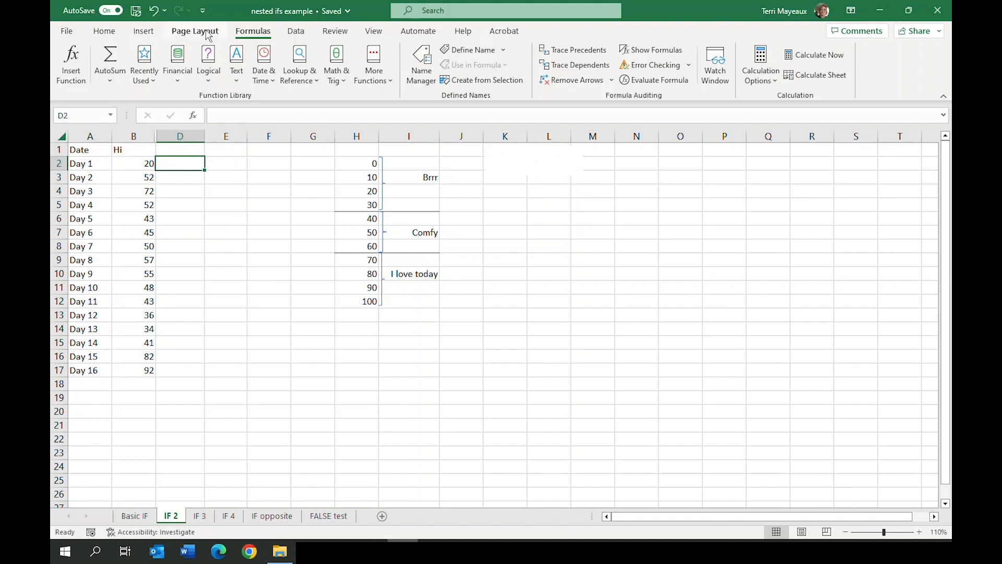
{"action": "left_click", "coordinate": [209, 80]}
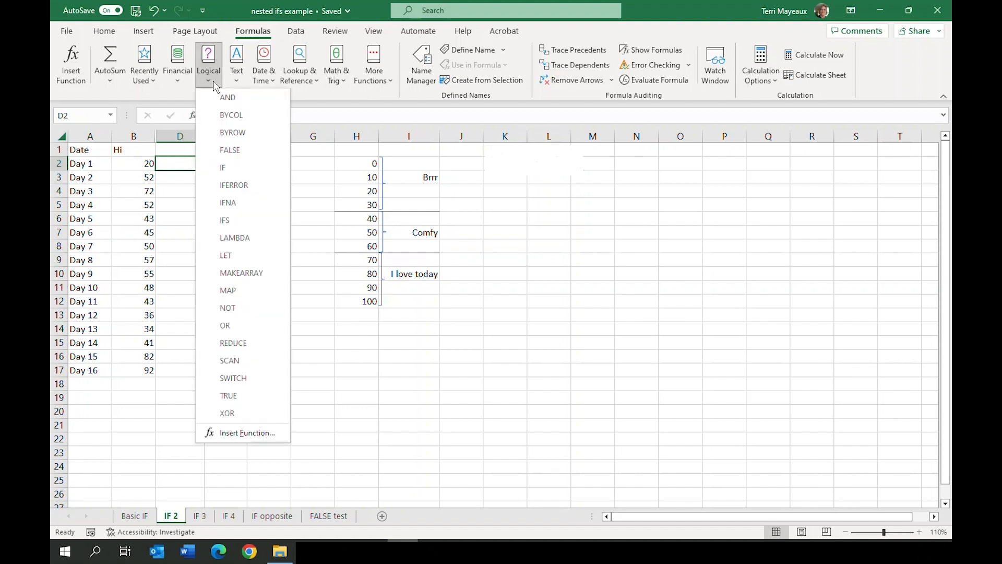
{"action": "left_click", "coordinate": [228, 168]}
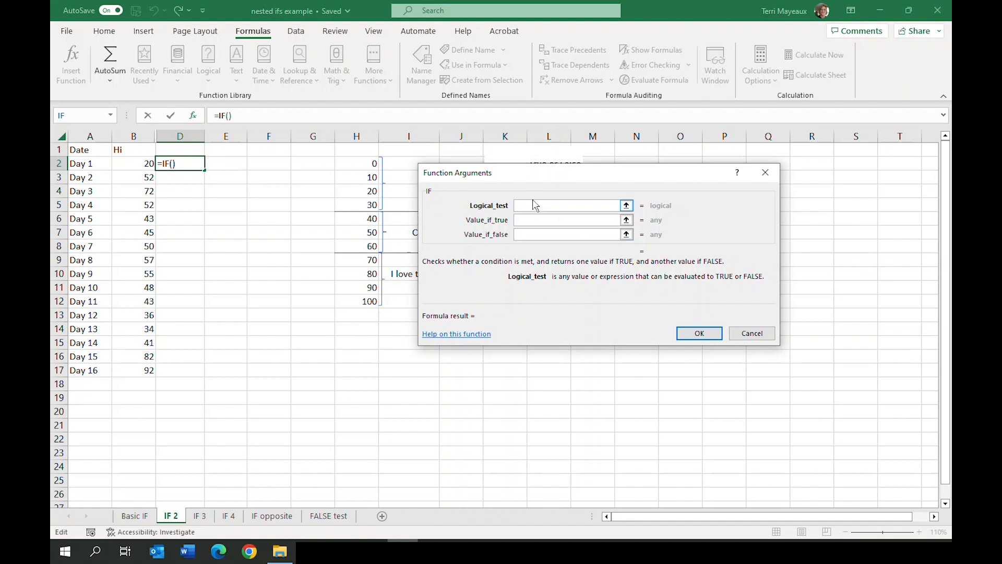
{"action": "left_click", "coordinate": [118, 162]}
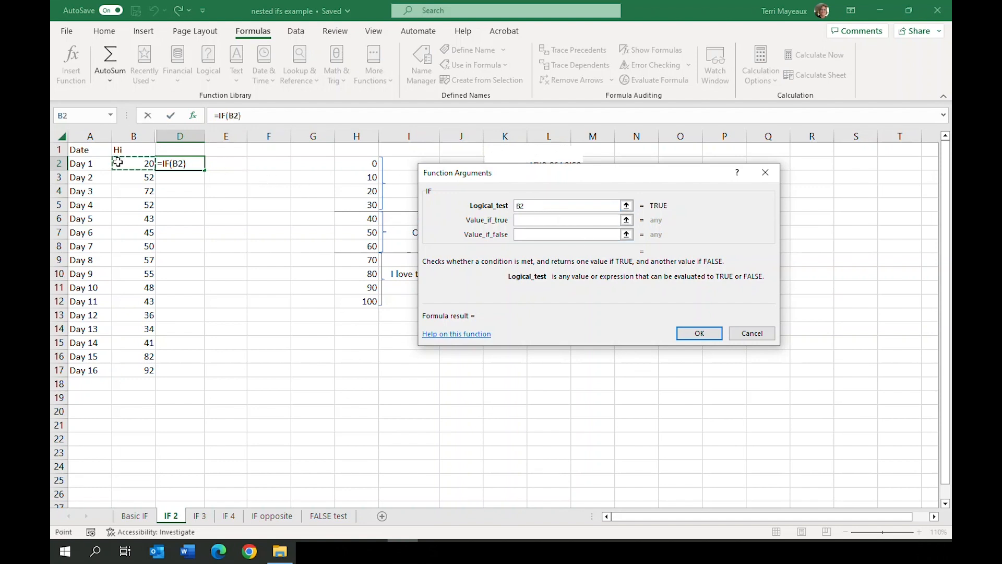
{"action": "type", "text": "<"}
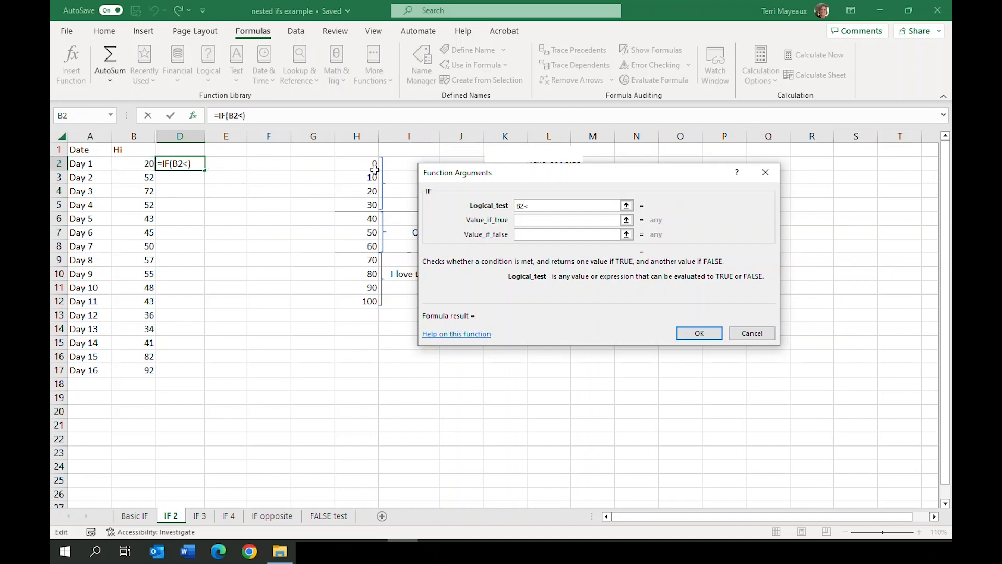
{"action": "left_click", "coordinate": [364, 217]}
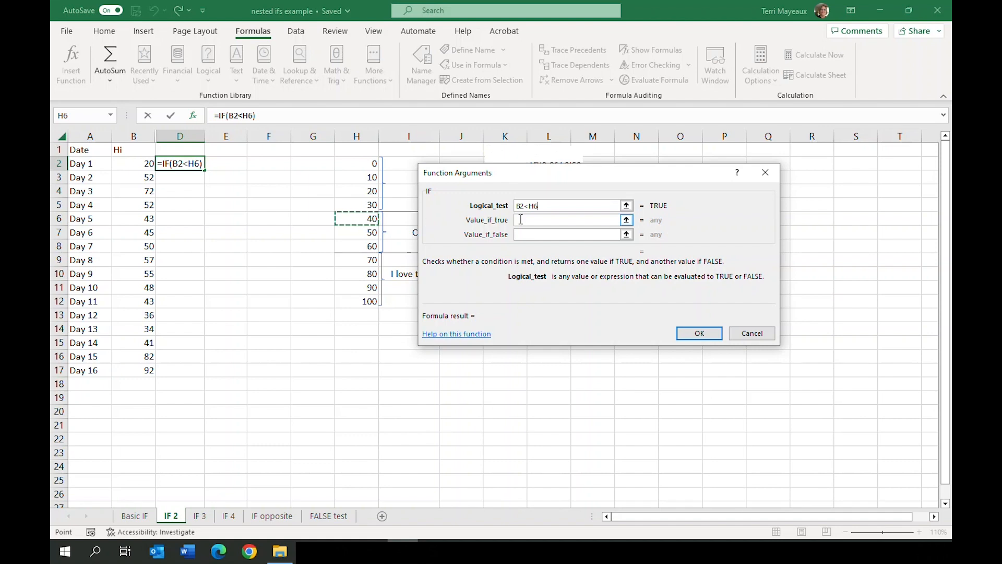
Set the value if true to "Brrr" and make the H6 reference in the logical test absolute
{"action": "left_click_drag", "start_coordinate": [515, 176], "coordinate": [563, 183]}
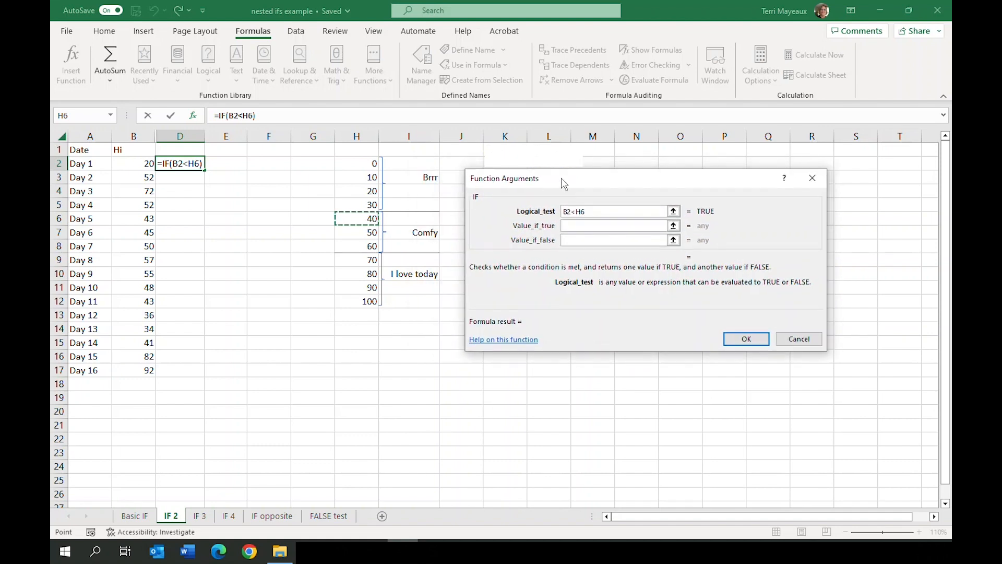
{"action": "left_click", "coordinate": [568, 226]}
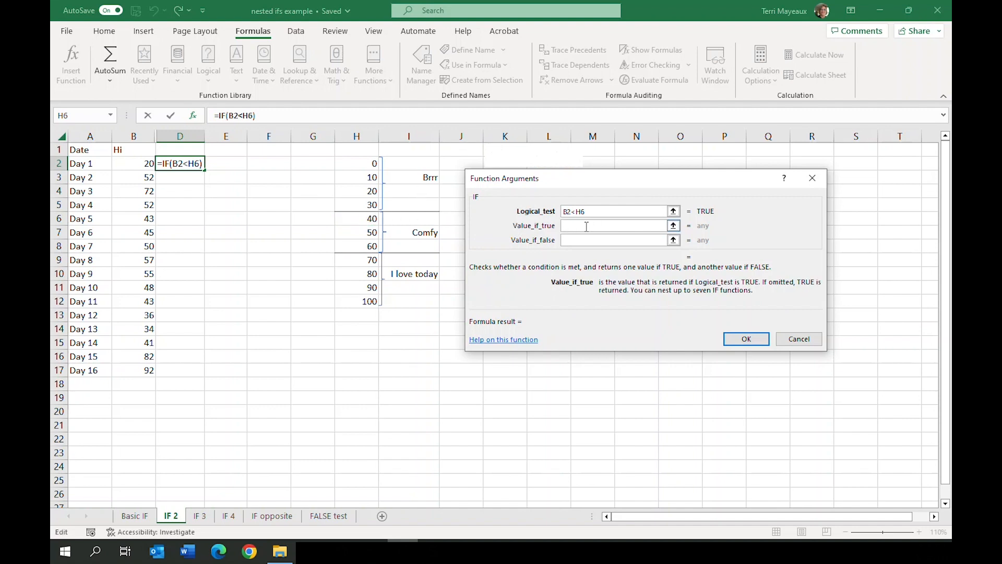
{"action": "type", "text": "\"Brrr\""}
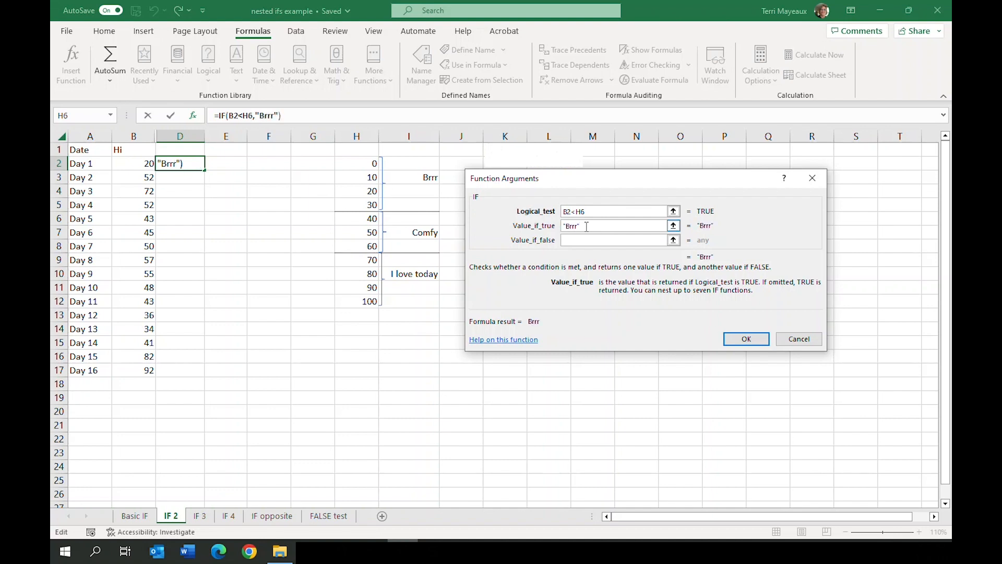
{"action": "key", "text": "Tab"}
{"action": "left_click", "coordinate": [576, 211]}
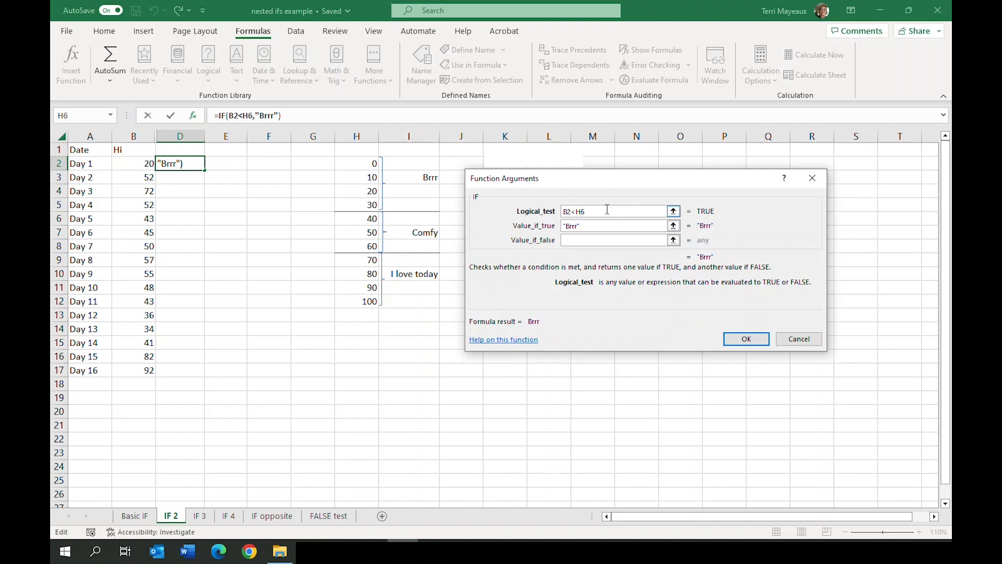
{"action": "key", "text": "F4"}
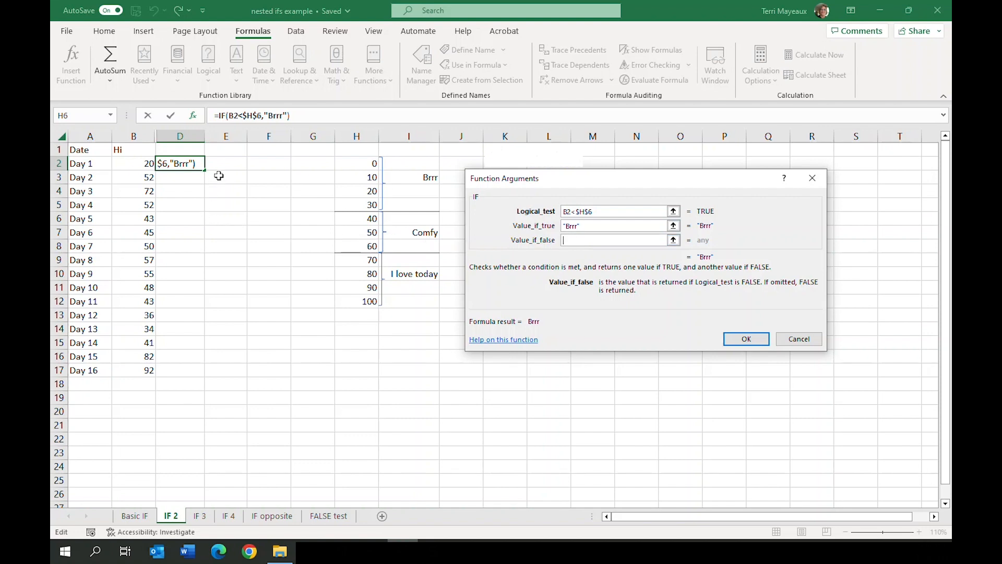
Nest a second IF function as the value if false in D2, with the logical test B2<H9
{"action": "left_click", "coordinate": [80, 118]}
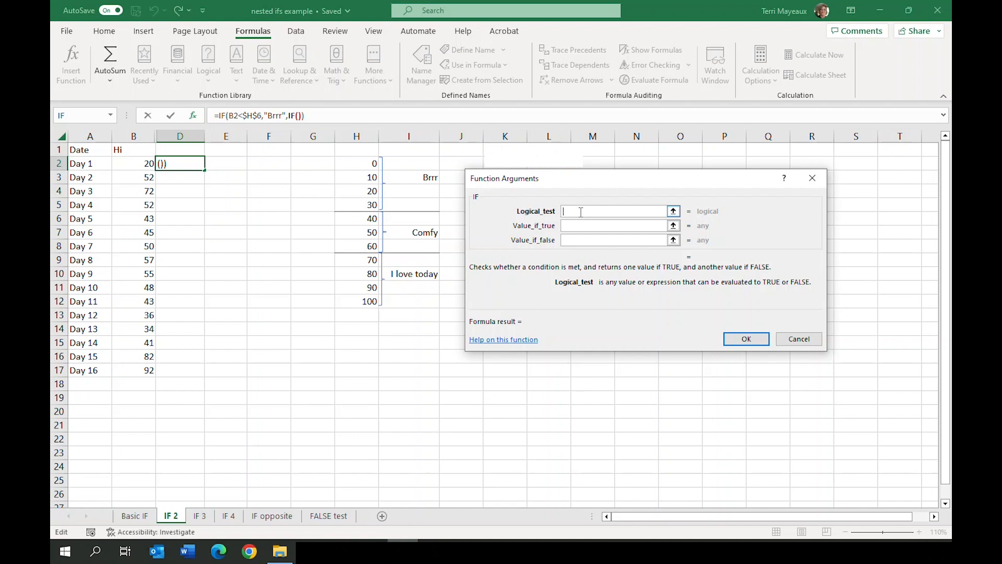
{"action": "left_click", "coordinate": [132, 163]}
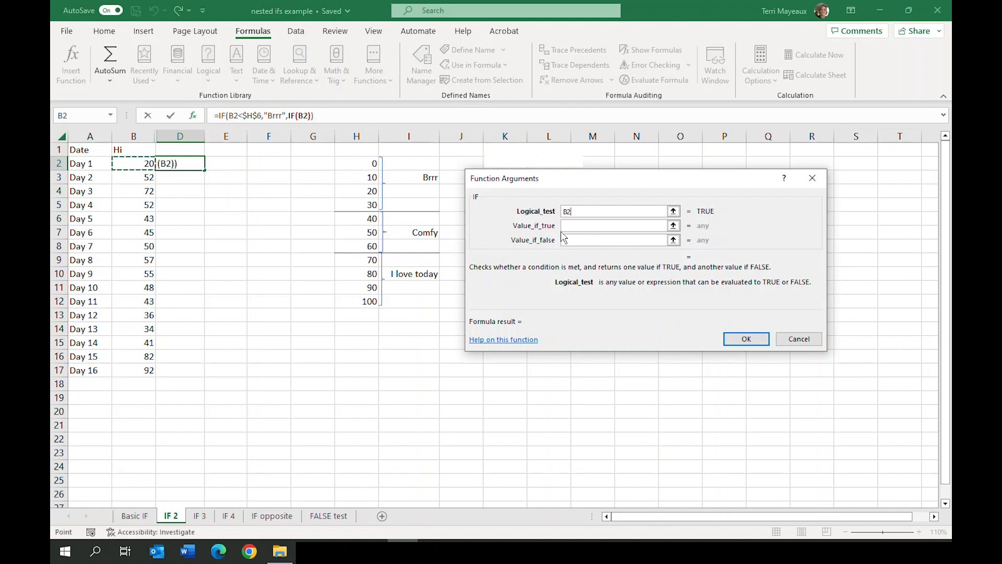
{"action": "type", "text": "<"}
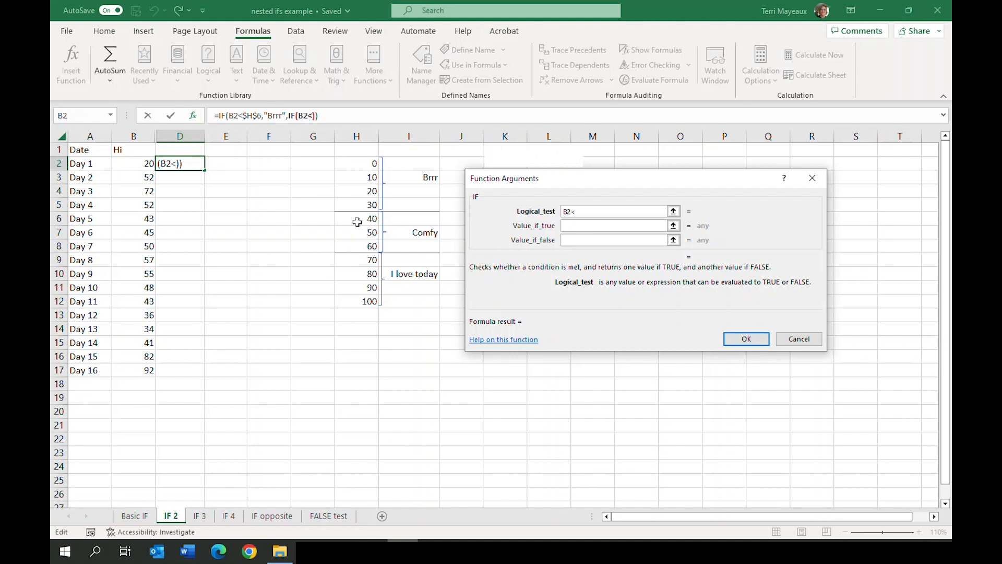
{"action": "left_click", "coordinate": [358, 259]}
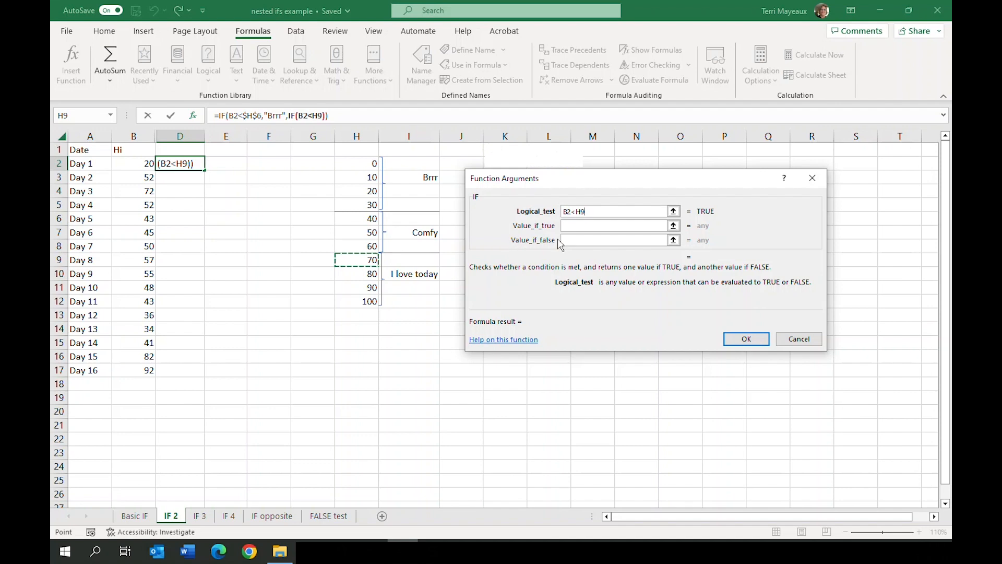
Set the nested IF's value if true to "Comfy" and its value if false to "I love today"
{"action": "left_click", "coordinate": [568, 226]}
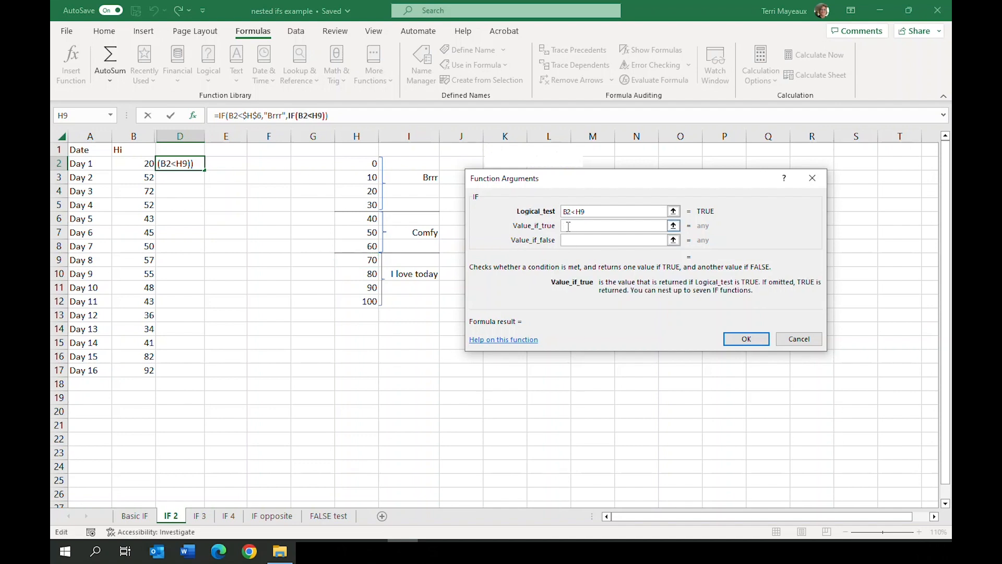
{"action": "type", "text": "\"Comfy\""}
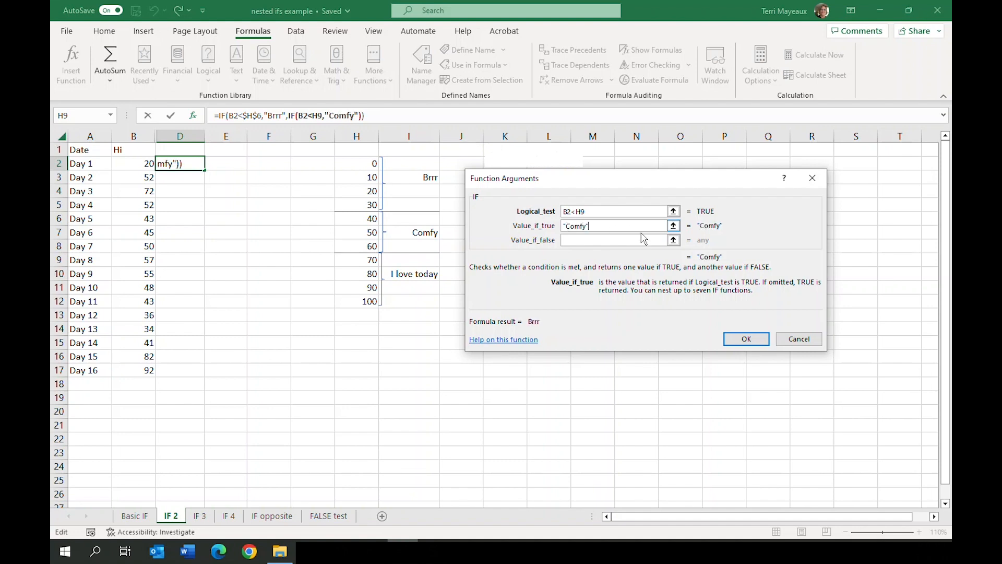
{"action": "left_click", "coordinate": [589, 240]}
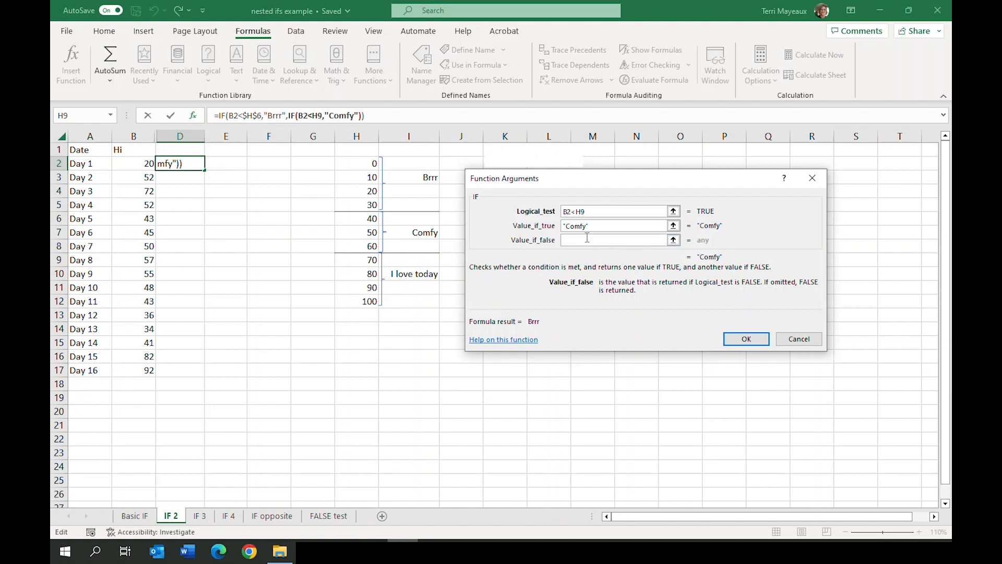
{"action": "type", "text": "\"I love today\""}
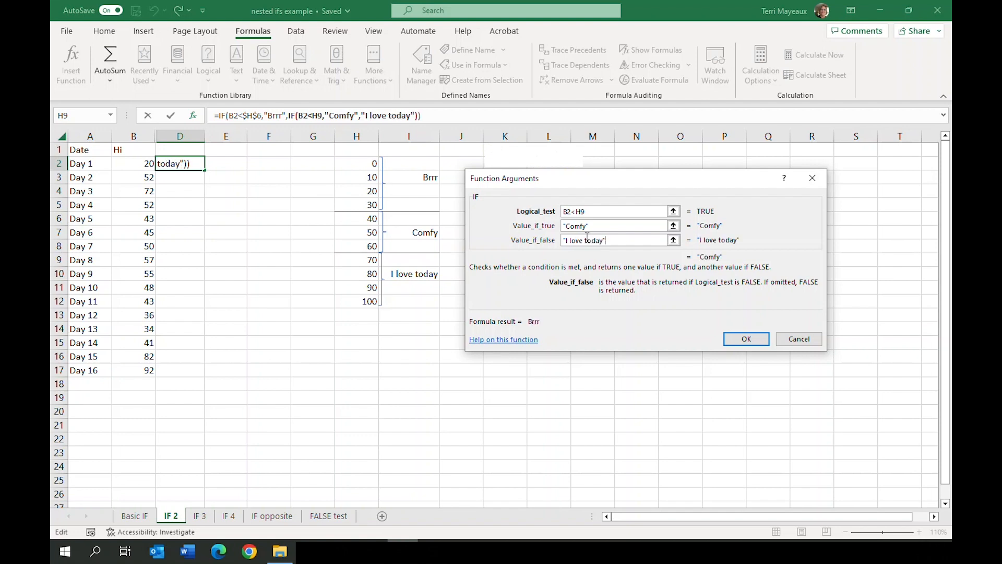
Make the H9 reference in the nested logical test absolute and fill the completed formula from D2 down through D17
{"action": "left_click", "coordinate": [577, 211]}
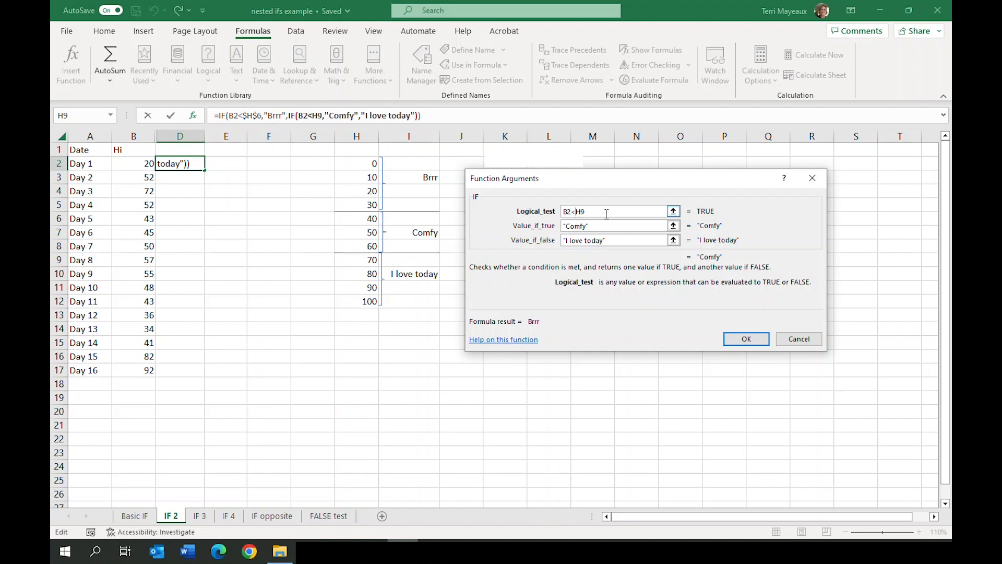
{"action": "key", "text": "F4"}
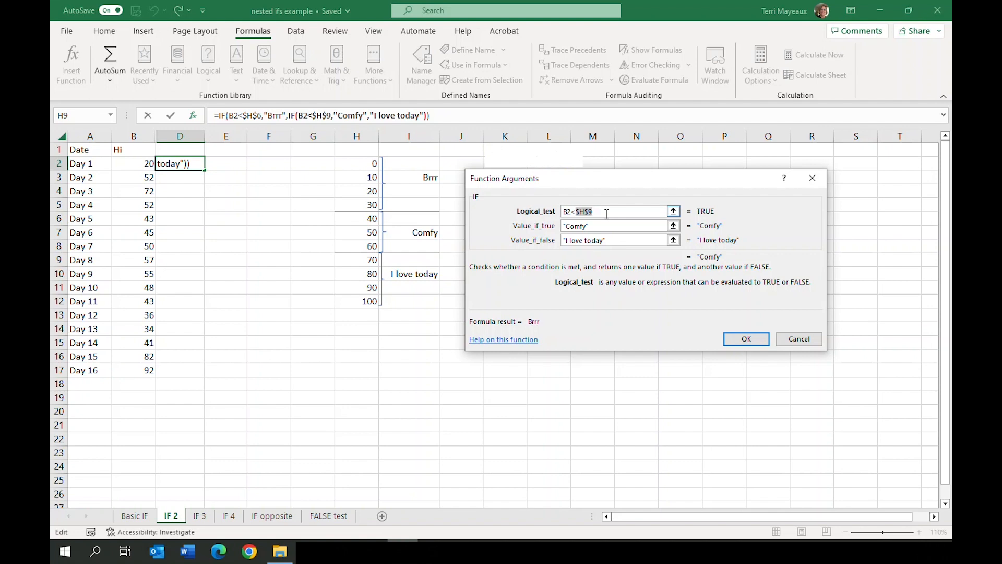
{"action": "left_click", "coordinate": [744, 338]}
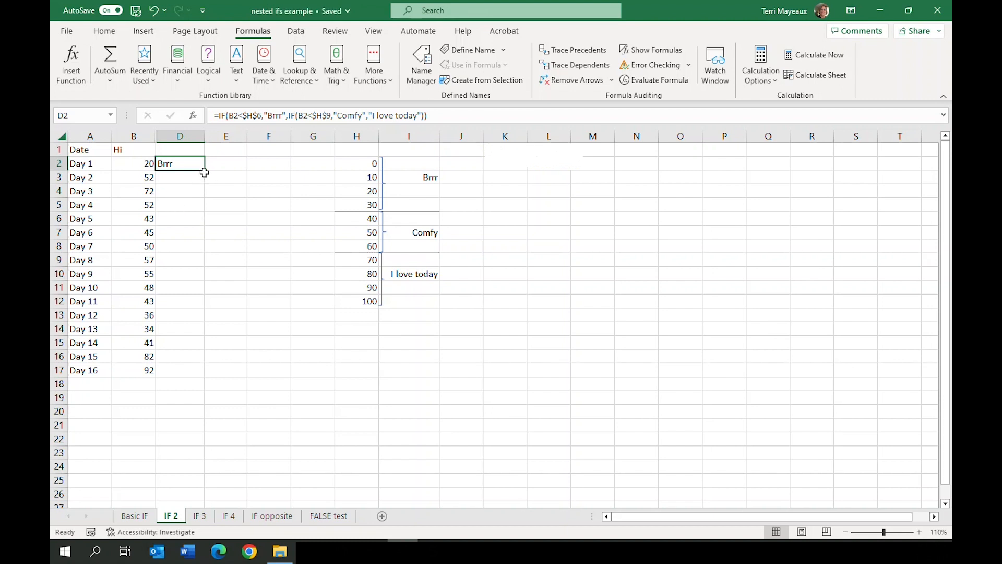
{"action": "left_click_drag", "start_coordinate": [204, 171], "coordinate": [203, 377]}
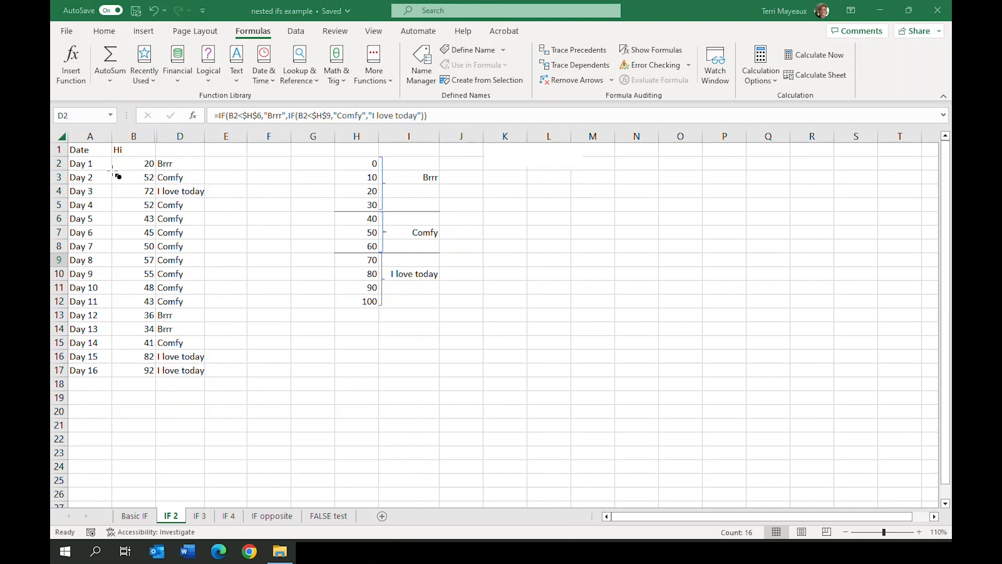
{"action": "left_click_drag", "start_coordinate": [112, 171], "coordinate": [208, 185]}
{"action": "left_click_drag", "start_coordinate": [113, 186], "coordinate": [208, 202]}
{"action": "mouse_move", "coordinate": [112, 199]}
{"action": "left_mouse_down"}
{"action": "mouse_move", "coordinate": [209, 217]}
{"action": "mouse_move", "coordinate": [211, 315]}
{"action": "left_mouse_up"}
{"action": "mouse_move", "coordinate": [114, 311]}
{"action": "left_mouse_down"}
{"action": "mouse_move", "coordinate": [167, 311]}
{"action": "mouse_move", "coordinate": [208, 338]}
{"action": "left_mouse_up"}
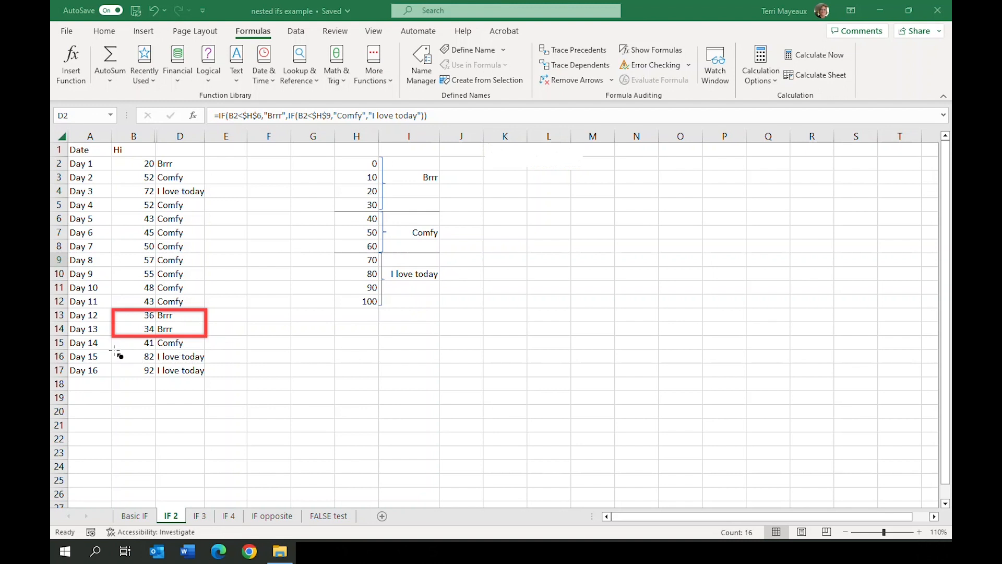
{"action": "mouse_move", "coordinate": [114, 350]}
{"action": "left_mouse_down"}
{"action": "mouse_move", "coordinate": [199, 359]}
{"action": "mouse_move", "coordinate": [220, 382]}
{"action": "left_mouse_up"}
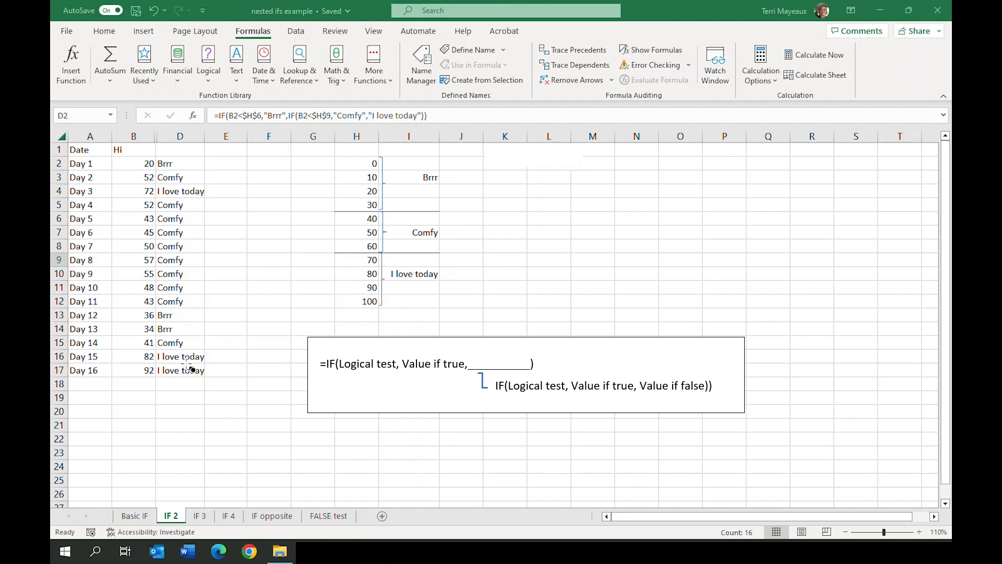
On the IF 3 sheet, start an IF function in cell E2 with the logical test B2<$H$5, using an absolute reference to H5
{"action": "key", "text": "ctrl+Page_Down"}
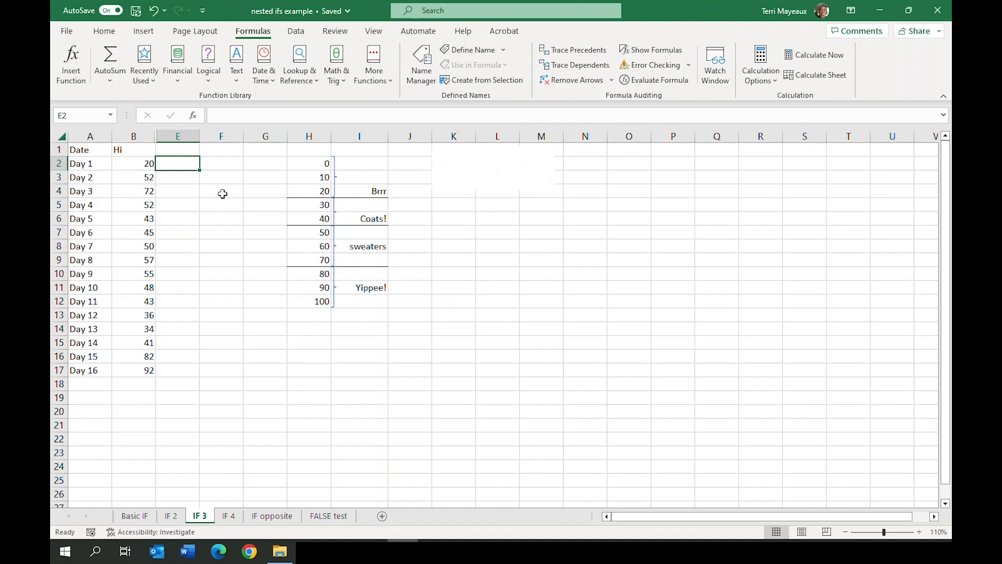
{"action": "left_click", "coordinate": [209, 84]}
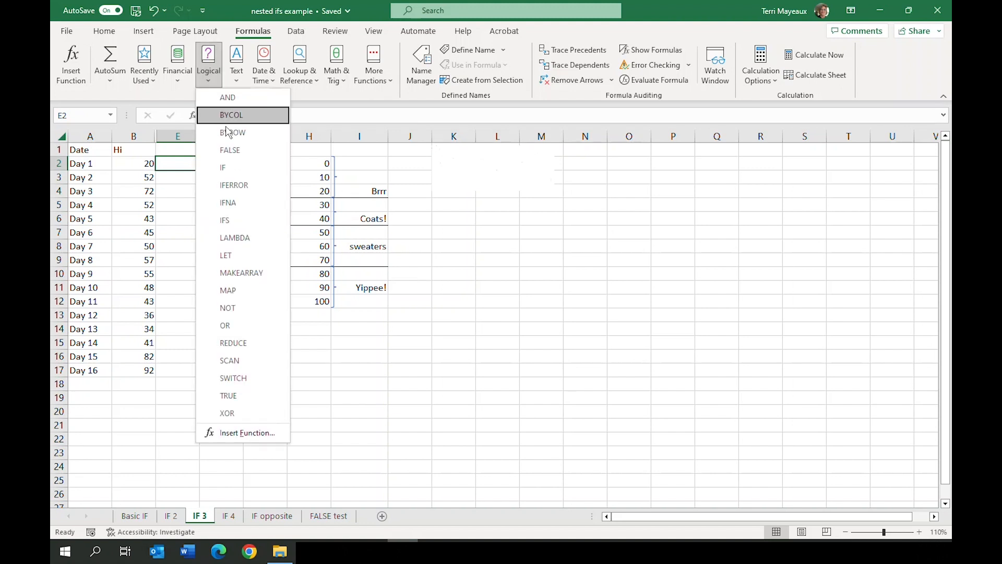
{"action": "left_click", "coordinate": [234, 167]}
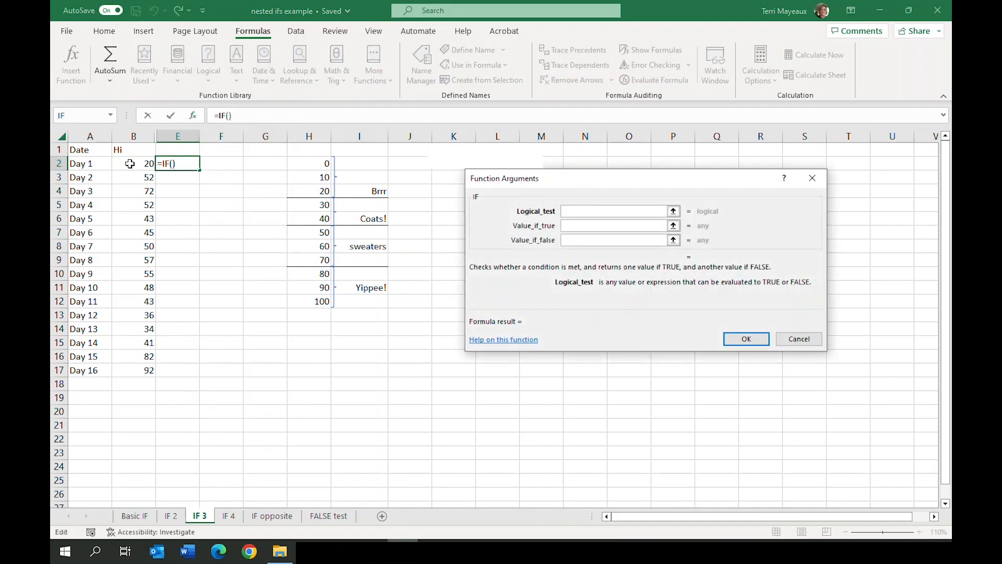
{"action": "left_click", "coordinate": [129, 164]}
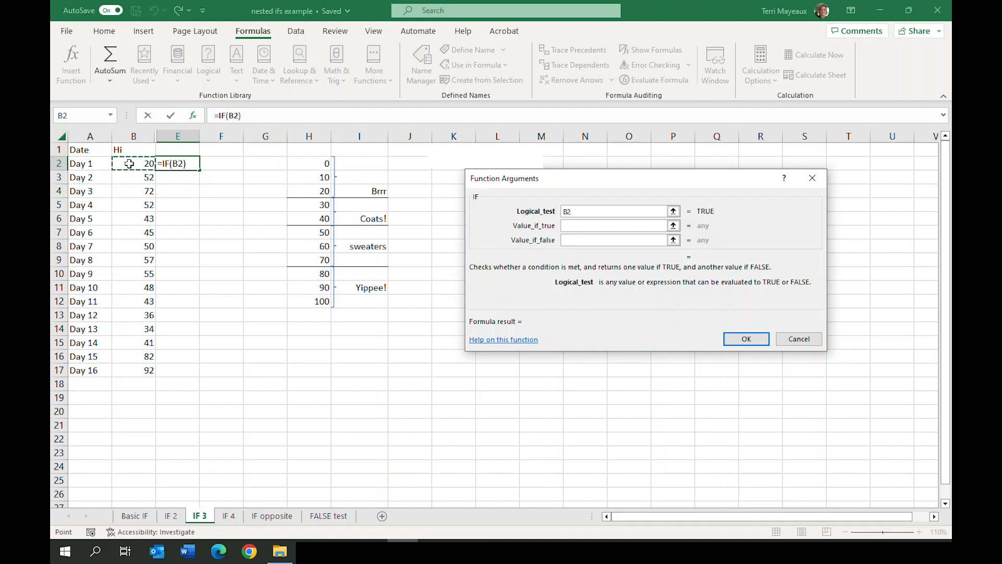
{"action": "type", "text": "<"}
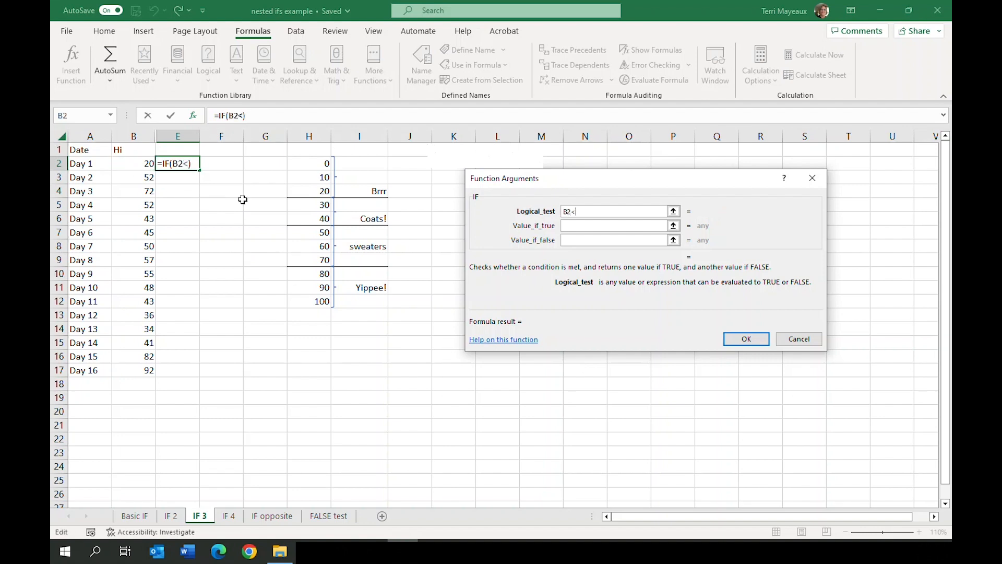
{"action": "left_click", "coordinate": [311, 203]}
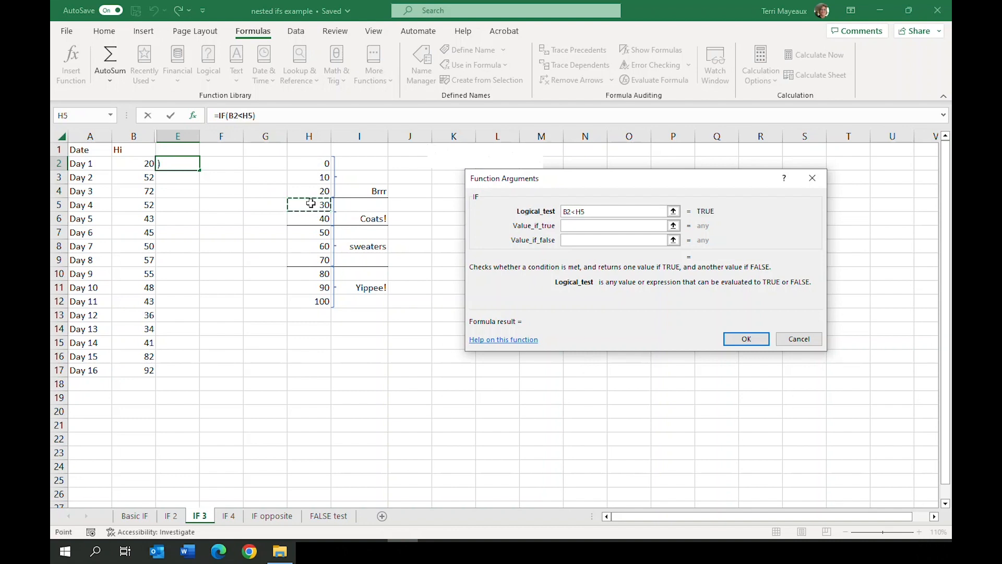
{"action": "left_click", "coordinate": [577, 211]}
{"action": "key", "text": "F4"}
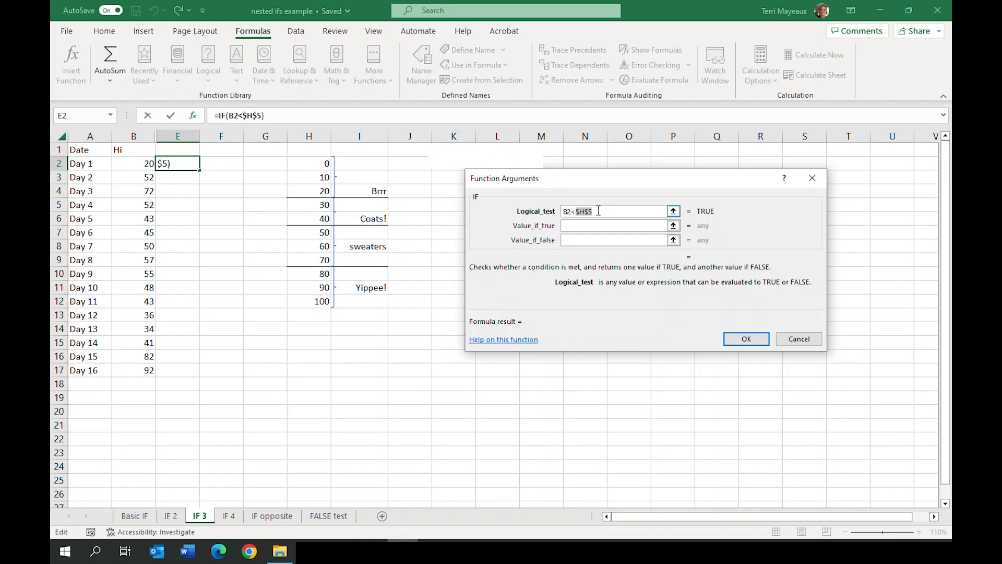
Set the value if true of the IF function in E2 to "Brrr"
{"action": "left_click", "coordinate": [569, 226]}
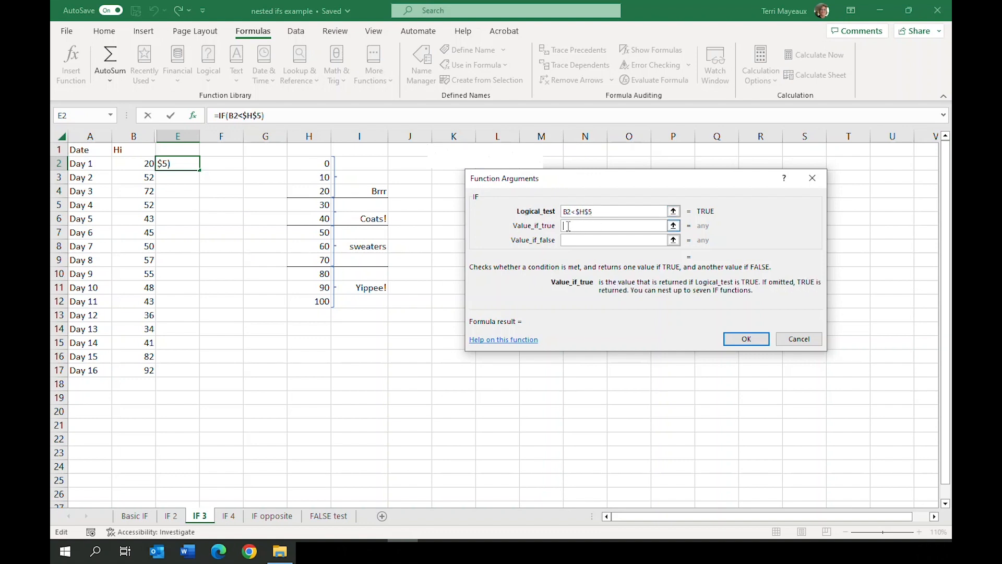
{"action": "type", "text": "\"Brrr\""}
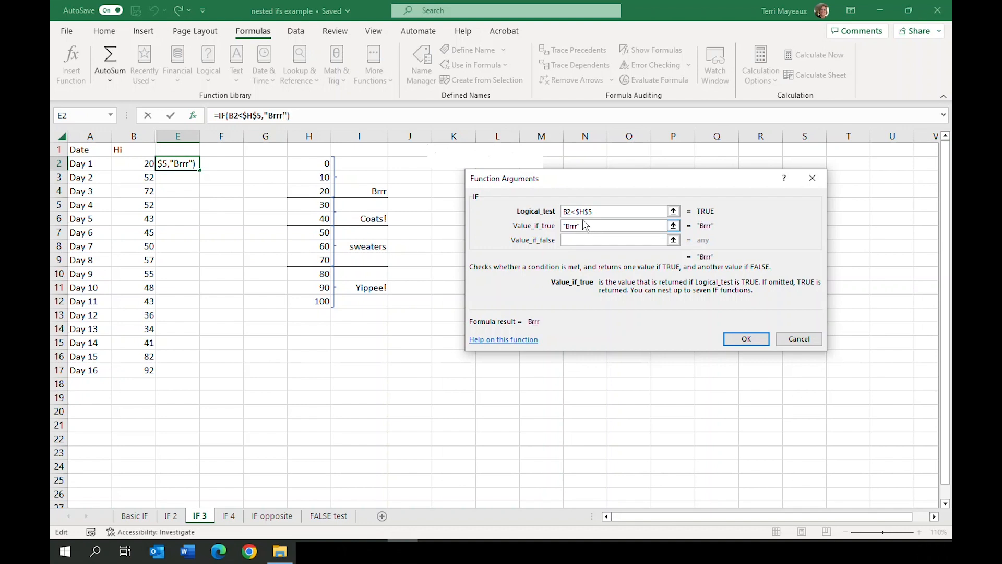
Nest a second IF function as the value if false in E2, with the logical test B2<$H$7
{"action": "left_click", "coordinate": [573, 241]}
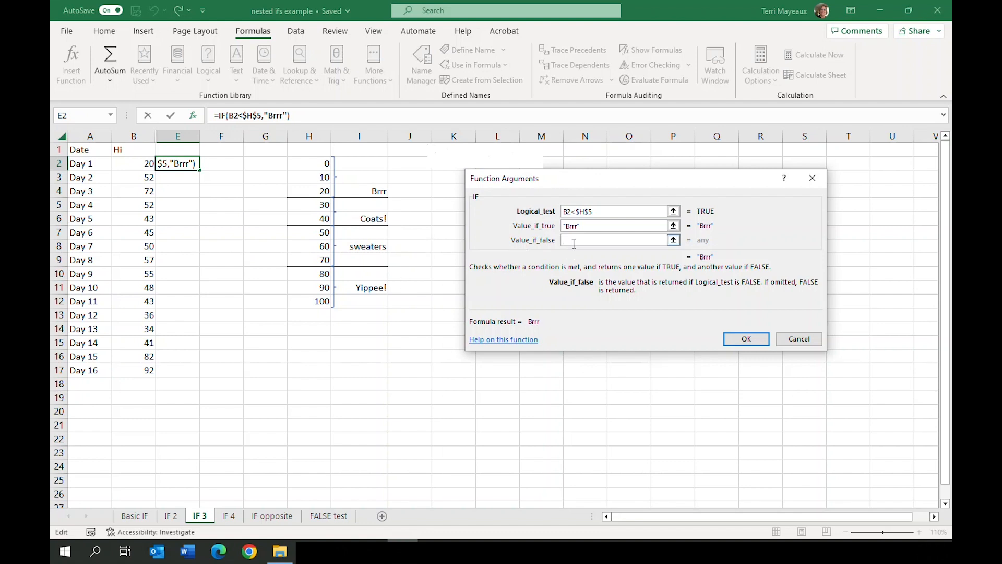
{"action": "left_click", "coordinate": [81, 117]}
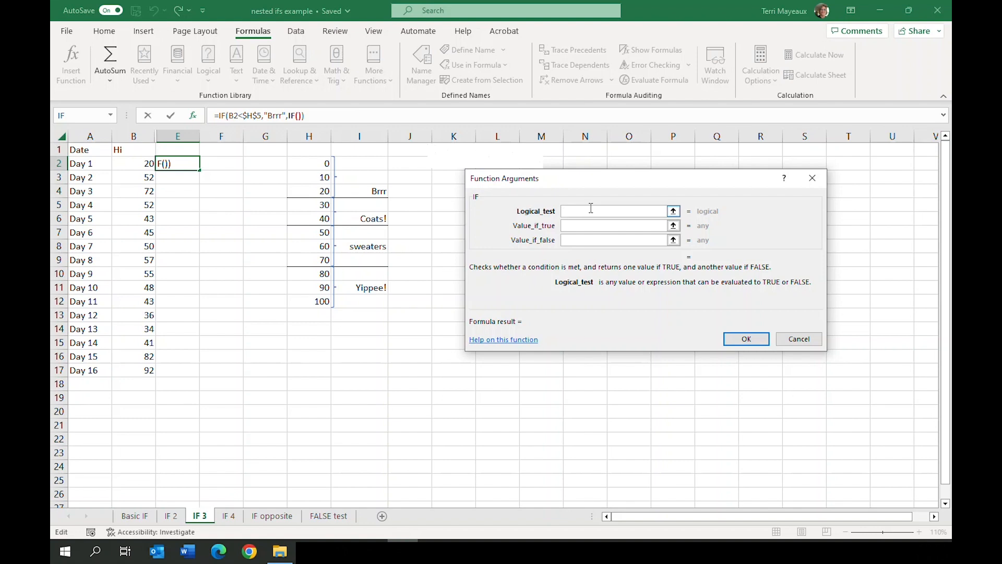
{"action": "left_click", "coordinate": [138, 163]}
{"action": "type", "text": "<"}
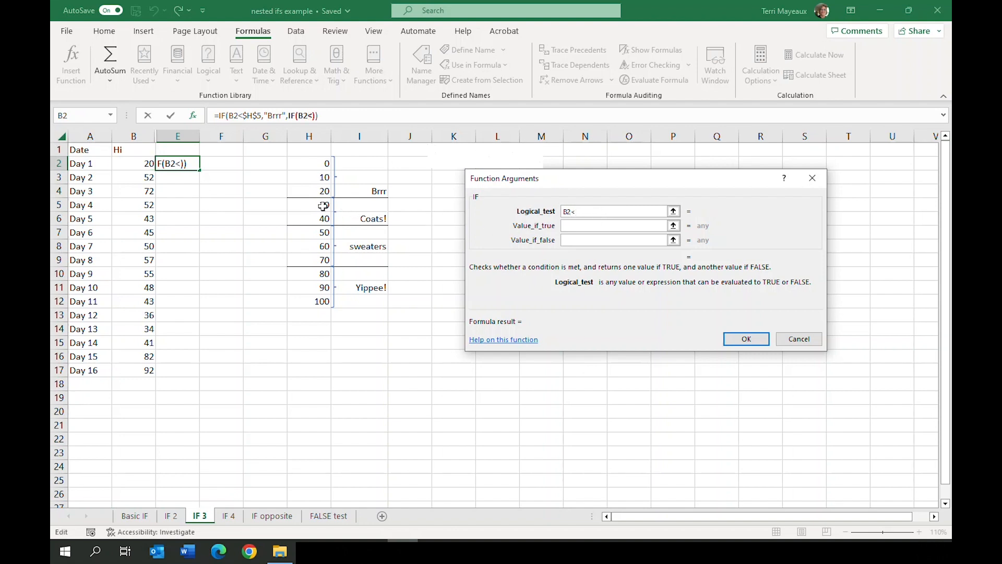
{"action": "left_click", "coordinate": [310, 231]}
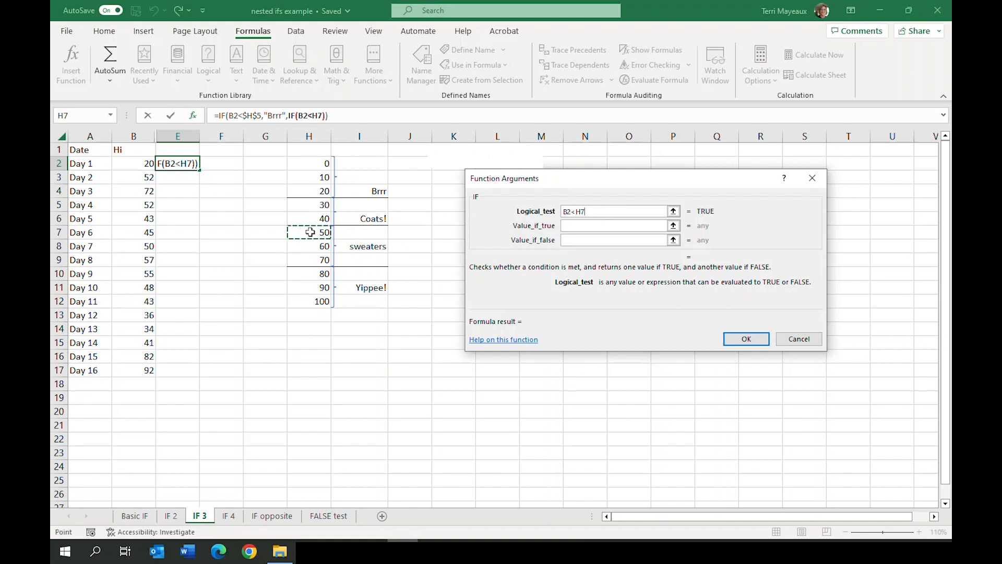
{"action": "left_click", "coordinate": [586, 209]}
{"action": "key", "text": "F4"}
Set the second IF's value if true to "Coats!"
{"action": "left_click", "coordinate": [578, 223]}
{"action": "left_click", "coordinate": [575, 227]}
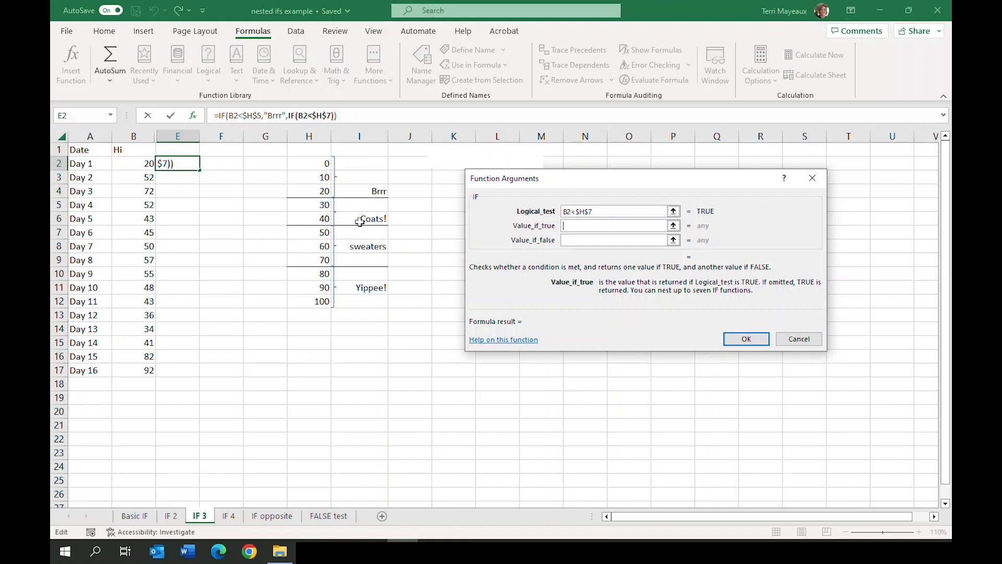
{"action": "left_click", "coordinate": [595, 226]}
{"action": "type", "text": "\"Coats"}
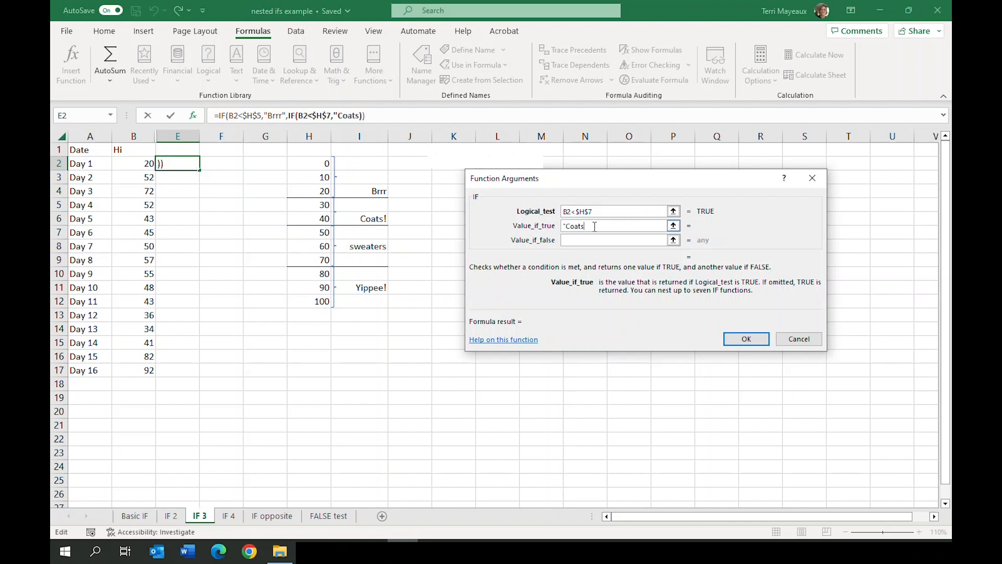
{"action": "type", "text": "!\""}
Nest a third IF function as the second IF's value if false, with the logical test B2<$H$10
{"action": "left_click", "coordinate": [579, 239]}
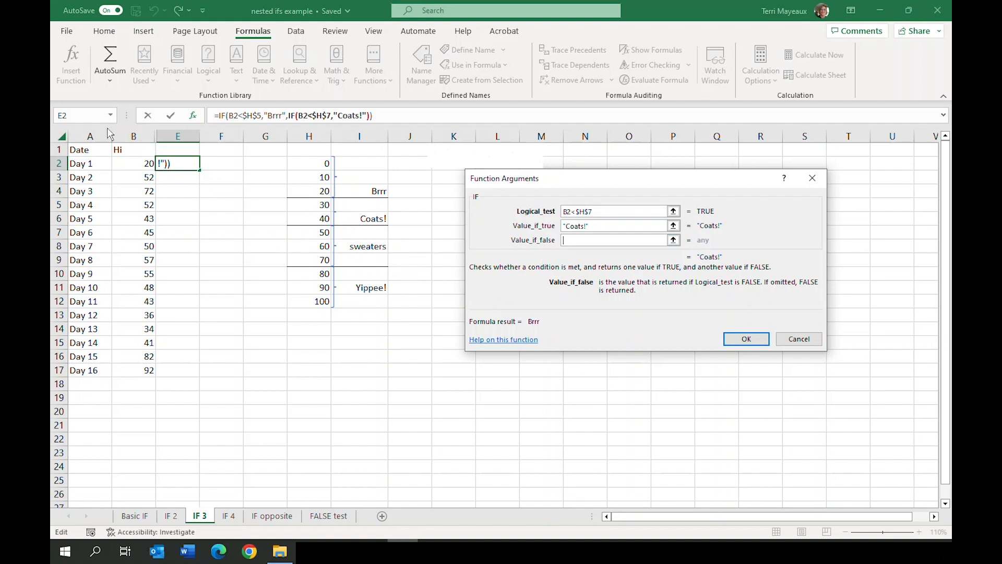
{"action": "left_click", "coordinate": [79, 116]}
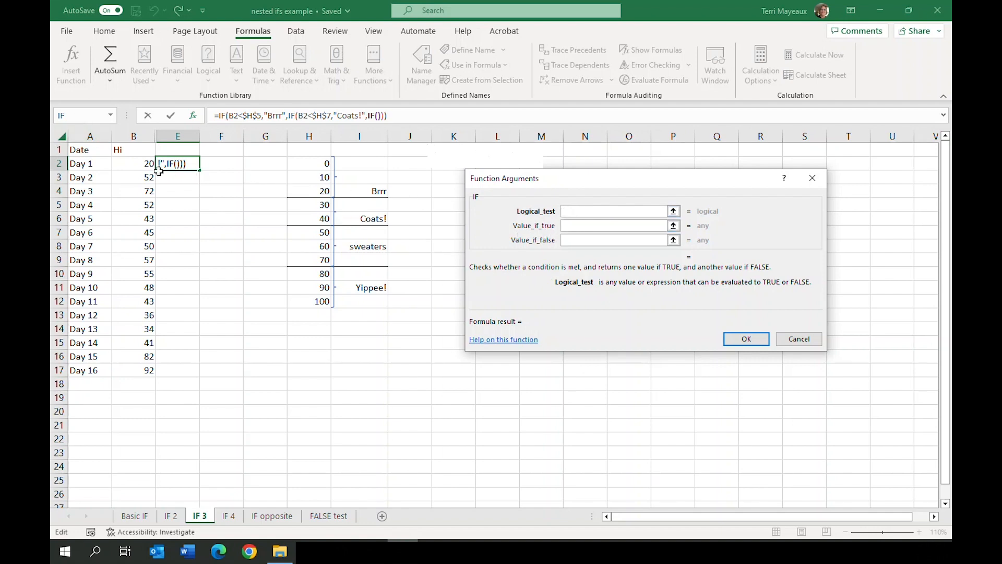
{"action": "left_click", "coordinate": [135, 164]}
{"action": "type", "text": "<"}
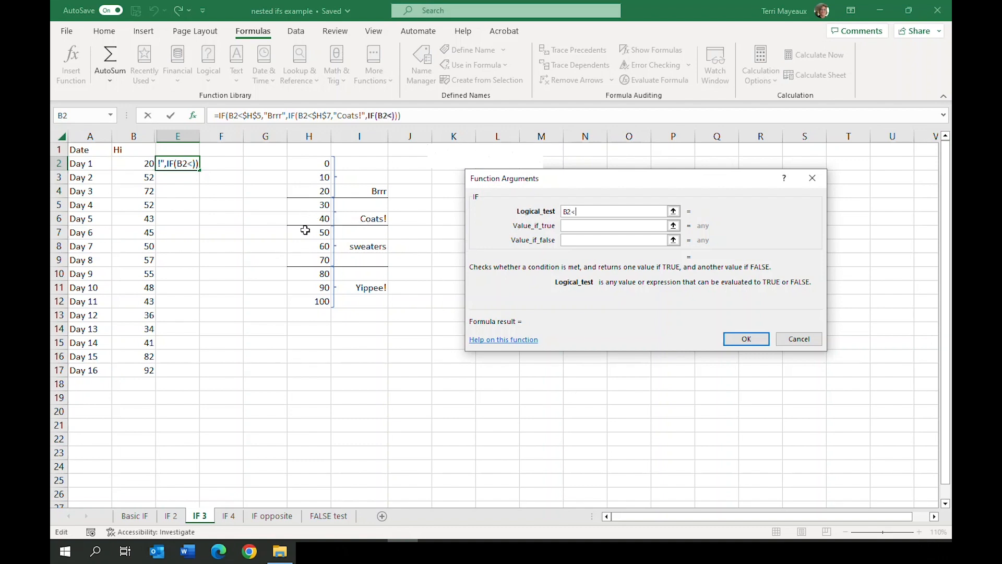
{"action": "left_click", "coordinate": [306, 272]}
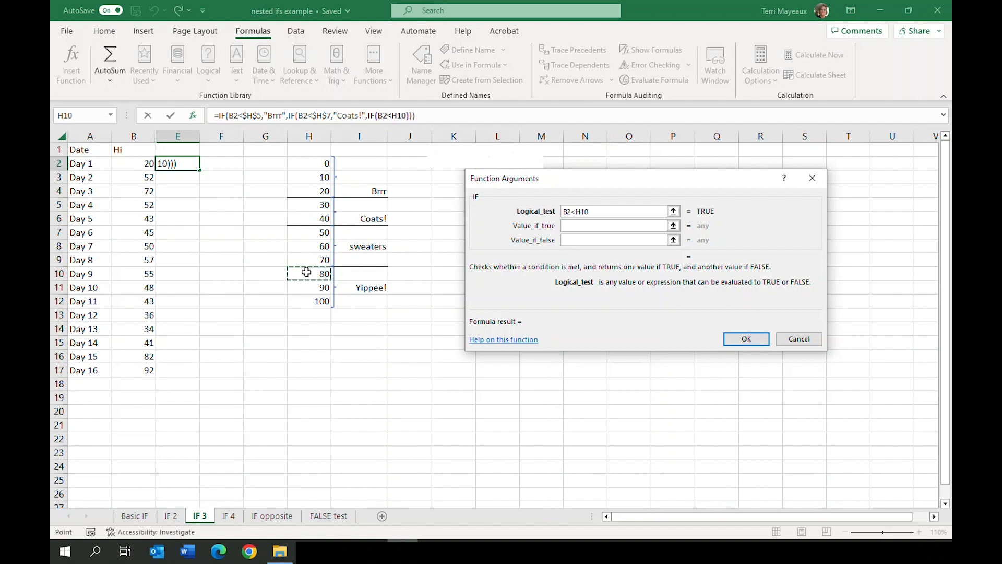
{"action": "left_click", "coordinate": [577, 211]}
{"action": "key", "text": "F4"}
{"action": "left_click", "coordinate": [575, 225]}
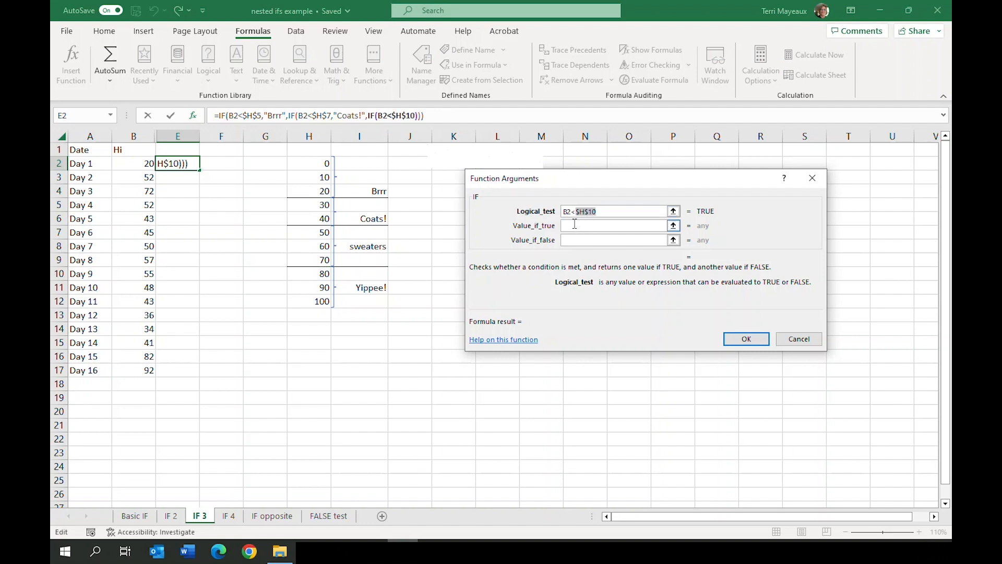
{"action": "left_click", "coordinate": [574, 225]}
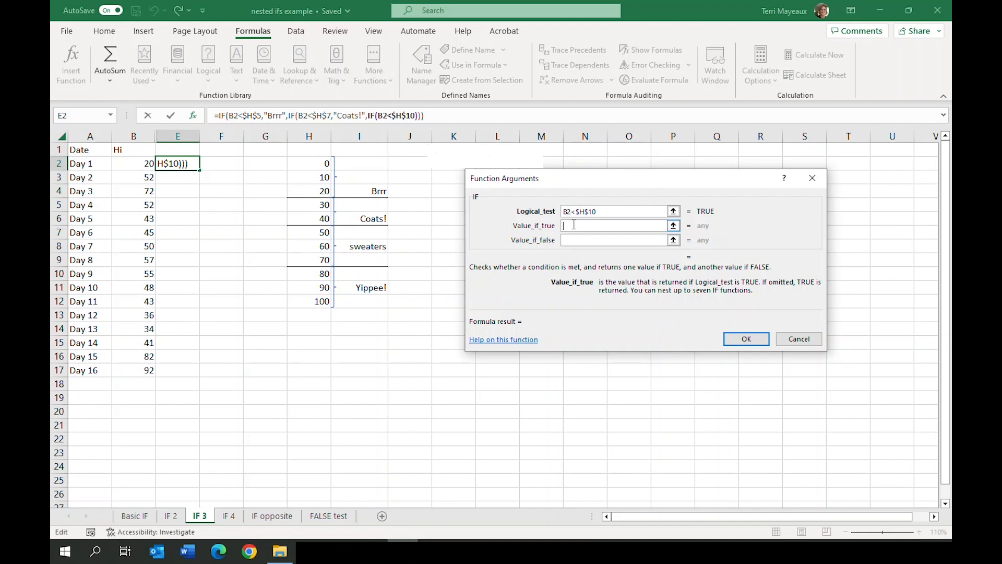
Set the third IF's value if true to "Sweaters" and its value if false to "Yippee!"
{"action": "type", "text": "\"Sweaters\""}
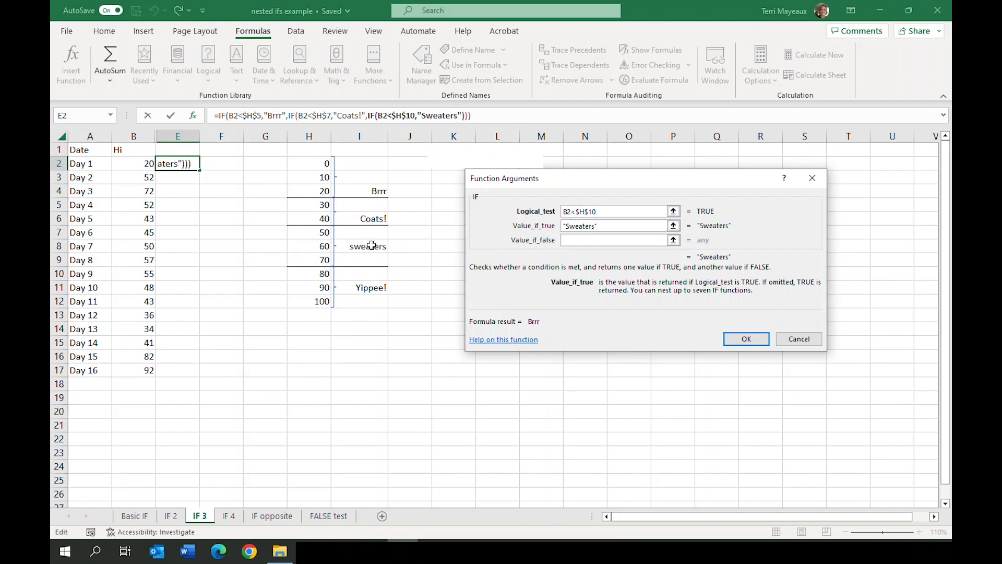
{"action": "left_click", "coordinate": [573, 241]}
{"action": "type", "text": "\"Yippee!\""}
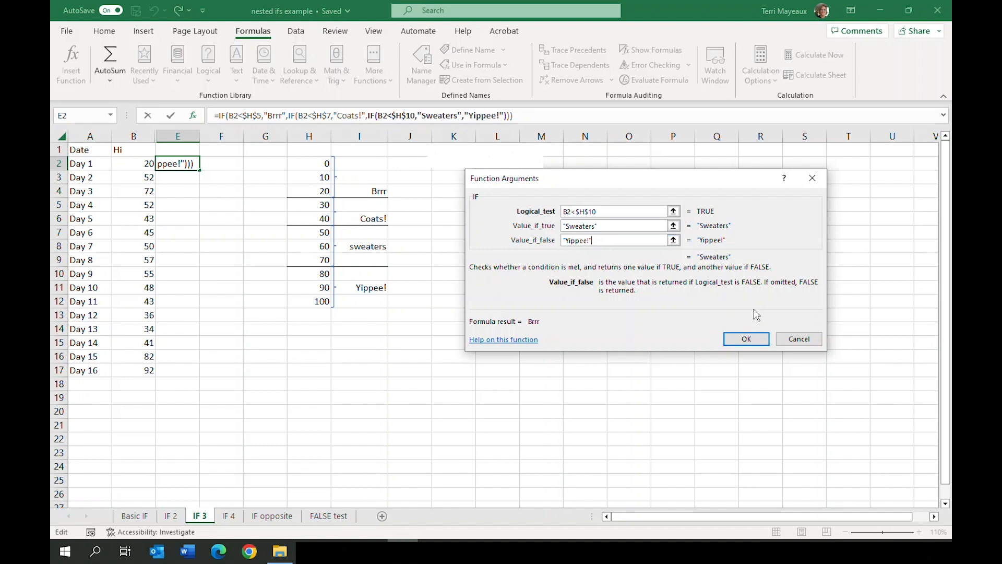
Accept the nested IF formula in E2 and fill it down through E17
{"action": "left_click", "coordinate": [753, 342]}
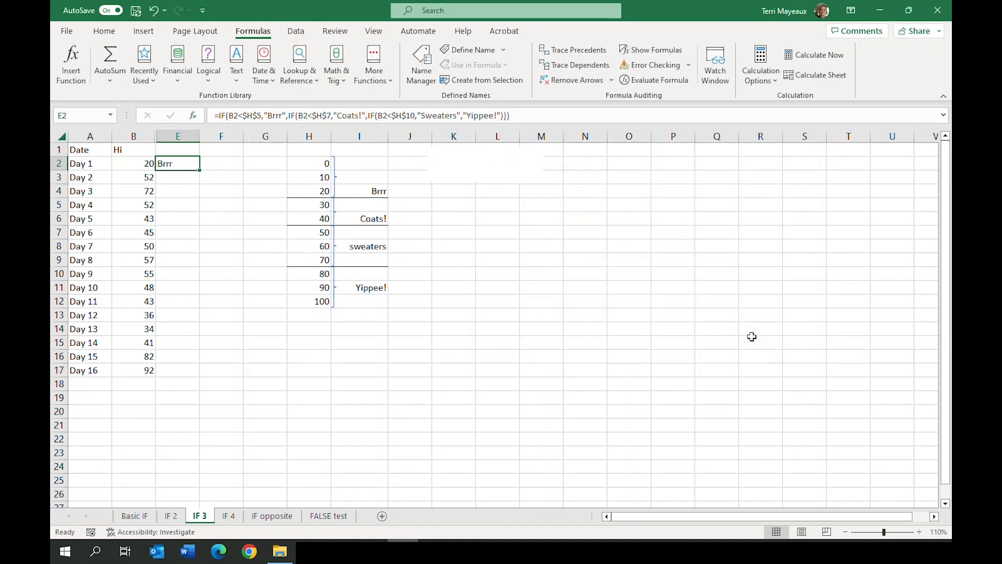
{"action": "left_click_drag", "start_coordinate": [200, 171], "coordinate": [202, 373]}
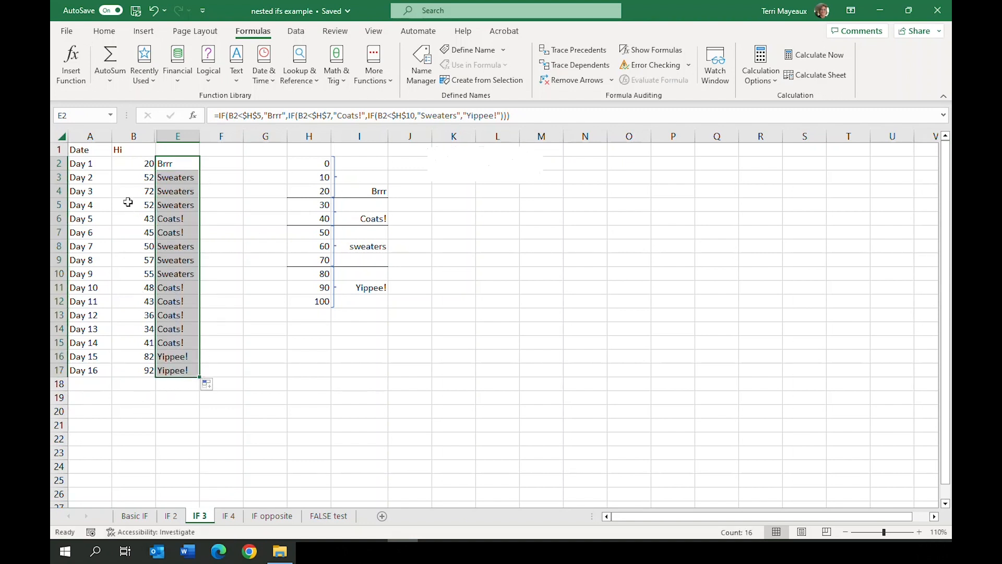
{"action": "left_click", "coordinate": [119, 166]}
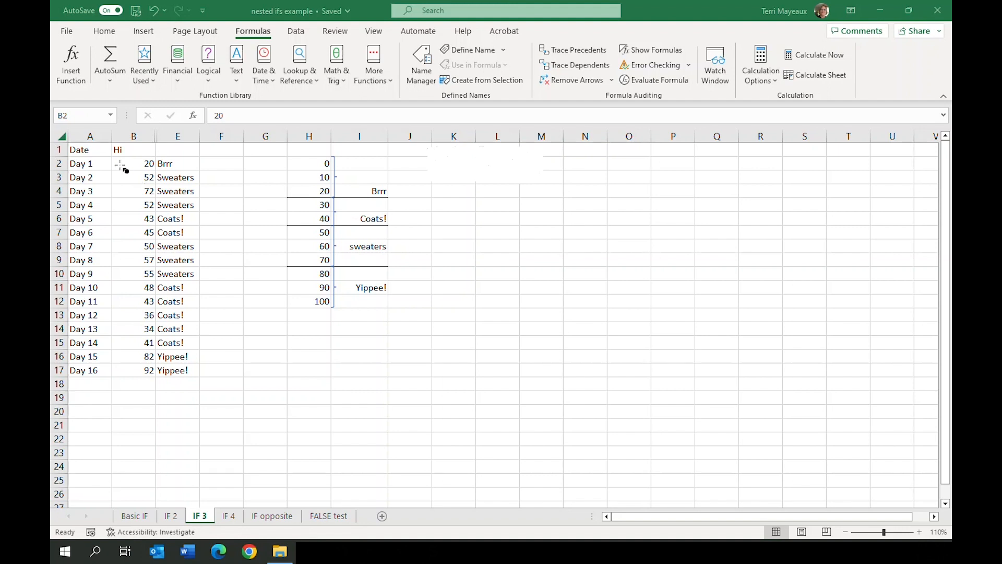
{"action": "left_click_drag", "start_coordinate": [113, 158], "coordinate": [204, 172]}
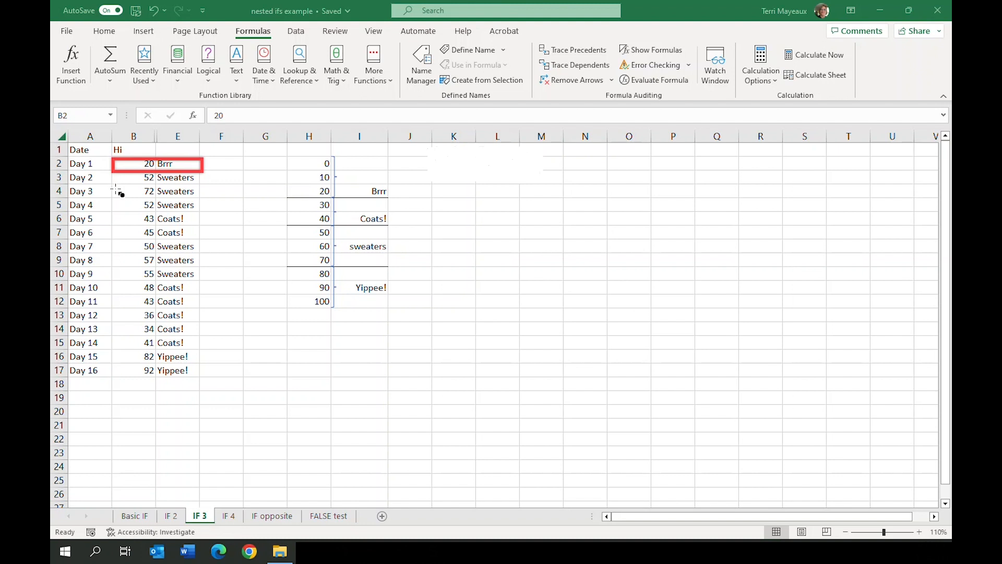
{"action": "key", "text": "ctrl+z"}
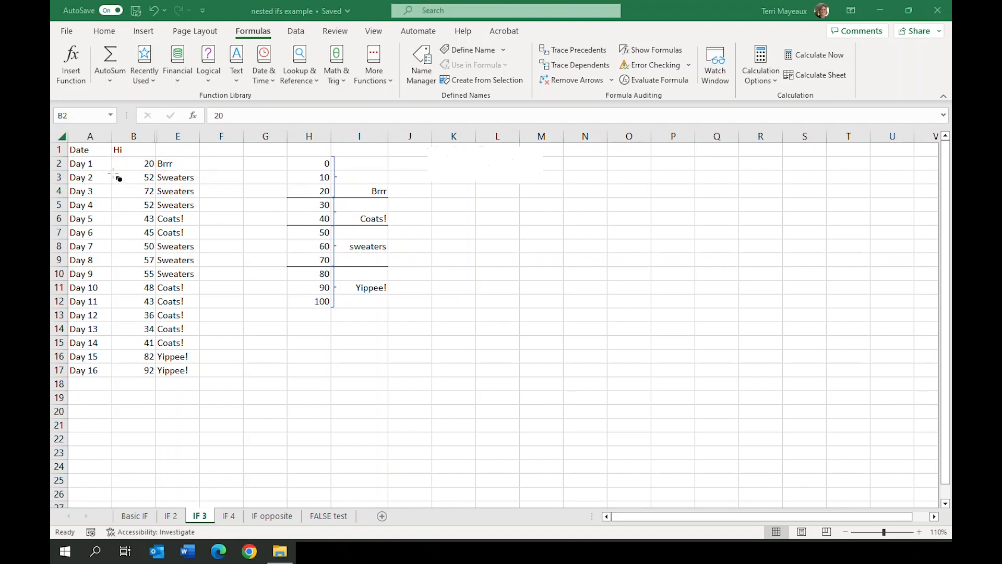
{"action": "left_click_drag", "start_coordinate": [111, 171], "coordinate": [204, 213]}
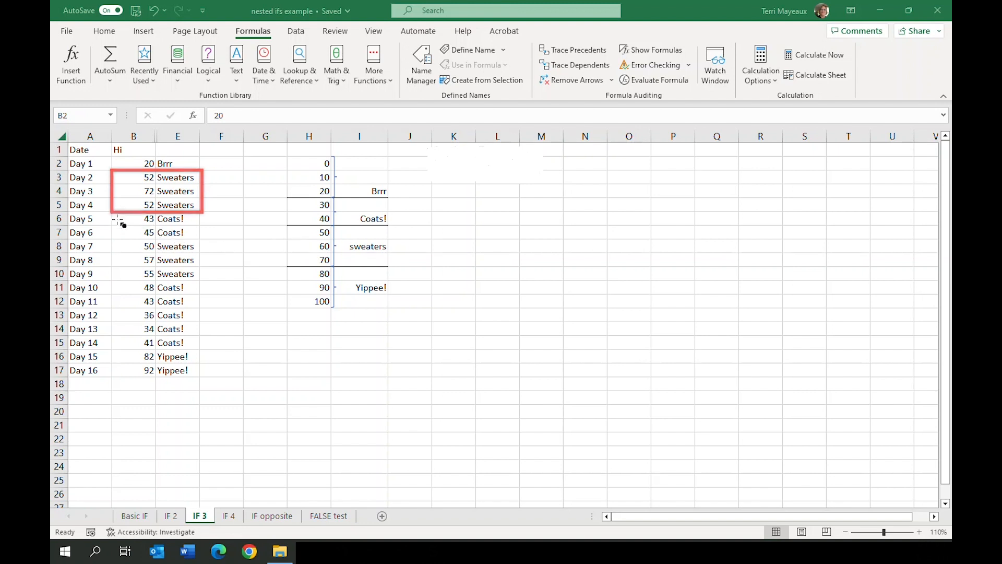
{"action": "left_click_drag", "start_coordinate": [113, 210], "coordinate": [202, 239]}
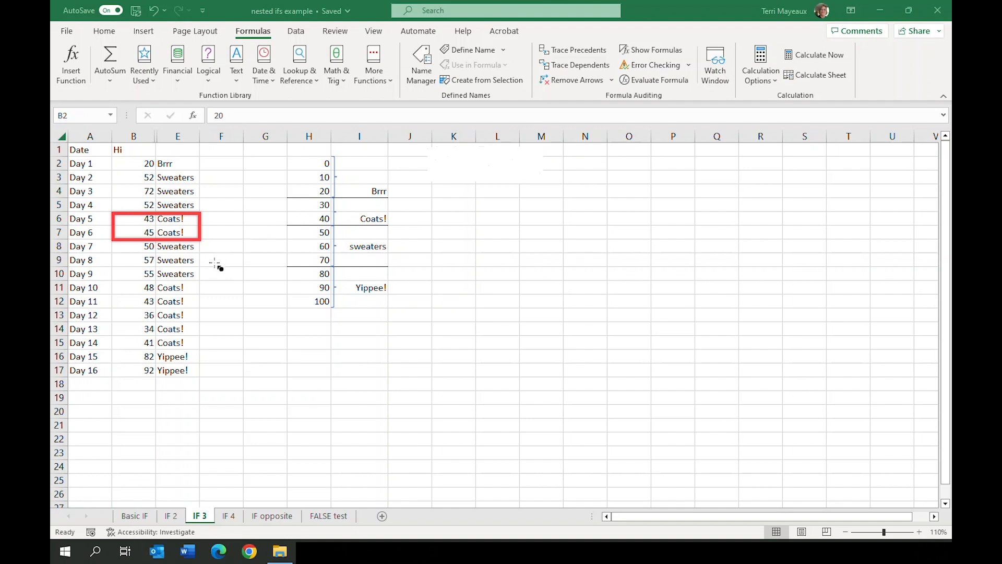
{"action": "mouse_move", "coordinate": [112, 351]}
{"action": "left_mouse_down"}
{"action": "mouse_move", "coordinate": [188, 356]}
{"action": "mouse_move", "coordinate": [204, 381]}
{"action": "left_mouse_up"}
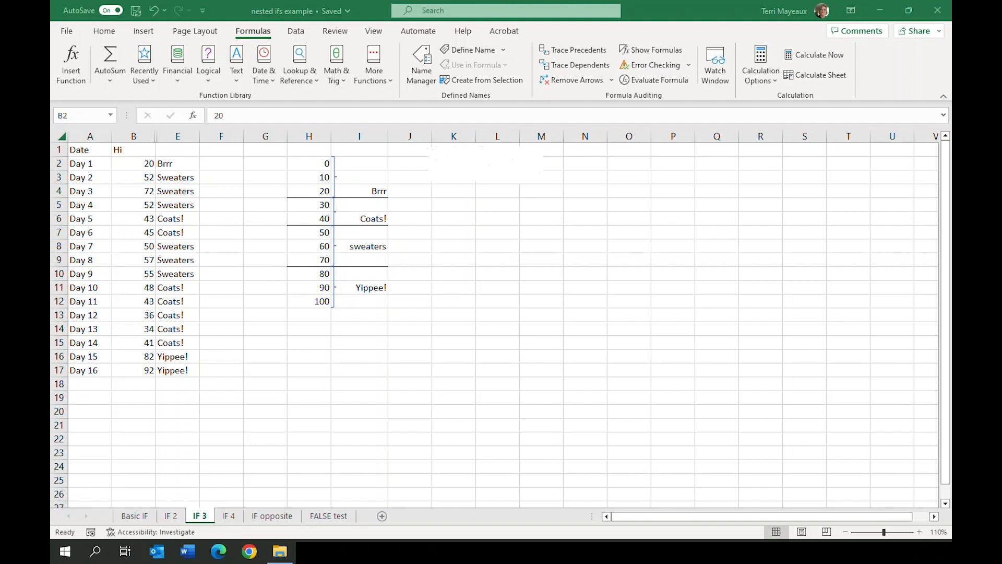
Insert an IF function in E2 of the IF 4 sheet with the logical test B2<$H$4
{"action": "left_click", "coordinate": [190, 167]}
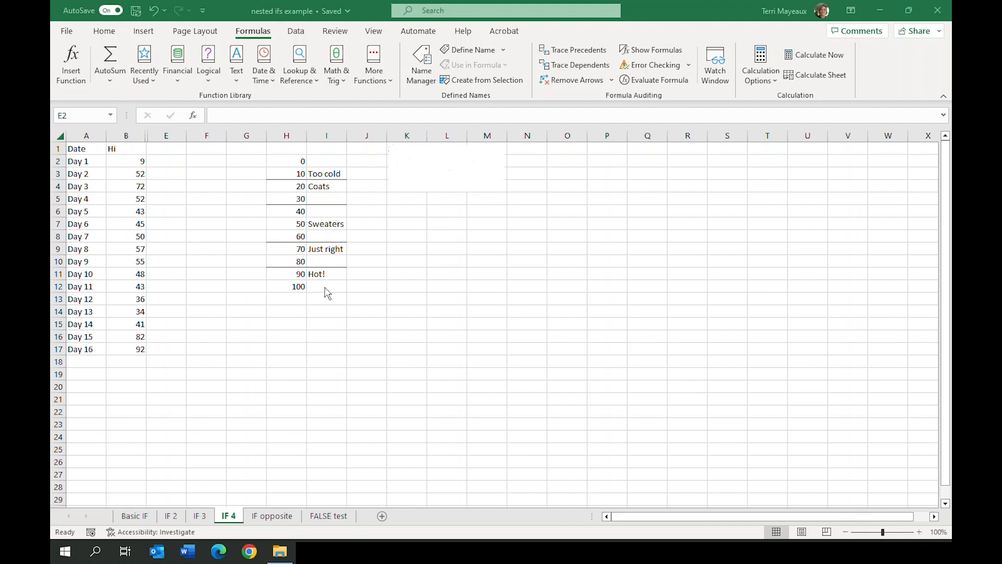
{"action": "left_click", "coordinate": [167, 161]}
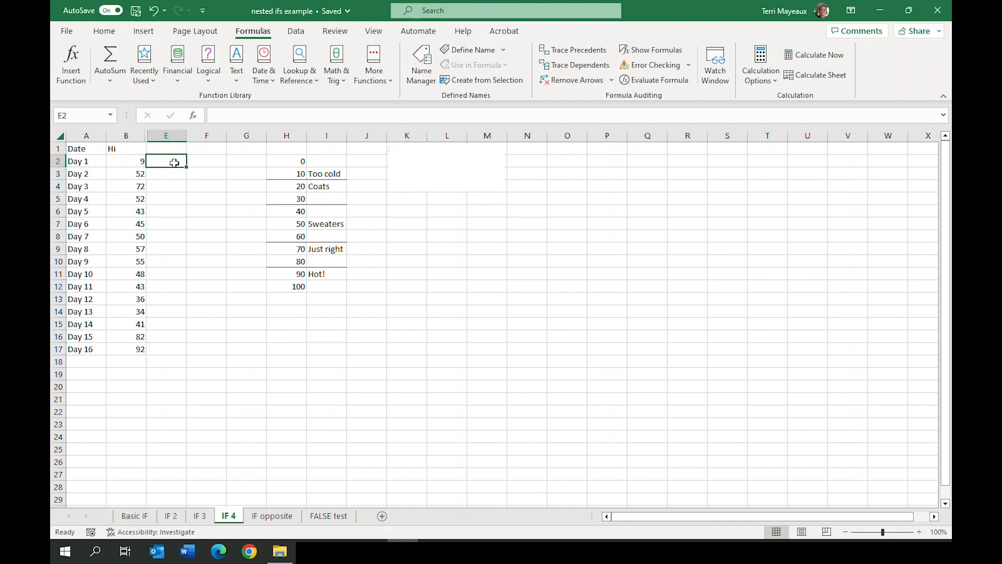
{"action": "left_click", "coordinate": [209, 84]}
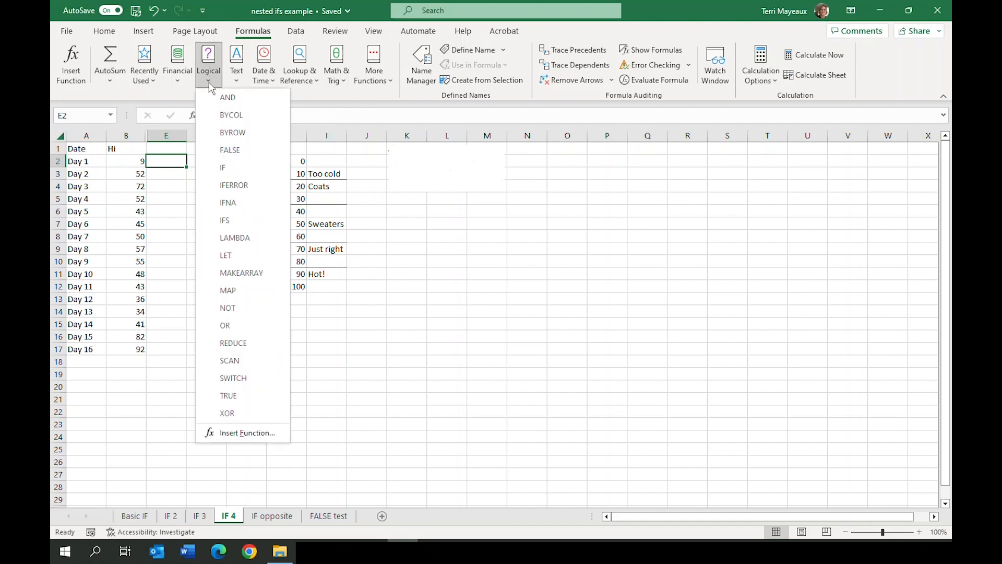
{"action": "left_click", "coordinate": [233, 169]}
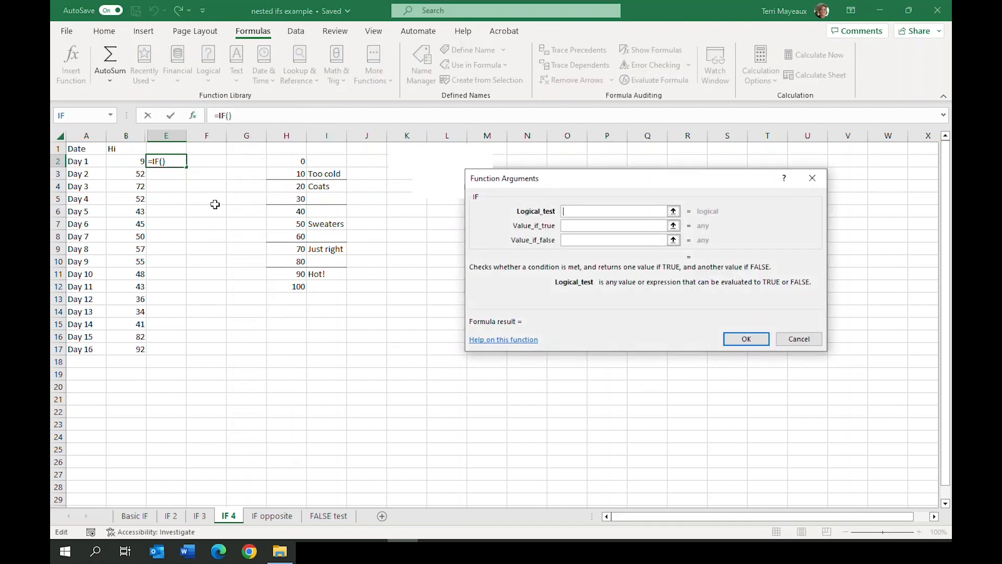
{"action": "left_click", "coordinate": [123, 161]}
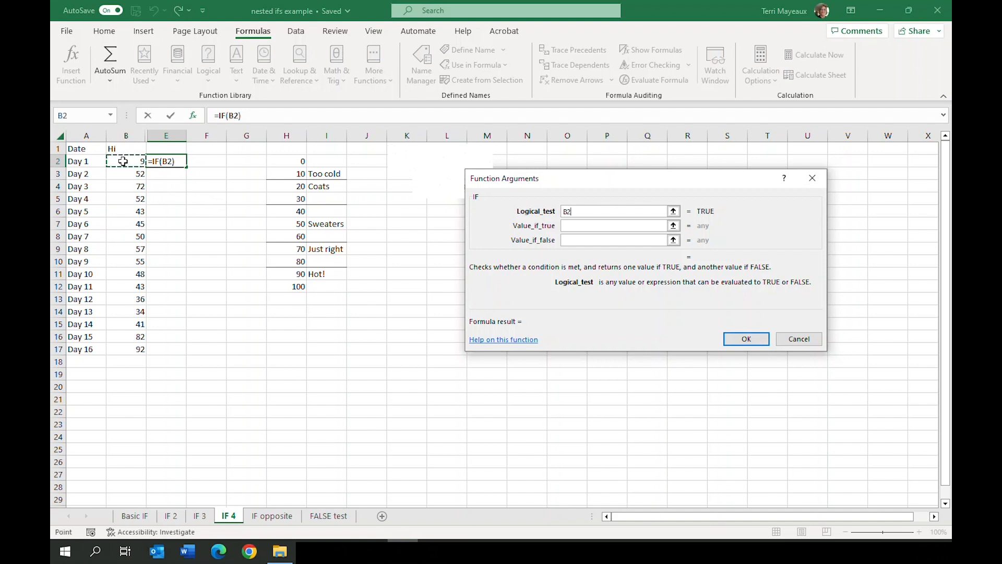
{"action": "type", "text": "<"}
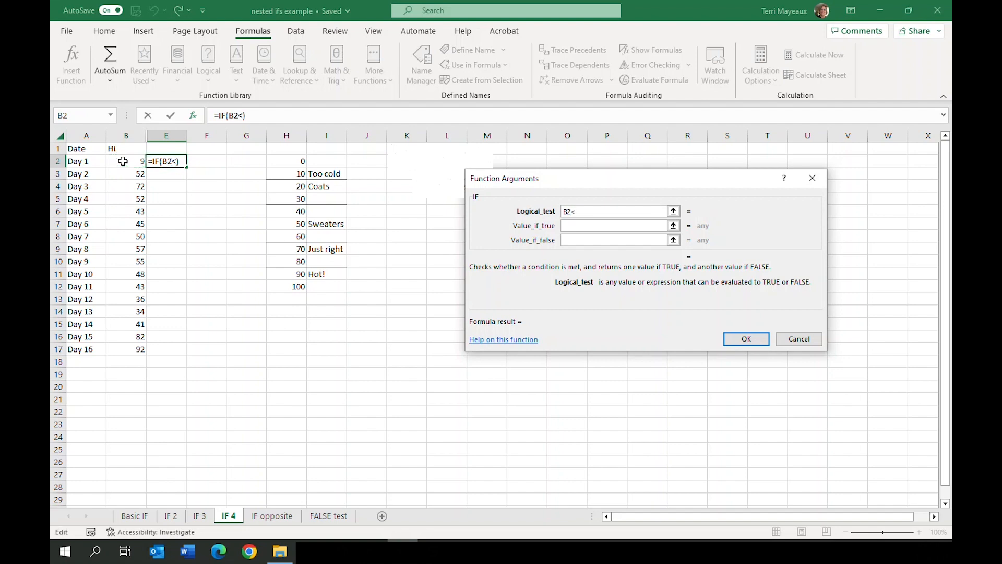
{"action": "left_click", "coordinate": [283, 186]}
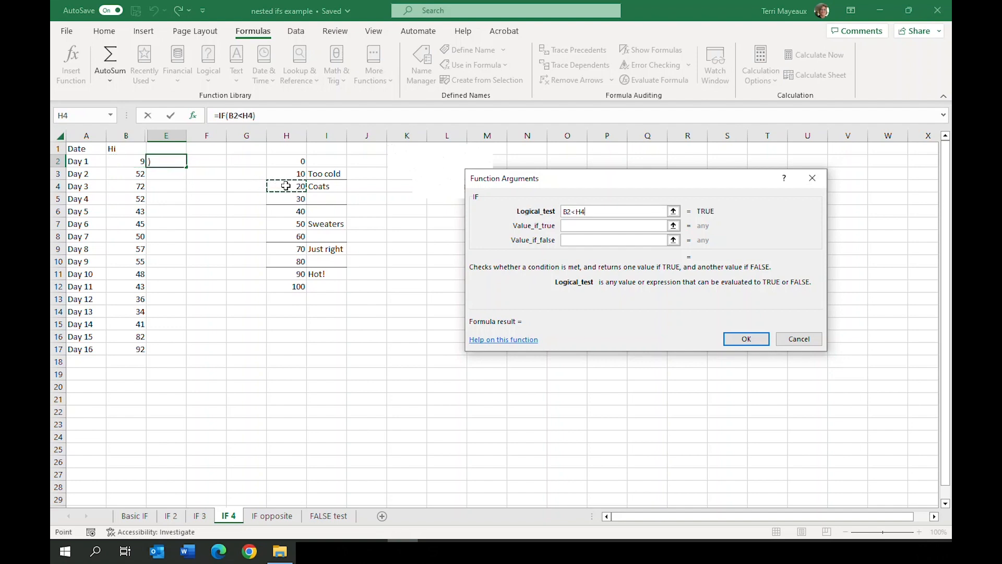
{"action": "left_click", "coordinate": [585, 210]}
{"action": "key", "text": "F4"}
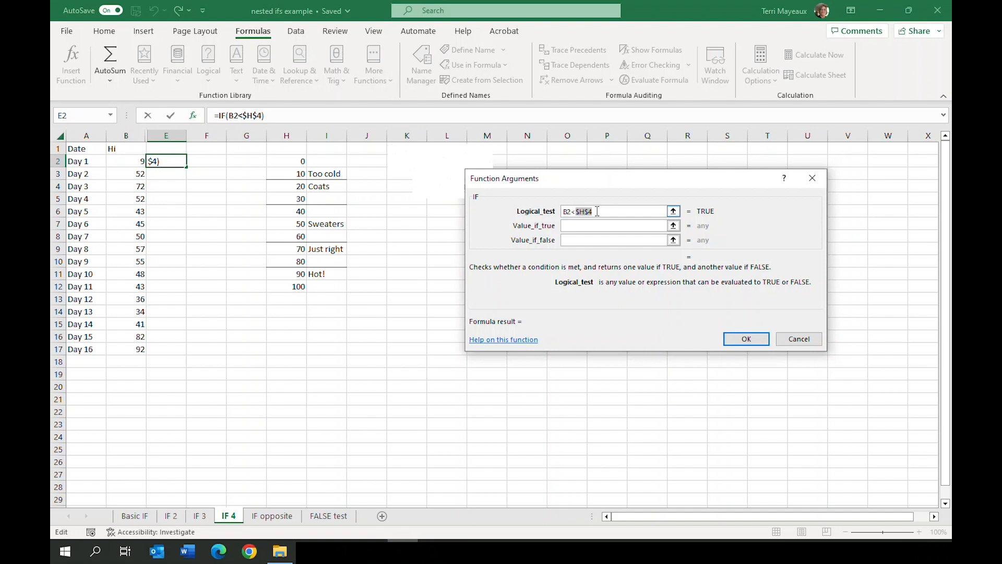
Set the value if true of the IF function in E2 to "too cold"
{"action": "left_click", "coordinate": [591, 225]}
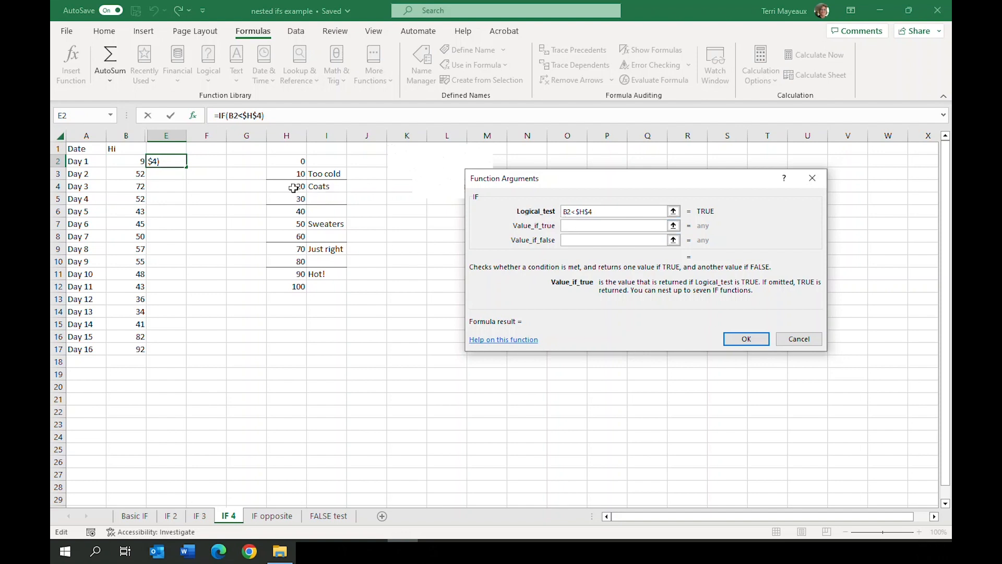
{"action": "type", "text": "\"too co"}
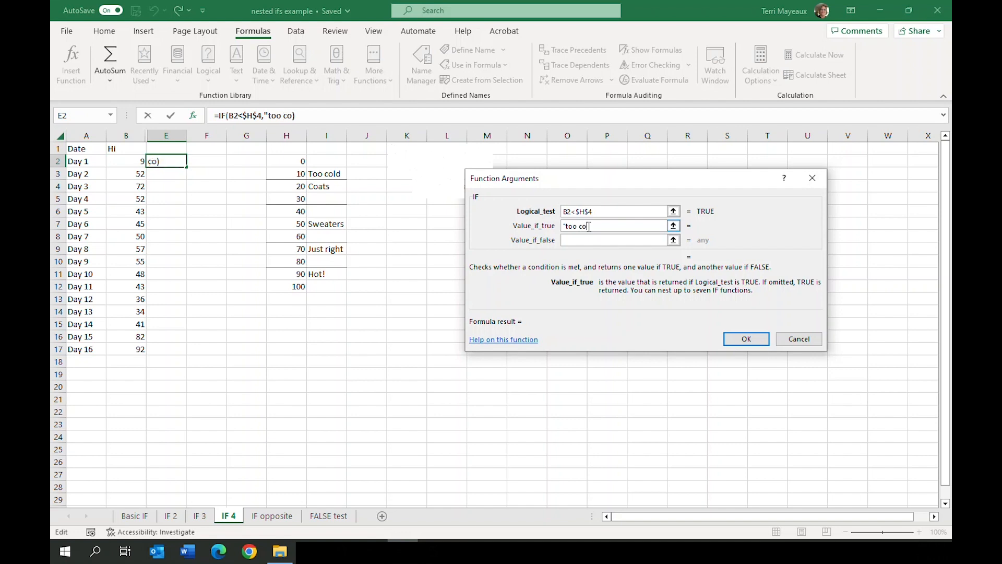
{"action": "type", "text": "ld\""}
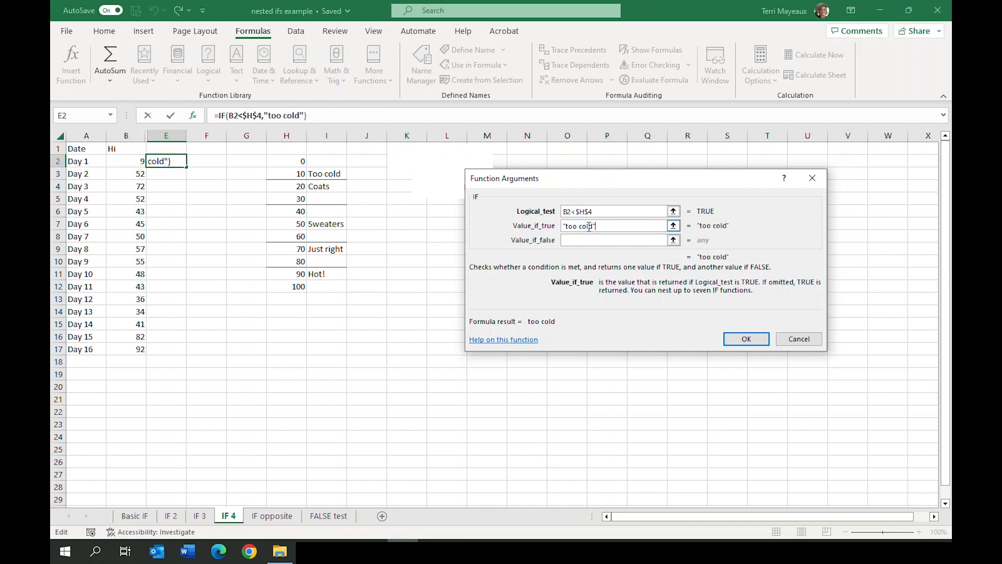
Nest a second IF function as the value if false in E2, with the logical test B2<$H$6
{"action": "left_click", "coordinate": [578, 240]}
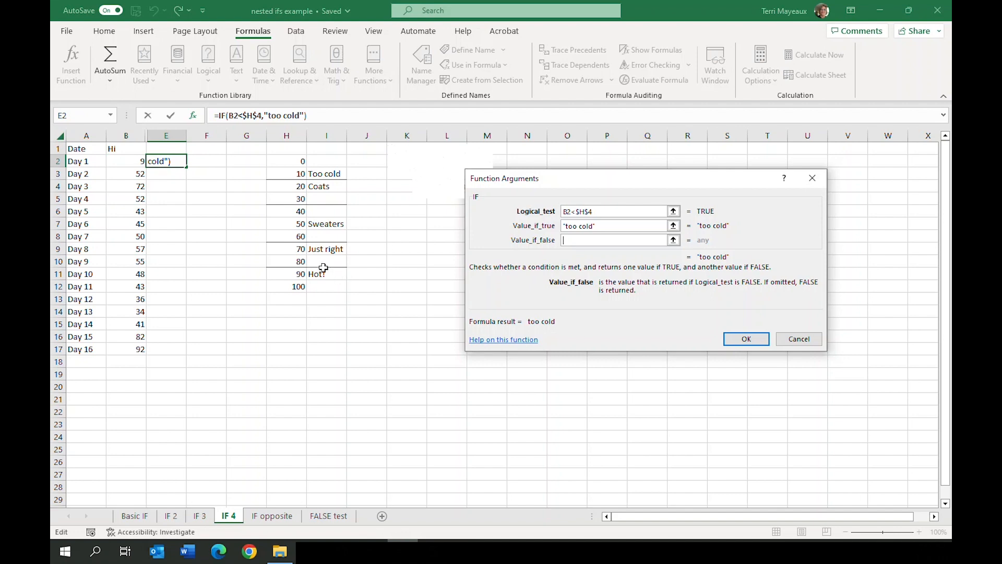
{"action": "left_click", "coordinate": [81, 119]}
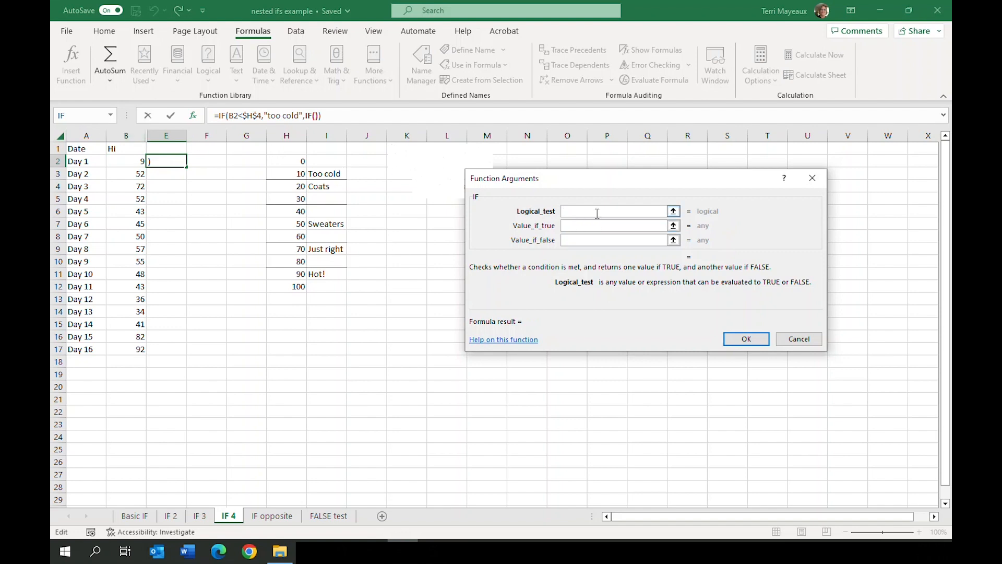
{"action": "left_click", "coordinate": [131, 163]}
{"action": "type", "text": "<"}
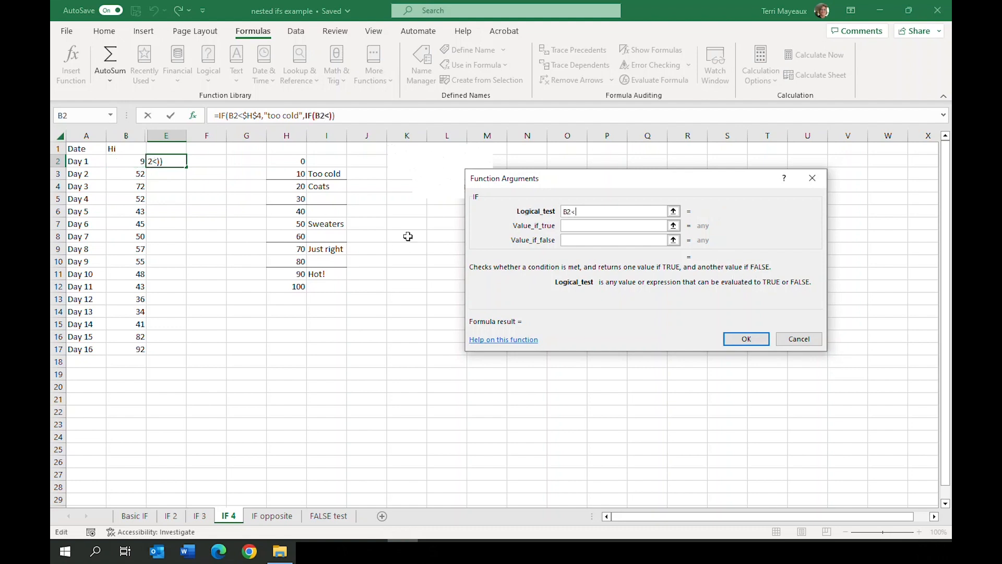
{"action": "left_click", "coordinate": [286, 211]}
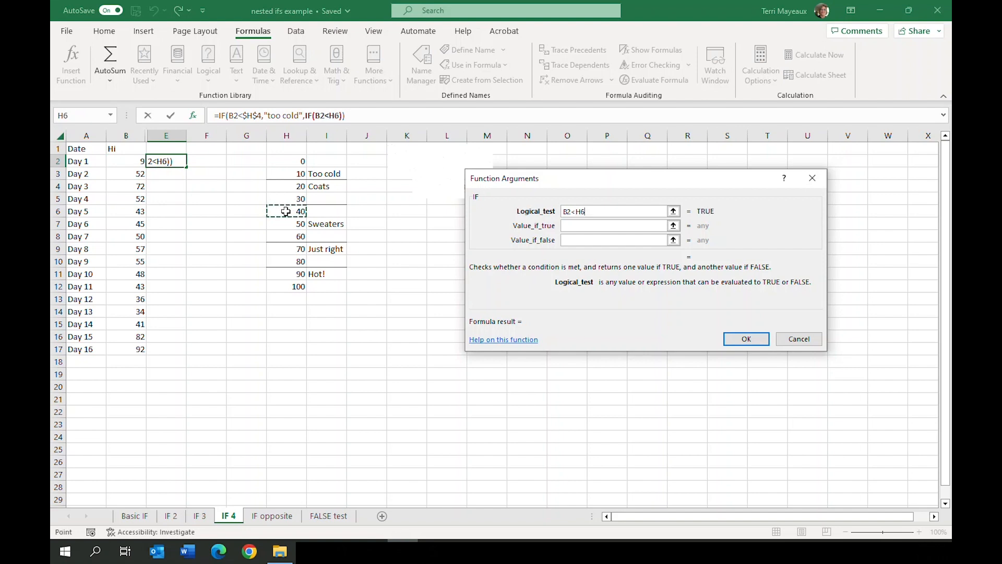
{"action": "left_click", "coordinate": [576, 211]}
{"action": "key", "text": "F4"}
Set the second IF's value if true to "Coats"
{"action": "left_click", "coordinate": [578, 226]}
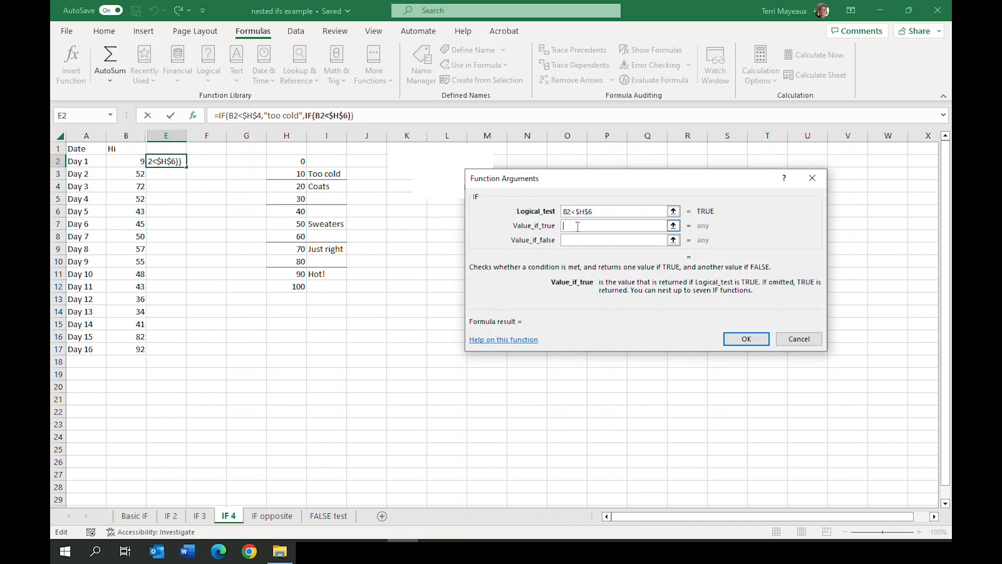
{"action": "type", "text": "\"Coats\""}
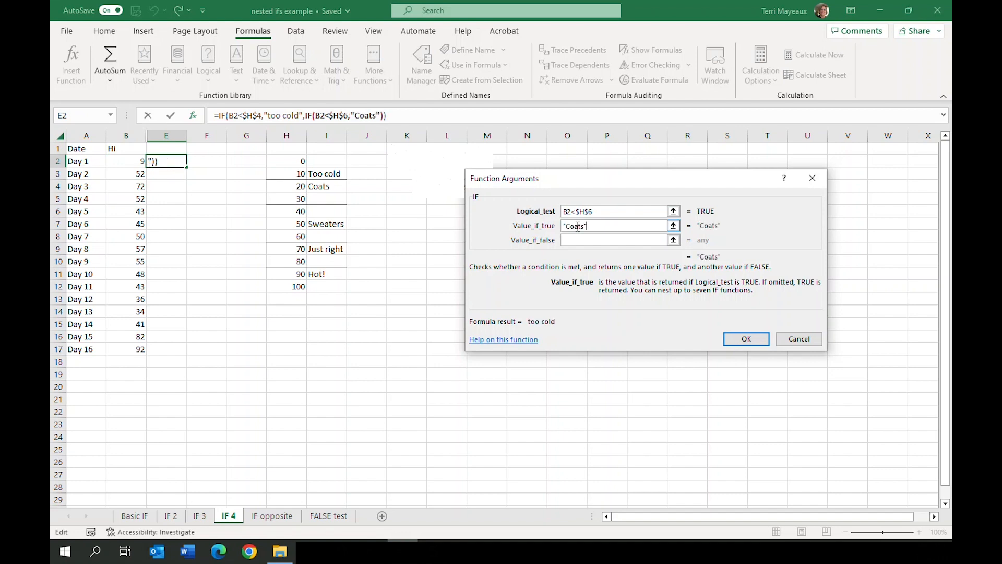
Nest a third IF function as the second IF's value if false, with the logical test B2<$H$9
{"action": "left_click", "coordinate": [582, 240]}
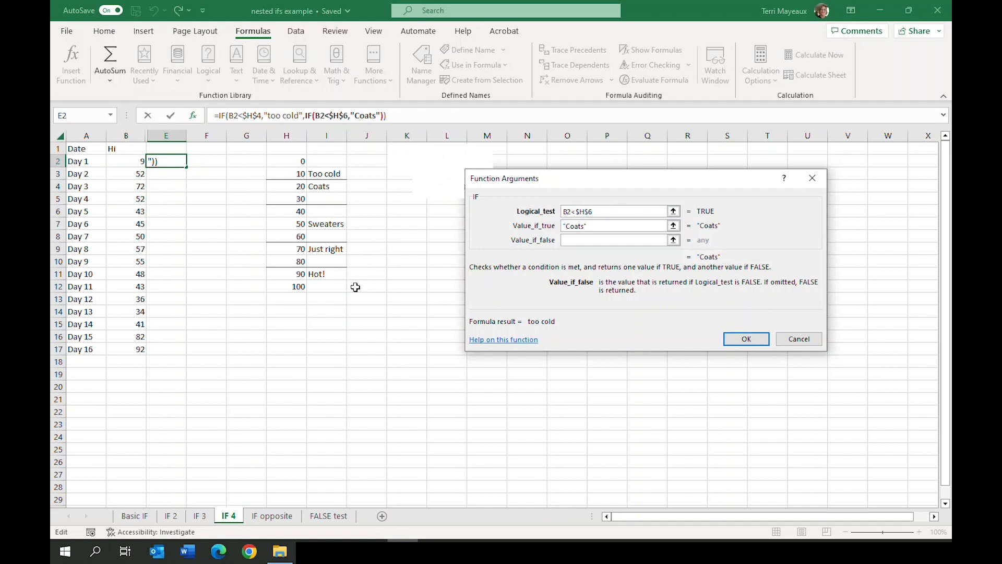
{"action": "left_click", "coordinate": [85, 119]}
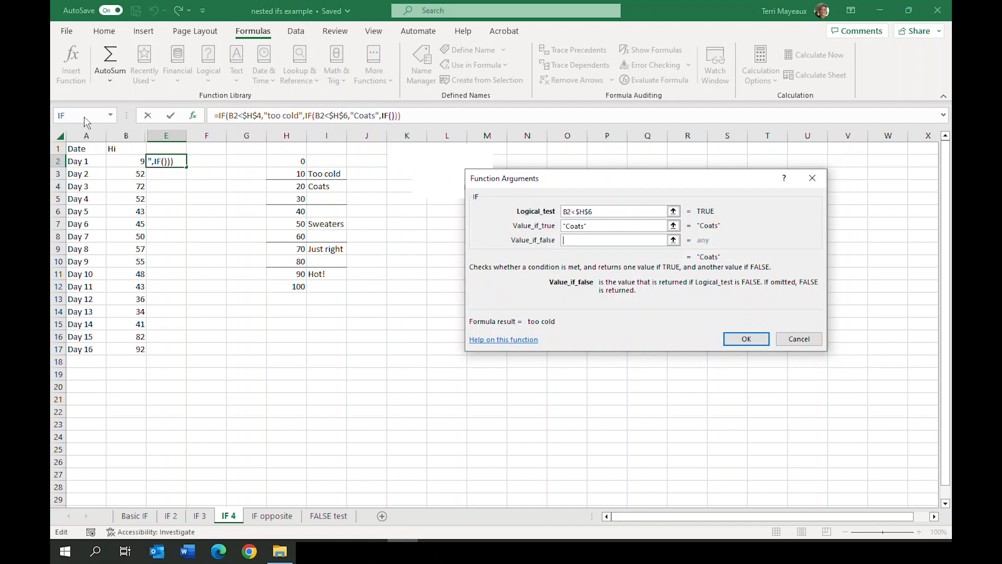
{"action": "left_click", "coordinate": [595, 213]}
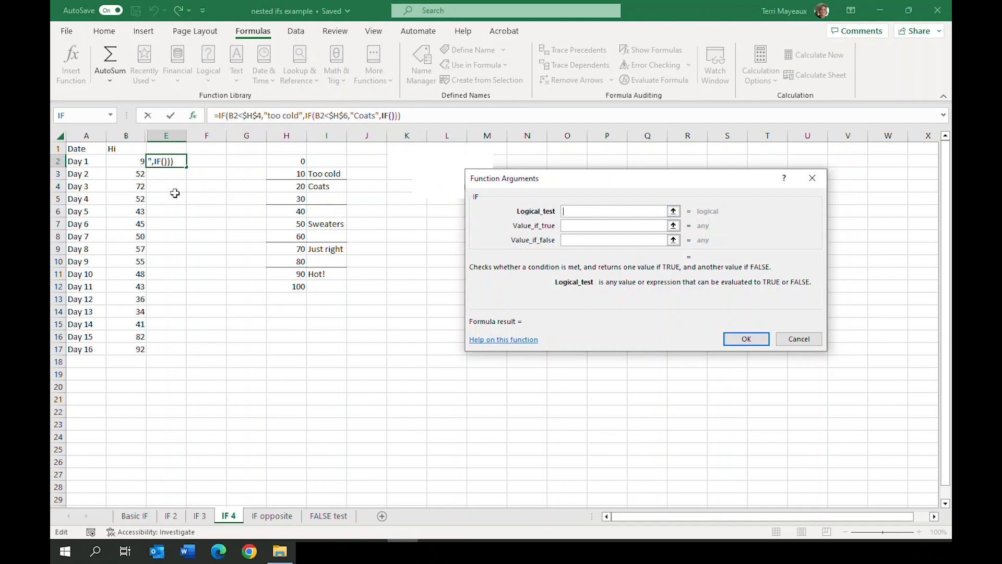
{"action": "left_click", "coordinate": [127, 163]}
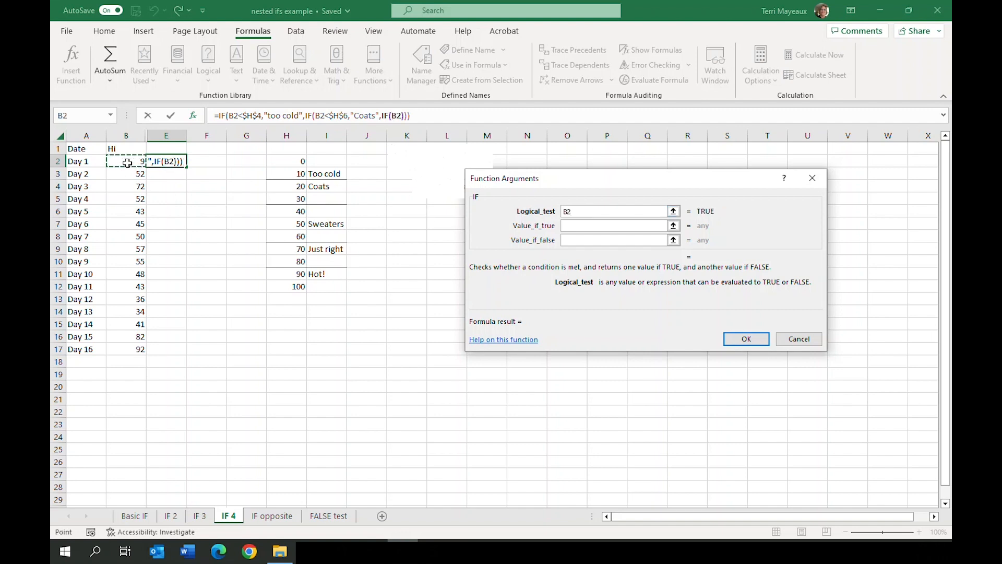
{"action": "type", "text": "<"}
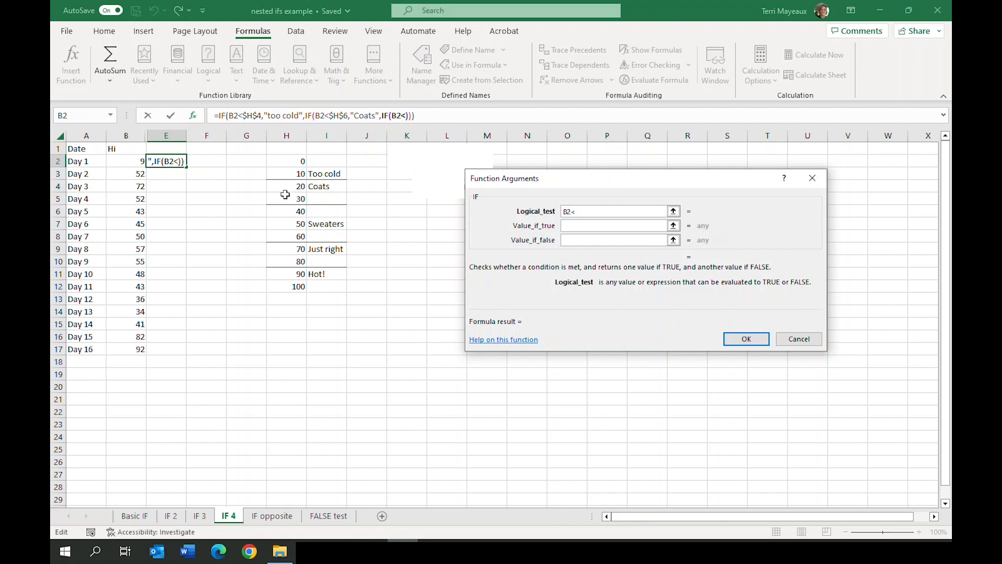
{"action": "left_click", "coordinate": [289, 248]}
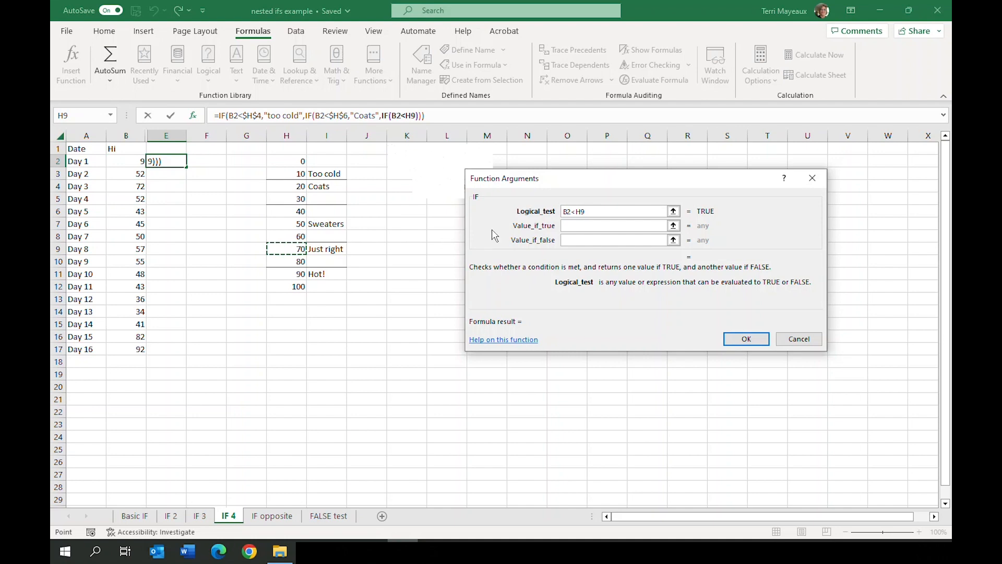
{"action": "left_click", "coordinate": [576, 212]}
{"action": "key", "text": "F4"}
Set the third IF's value if true in E2 to "Sweaters"
{"action": "left_click", "coordinate": [572, 225]}
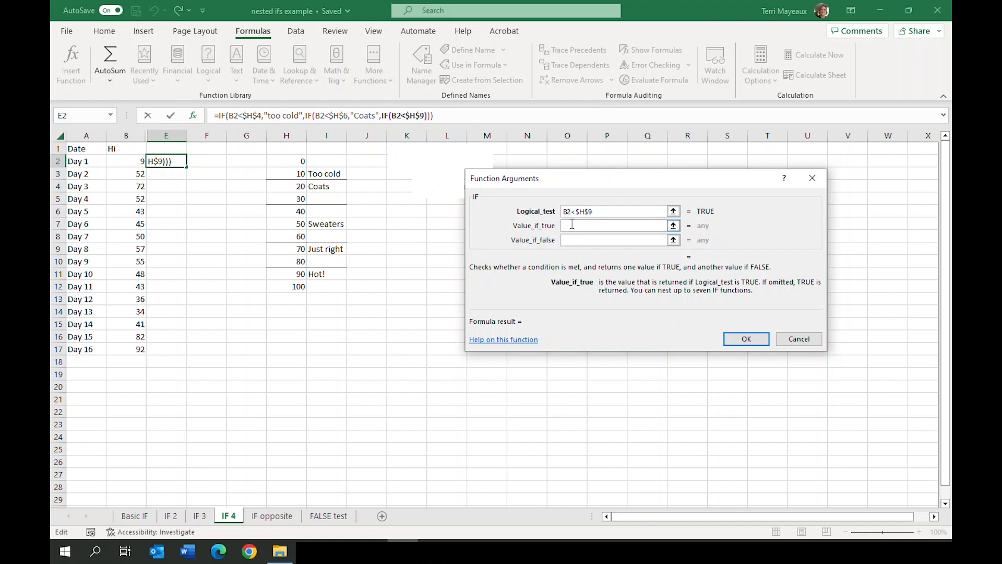
{"action": "type", "text": "\"Sweaters"}
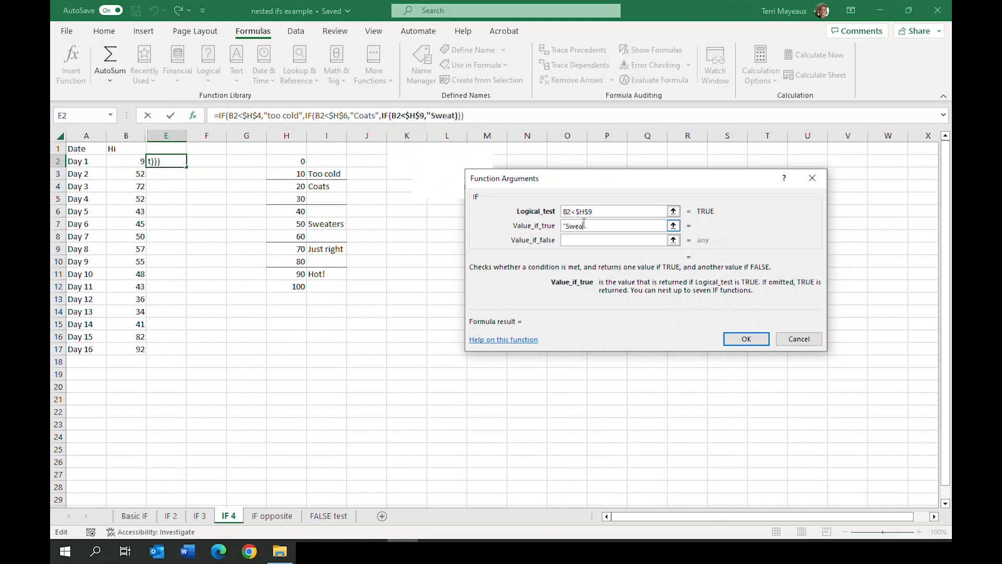
{"action": "type", "text": "\""}
Nest a fourth IF function as the third IF's value if false, with the logical test B2<$H$11
{"action": "left_click", "coordinate": [587, 239]}
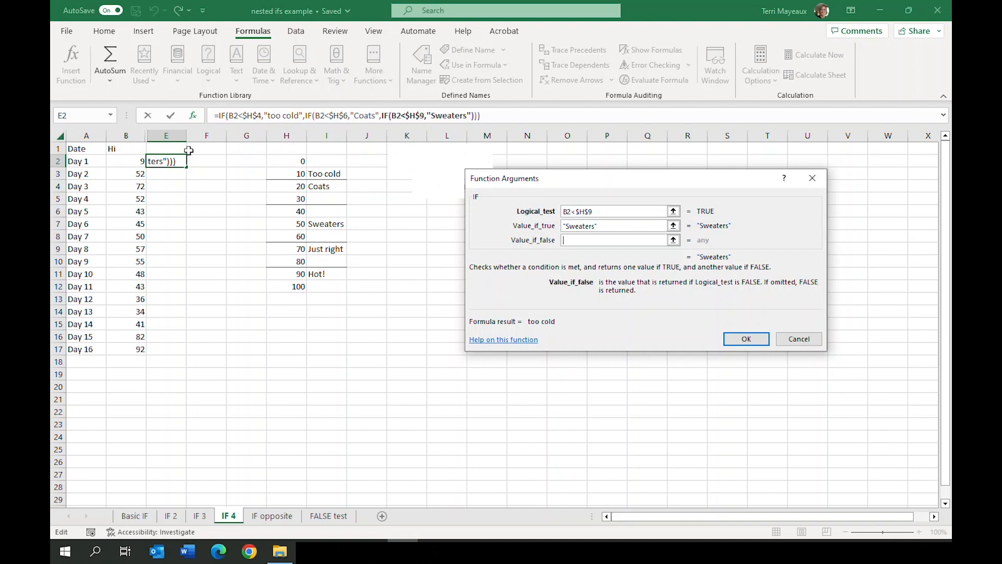
{"action": "left_click", "coordinate": [91, 117]}
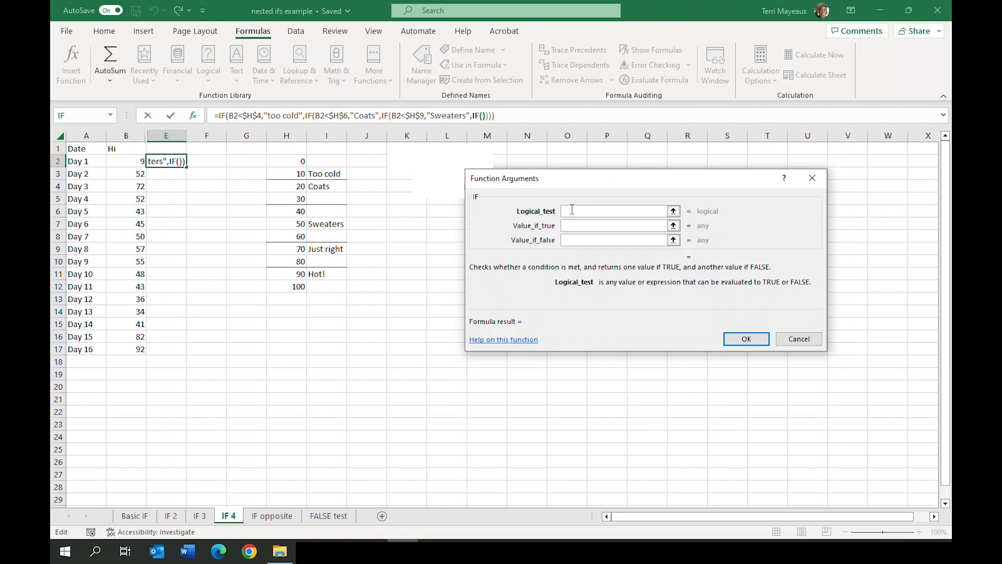
{"action": "left_click", "coordinate": [127, 163]}
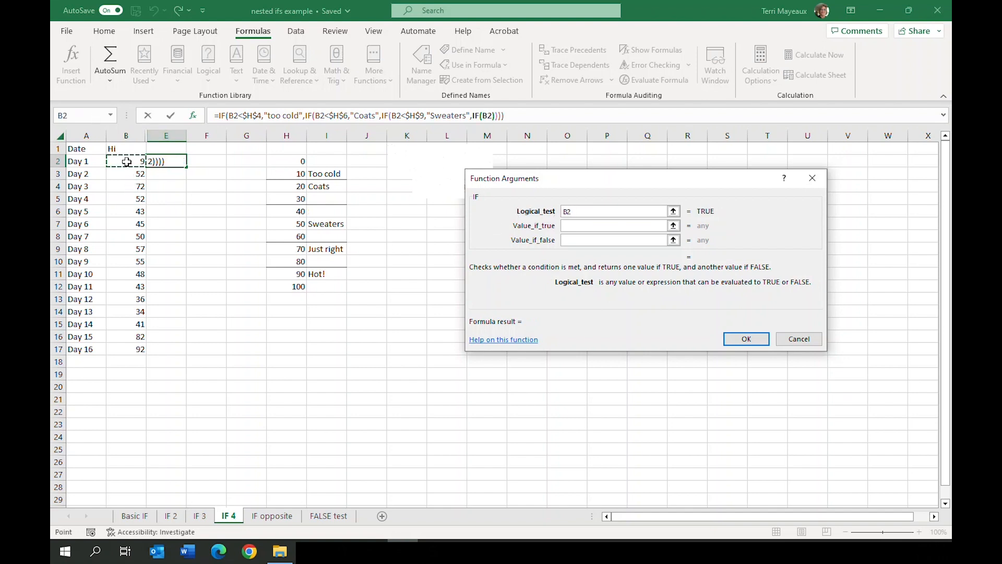
{"action": "type", "text": "<"}
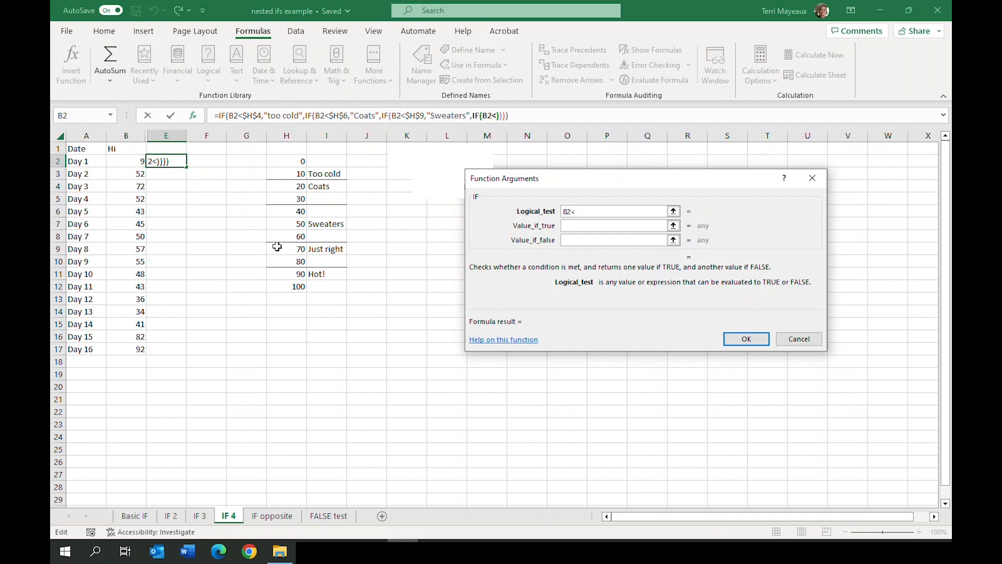
{"action": "left_click", "coordinate": [283, 274]}
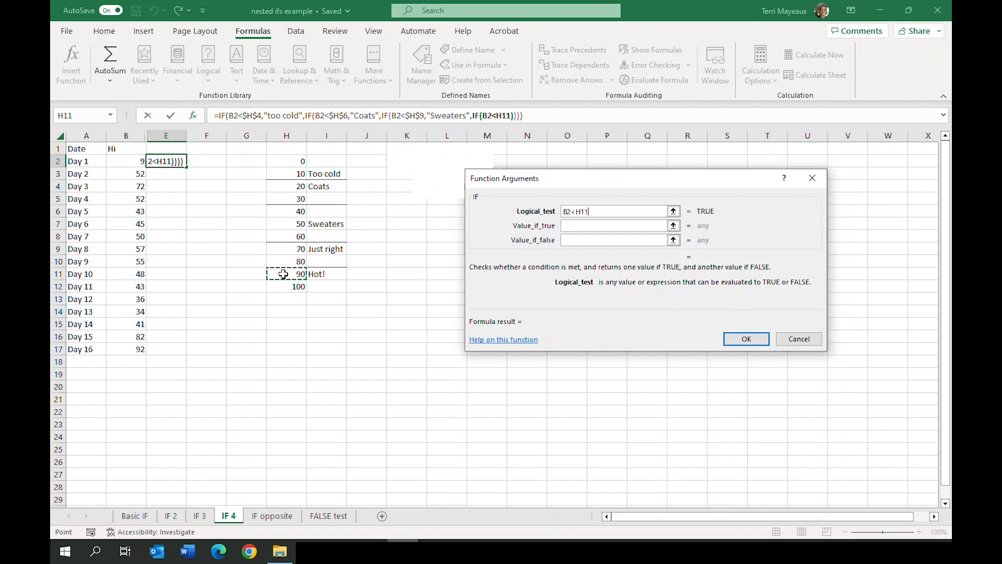
{"action": "left_click", "coordinate": [574, 211]}
{"action": "key", "text": "F4"}
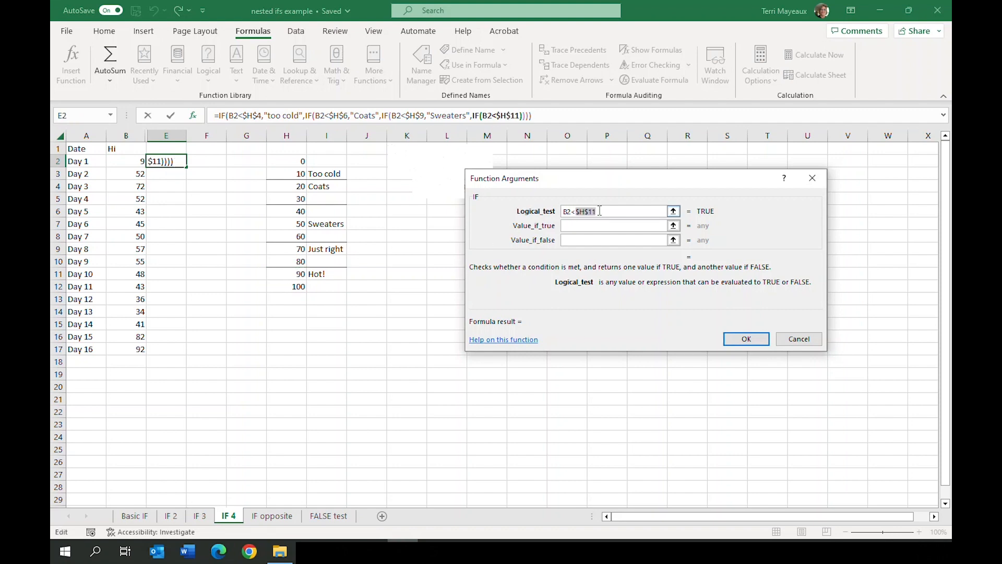
Set the fourth IF's value if true to "Just right"
{"action": "left_click", "coordinate": [576, 226]}
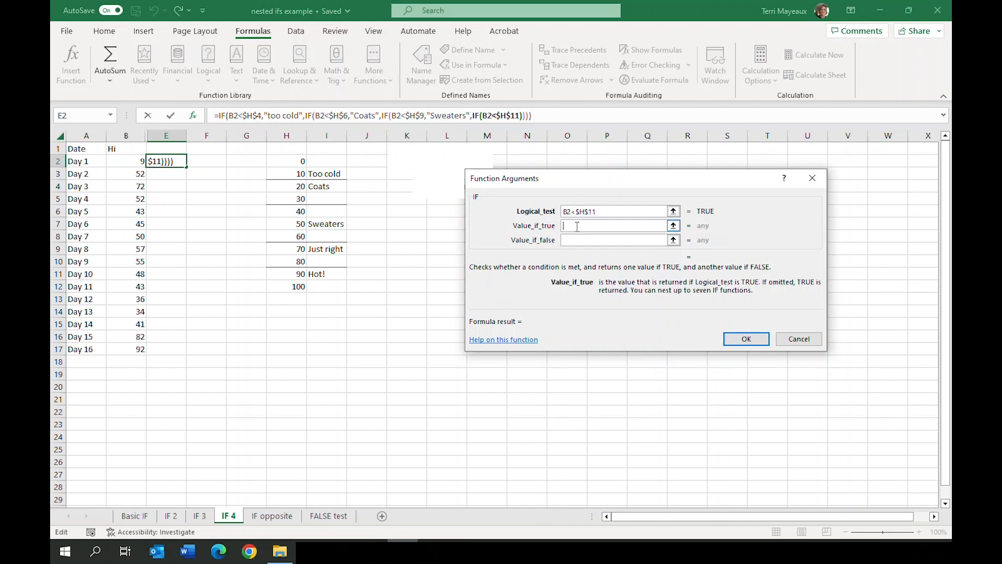
{"action": "type", "text": "\"Just right\""}
Set the fourth IF's value if false to "HOT" and fill the completed formula from E2 down to E17
{"action": "left_click", "coordinate": [570, 240]}
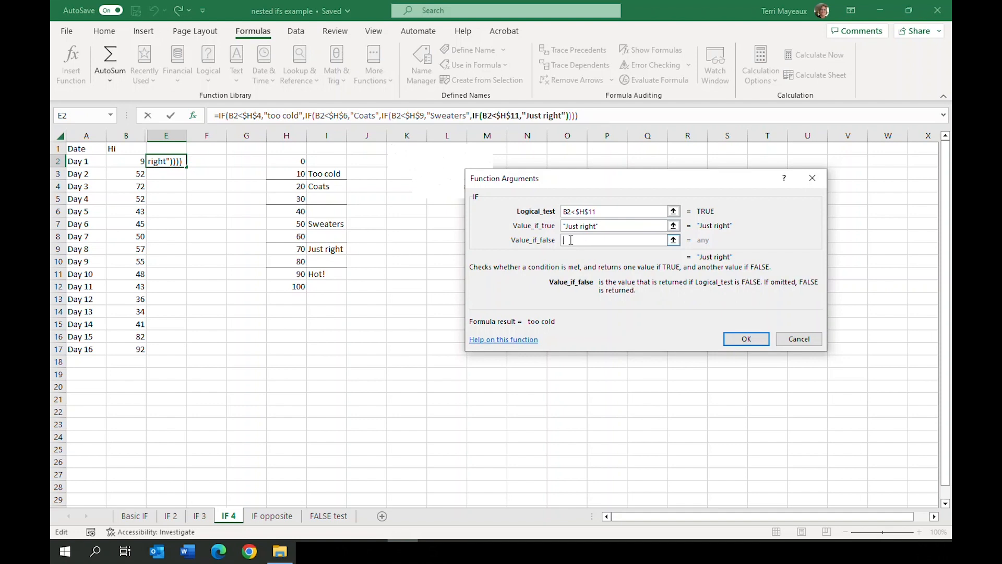
{"action": "type", "text": "\"hot"}
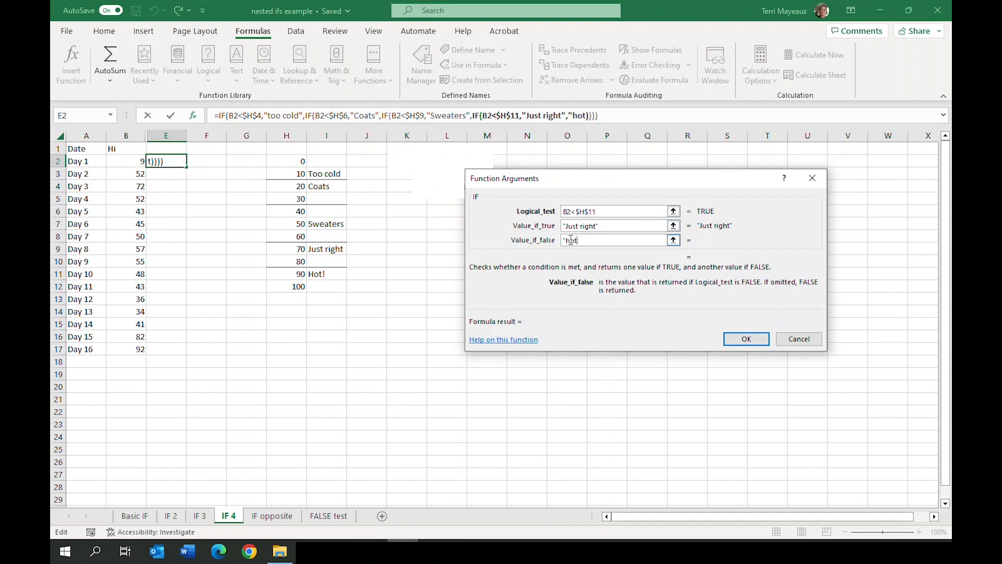
{"action": "key", "text": "BackSpace"}
{"action": "key", "text": "BackSpace"}
{"action": "key", "text": "BackSpace"}
{"action": "type", "text": "HOT\""}
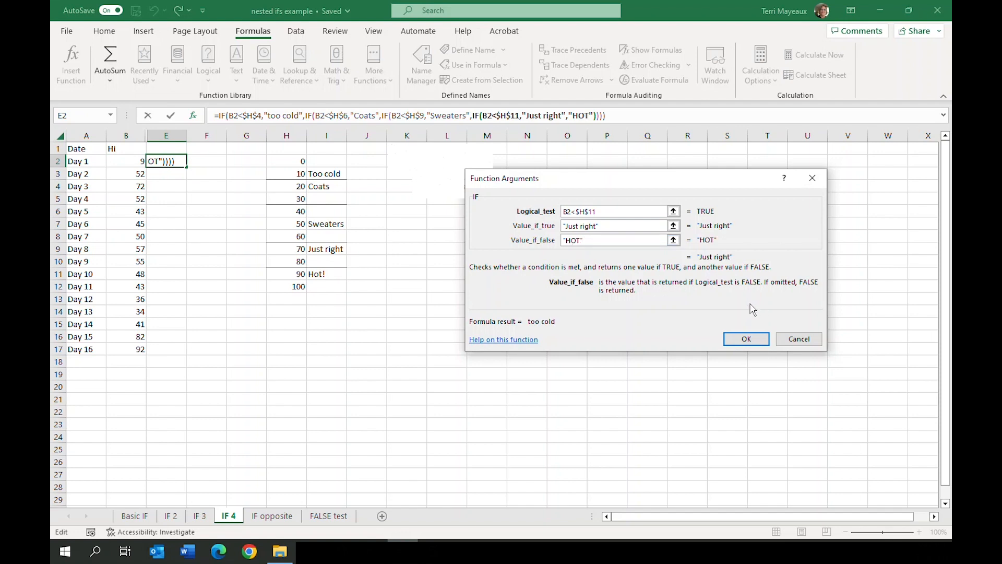
{"action": "left_click", "coordinate": [743, 339]}
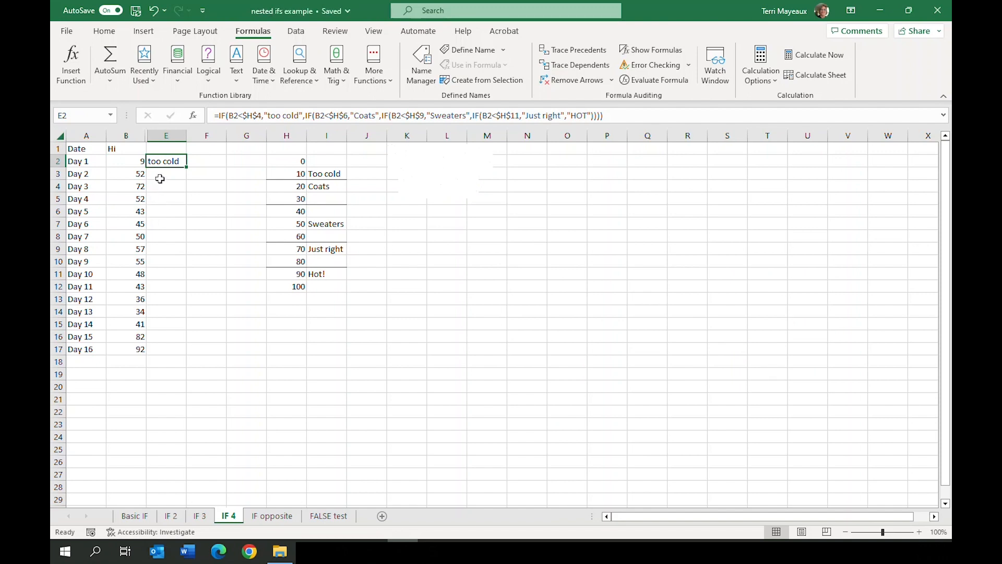
{"action": "left_click_drag", "start_coordinate": [187, 166], "coordinate": [188, 353]}
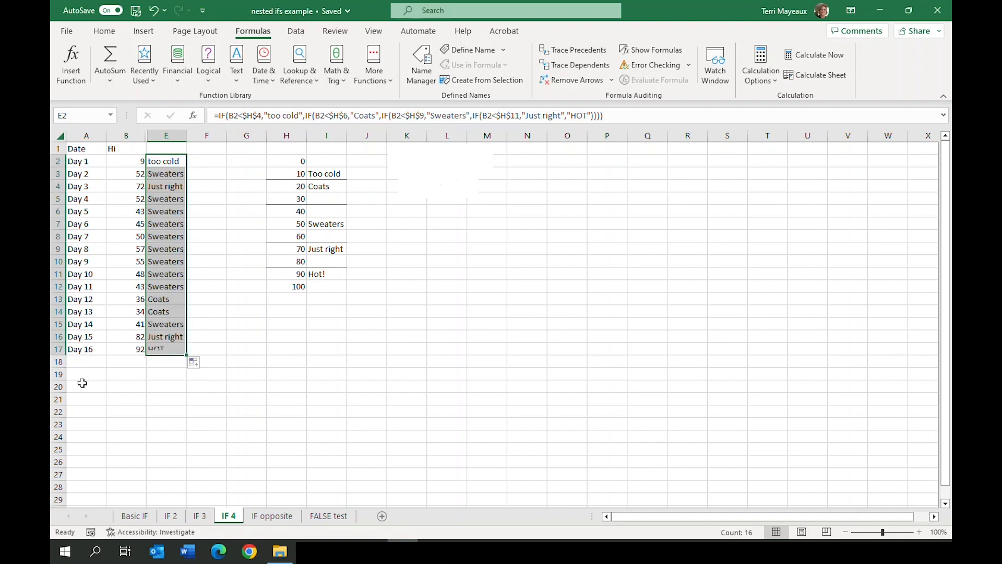
{"action": "left_click", "coordinate": [403, 551]}
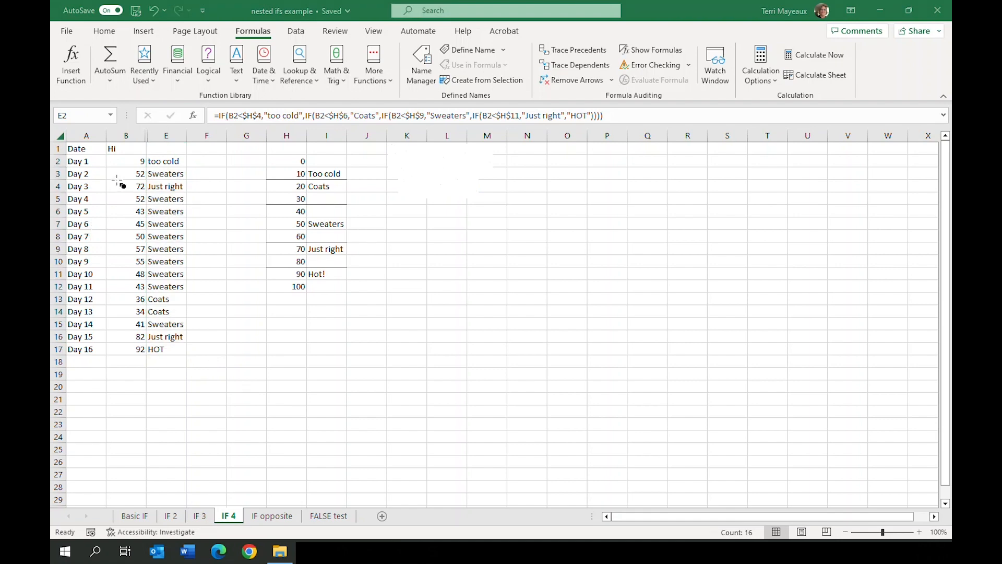
{"action": "left_click_drag", "start_coordinate": [106, 167], "coordinate": [189, 181]}
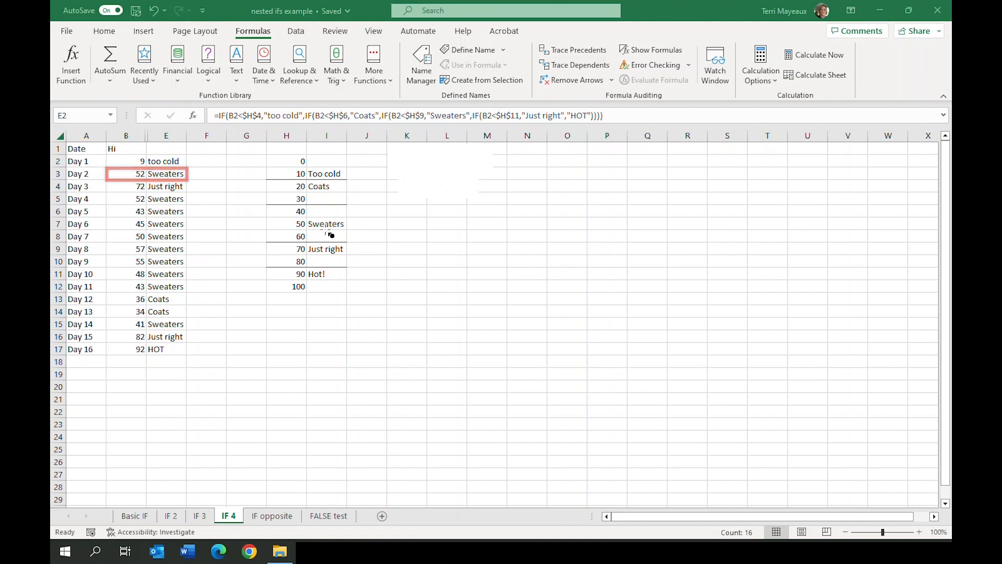
{"action": "left_click_drag", "start_coordinate": [109, 181], "coordinate": [194, 194]}
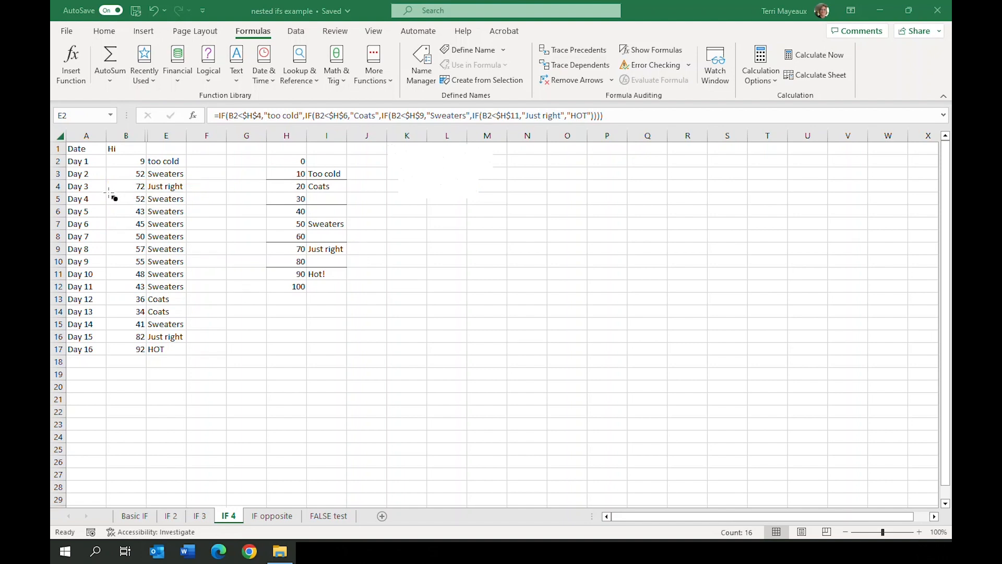
{"action": "mouse_move", "coordinate": [107, 192]}
{"action": "left_mouse_down"}
{"action": "mouse_move", "coordinate": [190, 208]}
{"action": "mouse_move", "coordinate": [192, 293]}
{"action": "left_mouse_up"}
{"action": "left_click_drag", "start_coordinate": [107, 292], "coordinate": [194, 325]}
{"action": "left_click_drag", "start_coordinate": [105, 330], "coordinate": [190, 343]}
{"action": "mouse_move", "coordinate": [107, 343]}
{"action": "left_mouse_down"}
{"action": "mouse_move", "coordinate": [133, 357]}
{"action": "mouse_move", "coordinate": [191, 357]}
{"action": "left_mouse_up"}
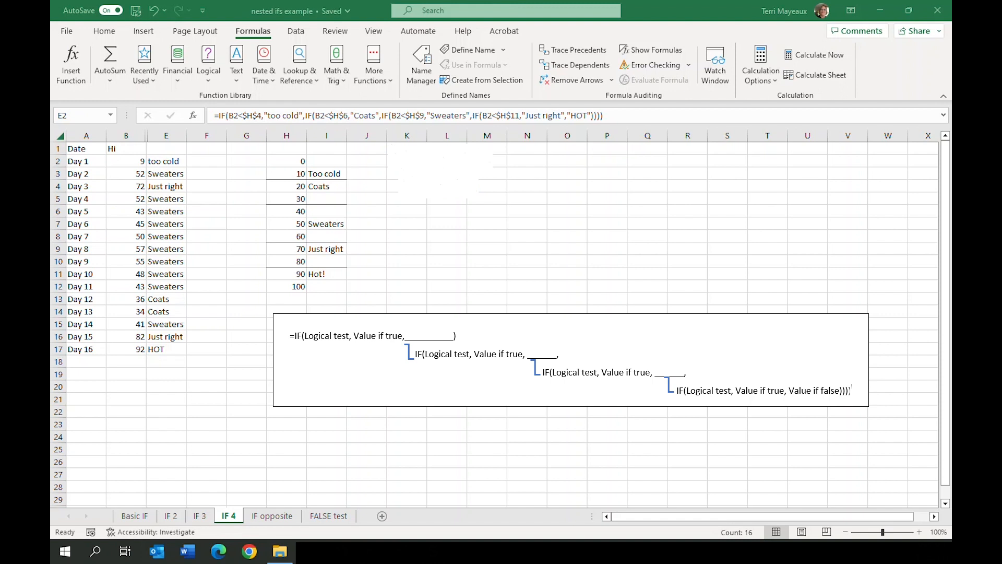
On the IF opposite sheet, insert an IF function in E2 with the logical test B2>=$H$11
{"action": "key", "text": "ctrl+Page_Down"}
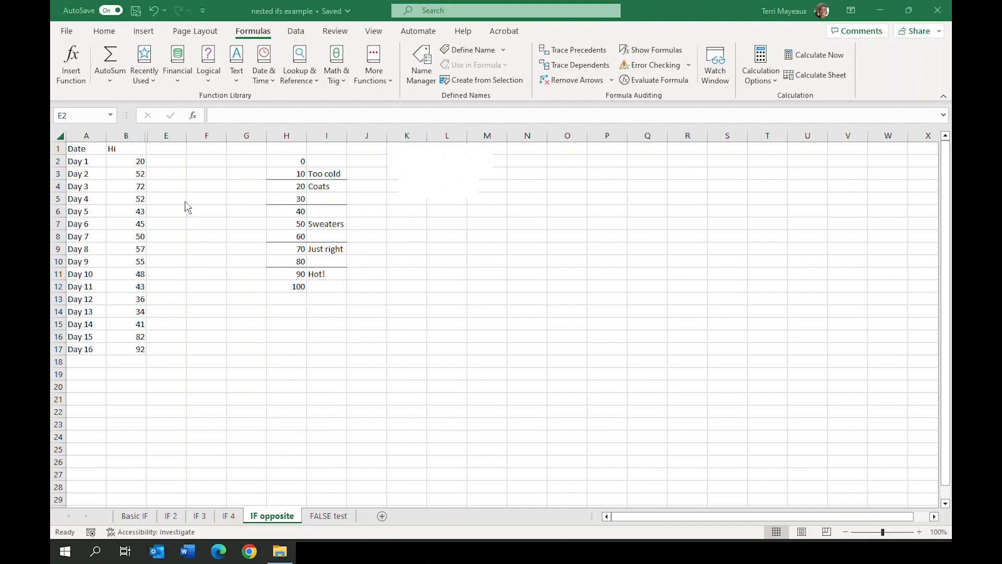
{"action": "left_click", "coordinate": [166, 161]}
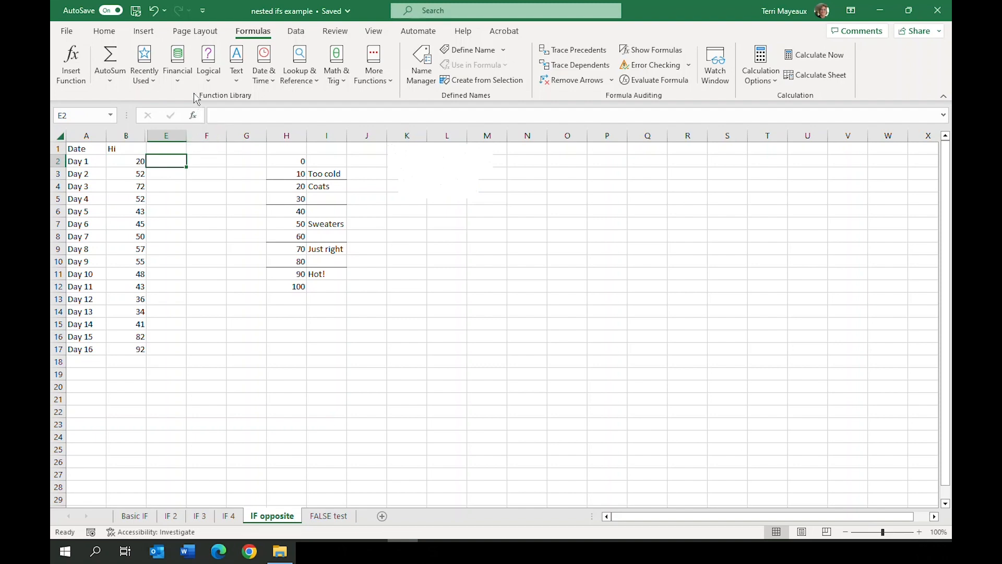
{"action": "left_click", "coordinate": [209, 78]}
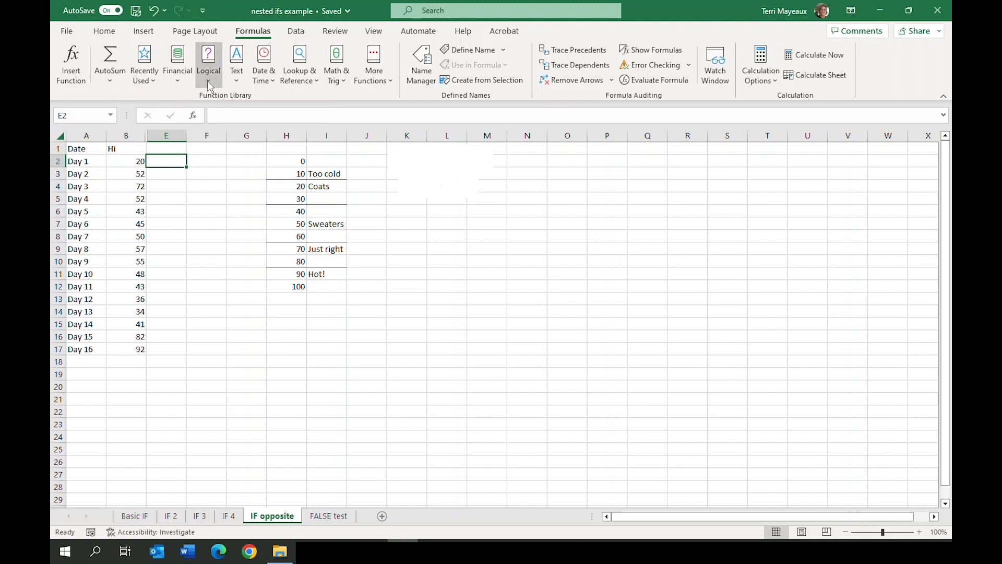
{"action": "left_click", "coordinate": [233, 171]}
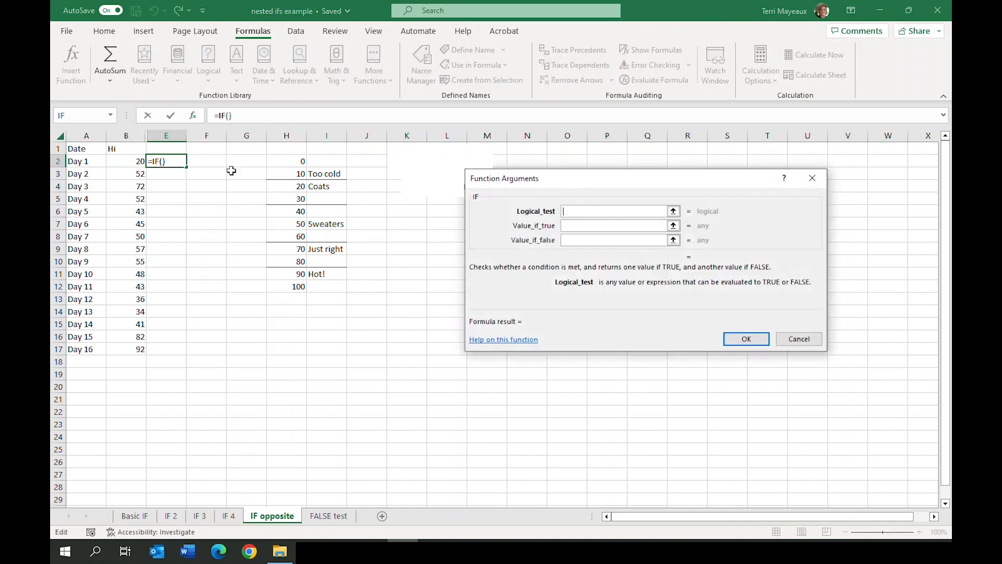
{"action": "left_click", "coordinate": [125, 160]}
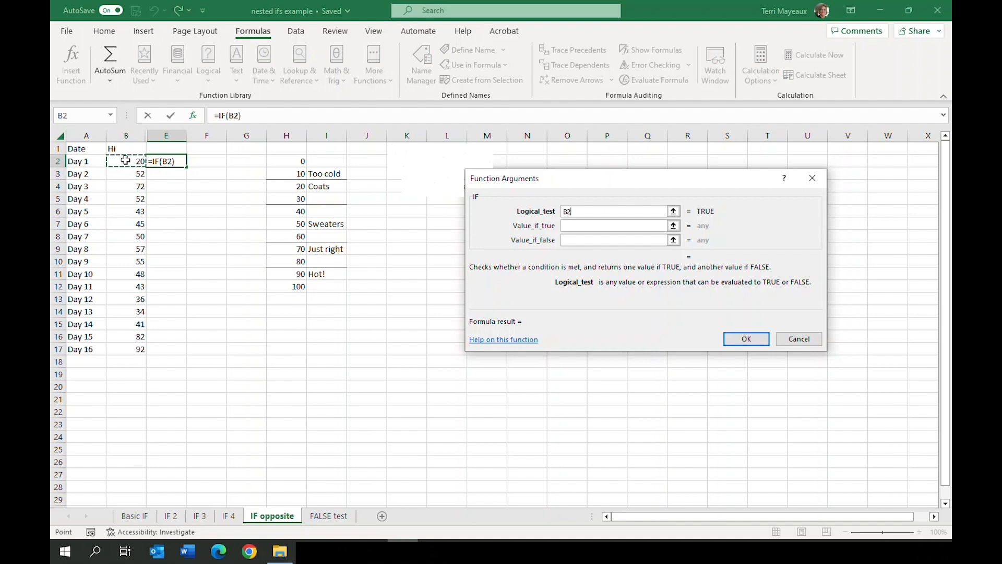
{"action": "type", "text": ">="}
{"action": "left_click", "coordinate": [288, 274]}
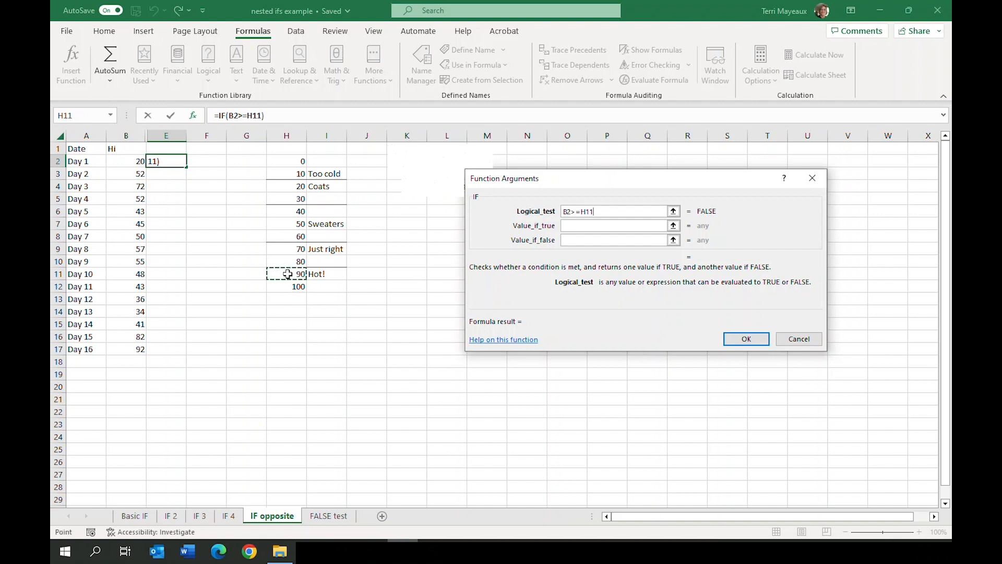
{"action": "left_click", "coordinate": [582, 212]}
{"action": "key", "text": "F4"}
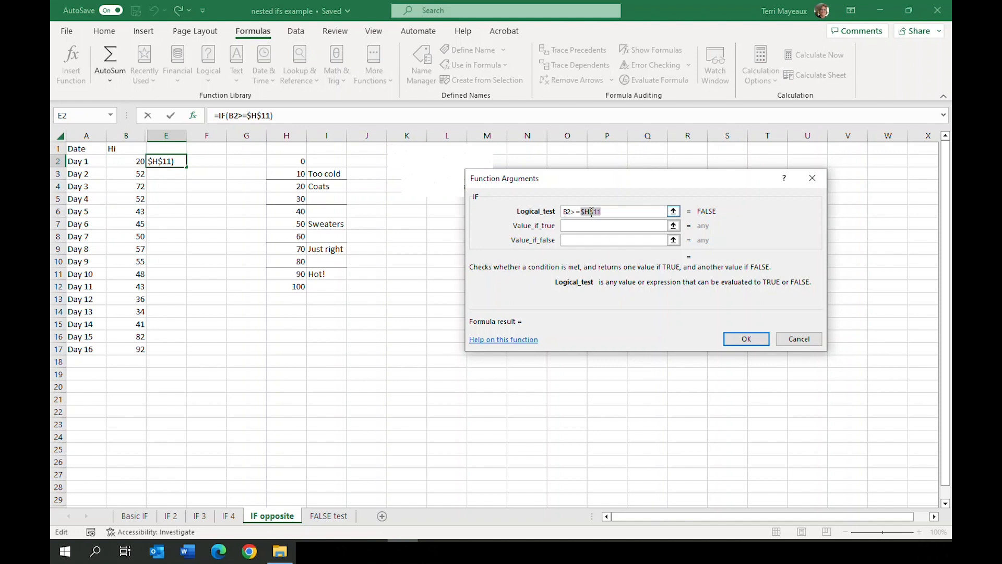
Set the value if true of the IF function in E2 to "HOT"
{"action": "left_click", "coordinate": [572, 226]}
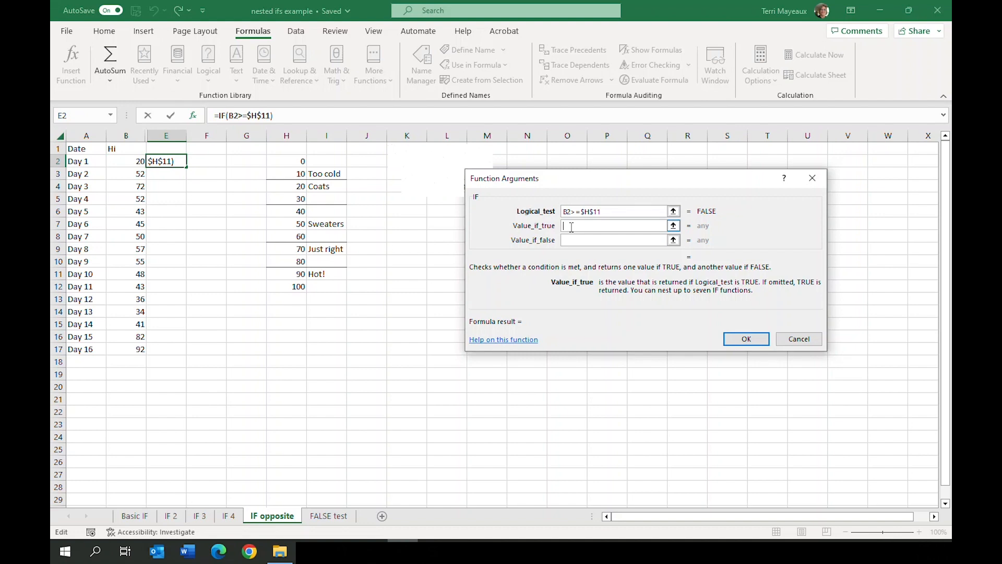
{"action": "type", "text": "\"HOT\""}
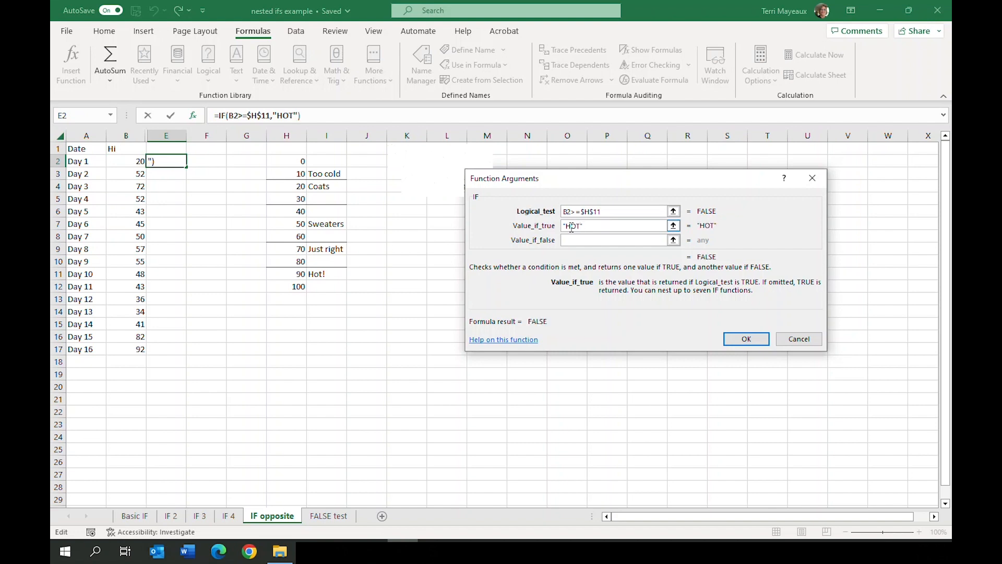
Nest a second IF function as the value if false in E2, with the logical test B2>=$H$9
{"action": "left_click", "coordinate": [574, 239]}
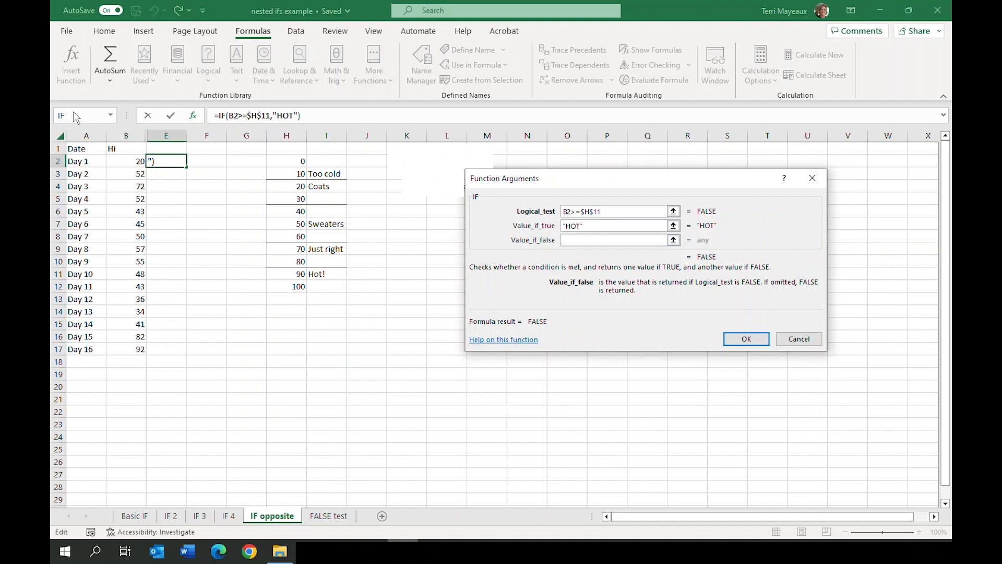
{"action": "left_click", "coordinate": [79, 117]}
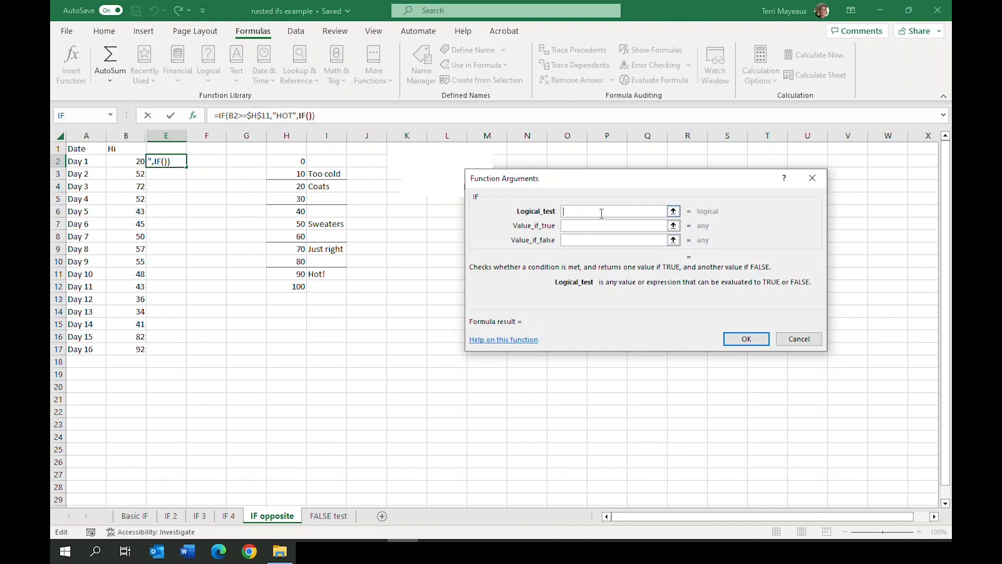
{"action": "left_click", "coordinate": [581, 211]}
{"action": "left_click", "coordinate": [120, 162]}
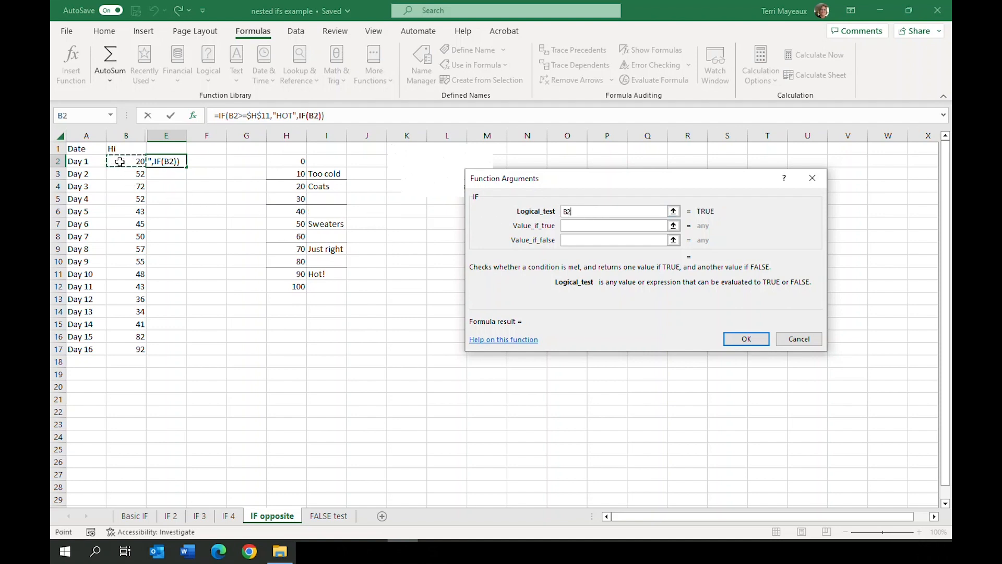
{"action": "type", "text": ">="}
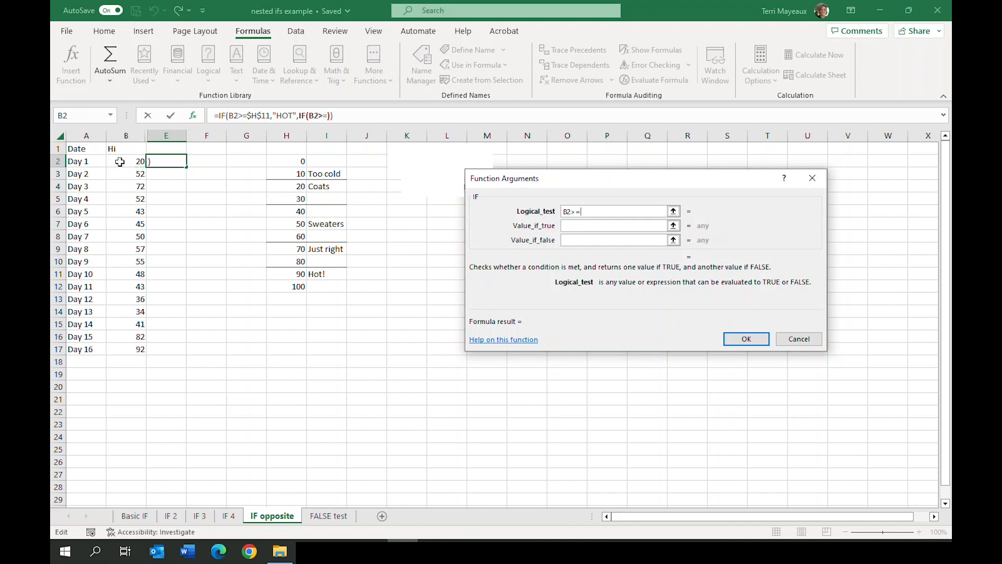
{"action": "left_click", "coordinate": [287, 249]}
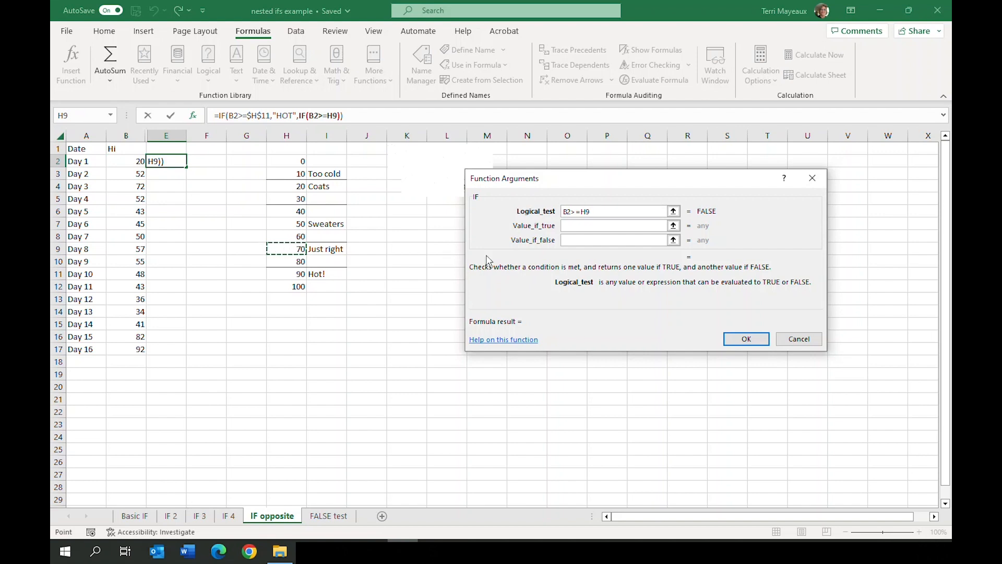
{"action": "left_click", "coordinate": [582, 211]}
{"action": "key", "text": "F4"}
Set the second IF's value if true to "Just right"
{"action": "left_click", "coordinate": [575, 225]}
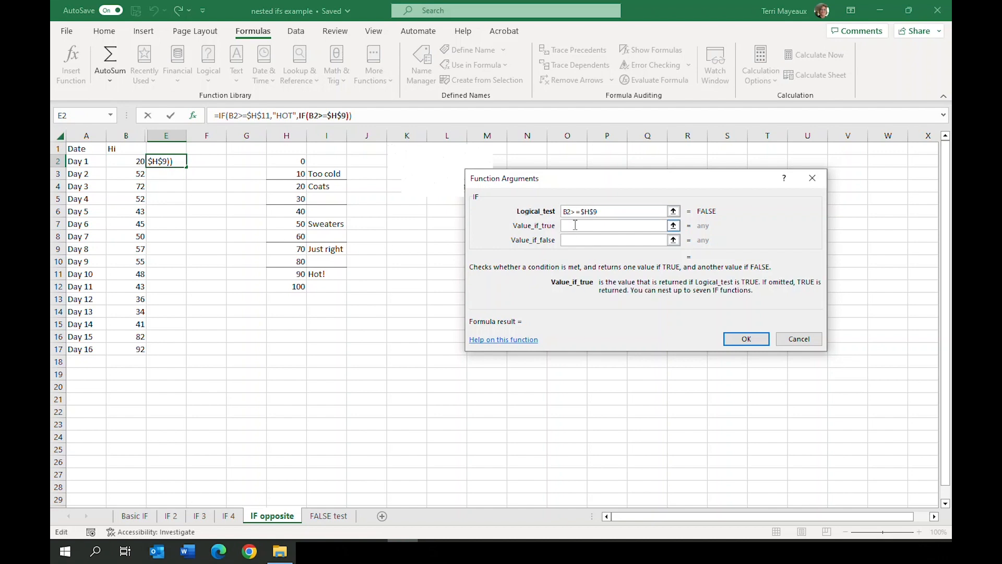
{"action": "type", "text": "\"Just right\""}
{"action": "left_click", "coordinate": [575, 240]}
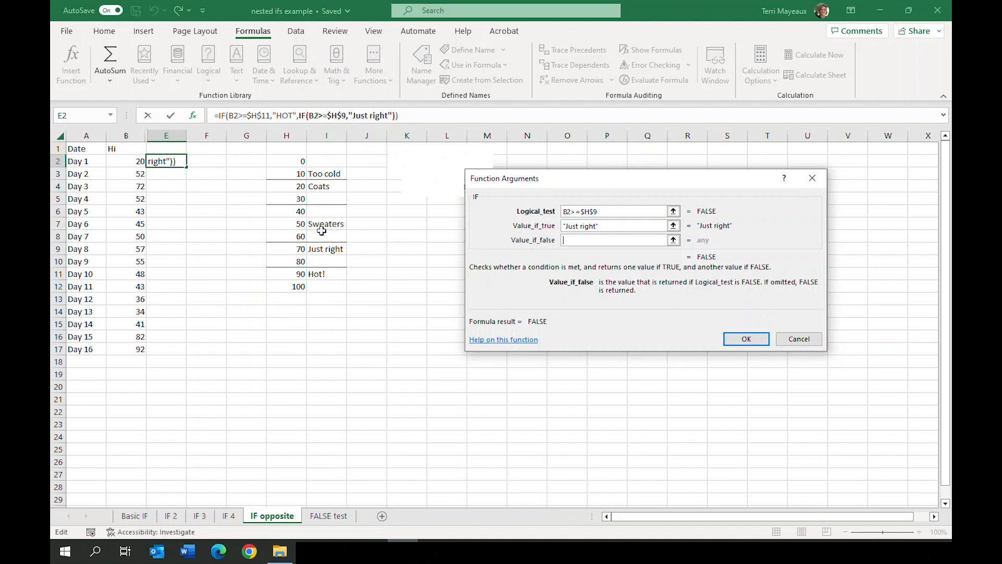
Nest a third IF function as the value if false in E2, with the logical test B2>=$H$6
{"action": "left_click", "coordinate": [80, 116]}
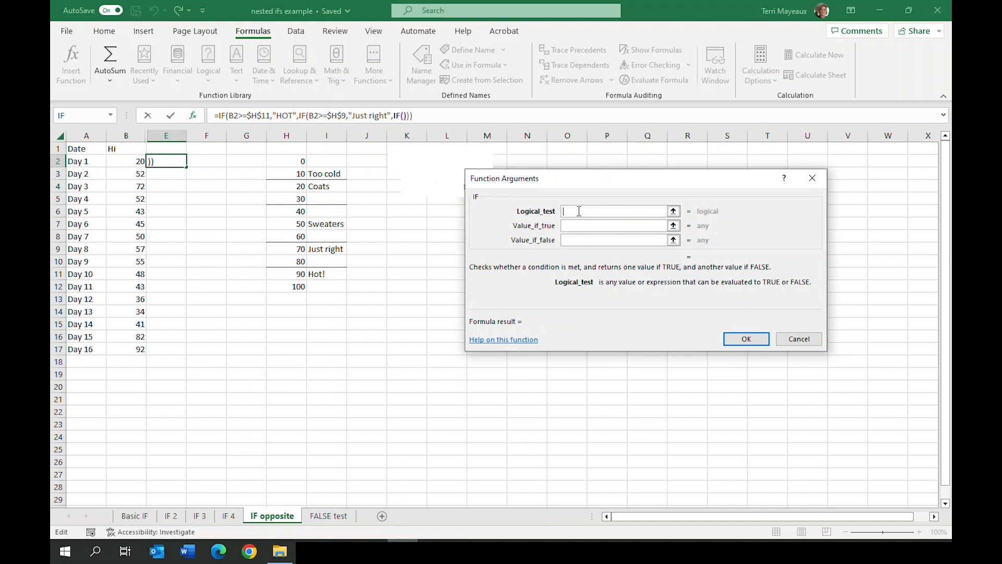
{"action": "left_click", "coordinate": [127, 162]}
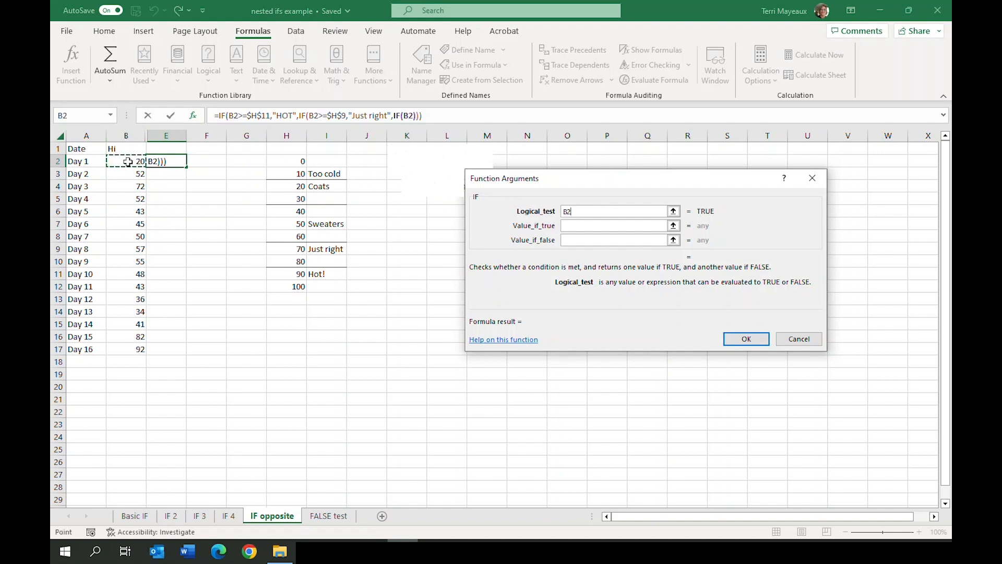
{"action": "type", "text": ">="}
{"action": "left_click", "coordinate": [291, 213]}
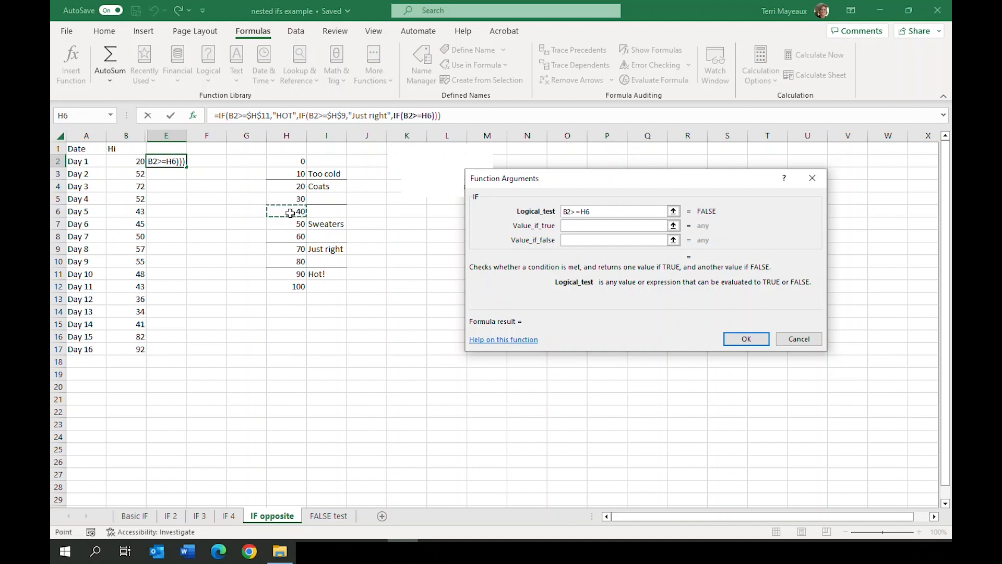
{"action": "left_click", "coordinate": [581, 211]}
{"action": "key", "text": "F4"}
Set the third IF's value if true to "Sweaters"
{"action": "left_click", "coordinate": [575, 225]}
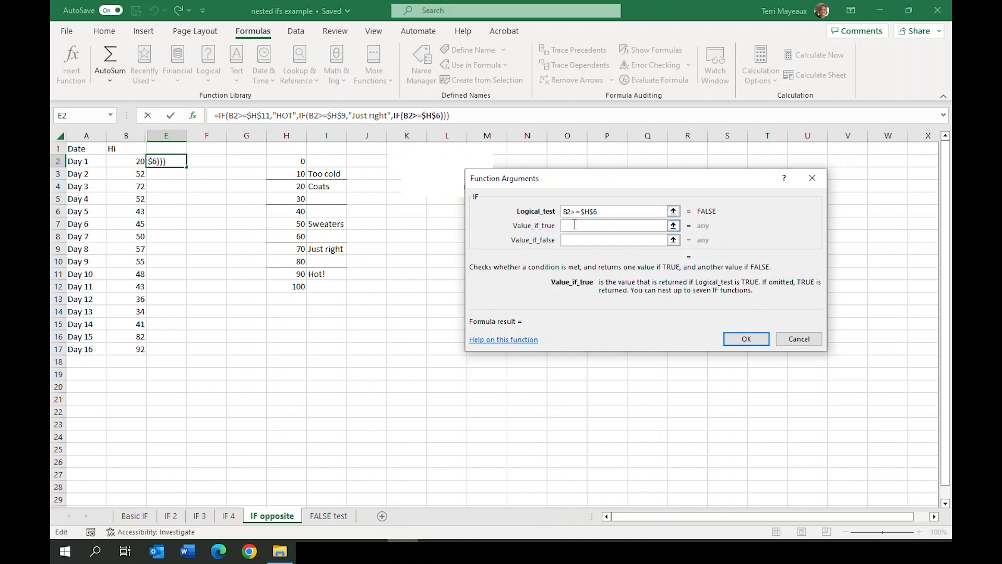
{"action": "type", "text": "\"Sweaters\""}
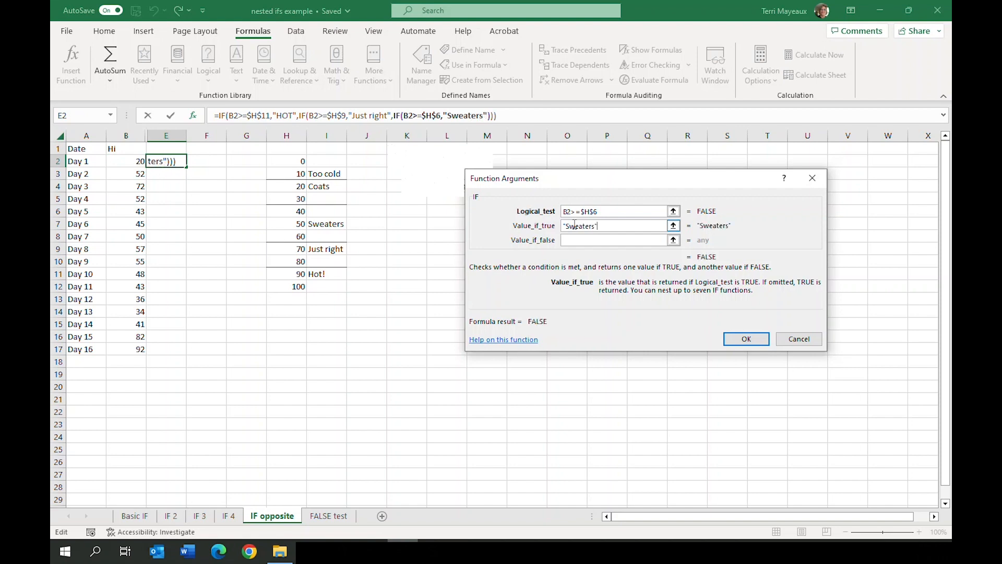
Nest a fourth IF function as the third IF's value if false, with the logical test B2>=$H$4
{"action": "key", "text": "Tab"}
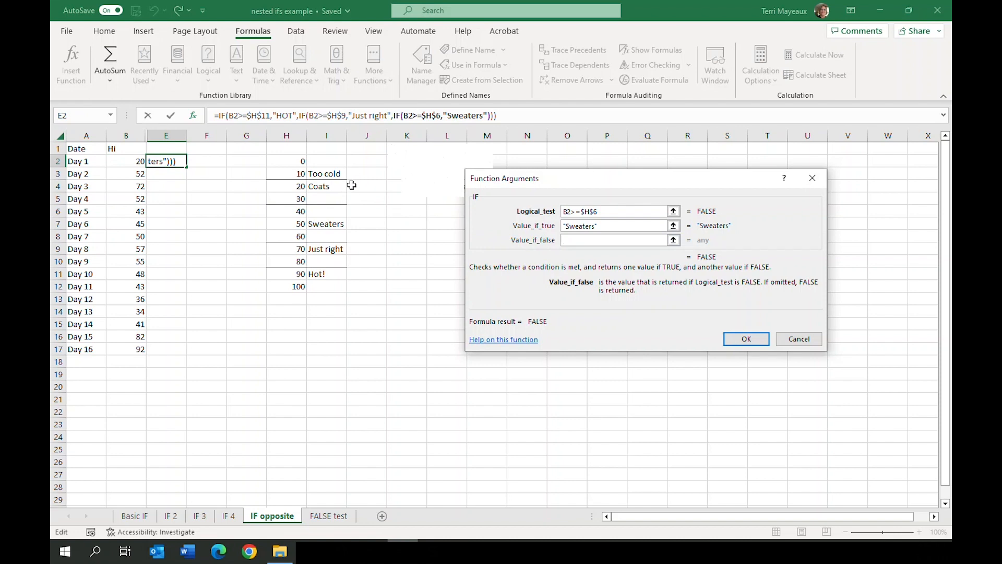
{"action": "left_click", "coordinate": [83, 119]}
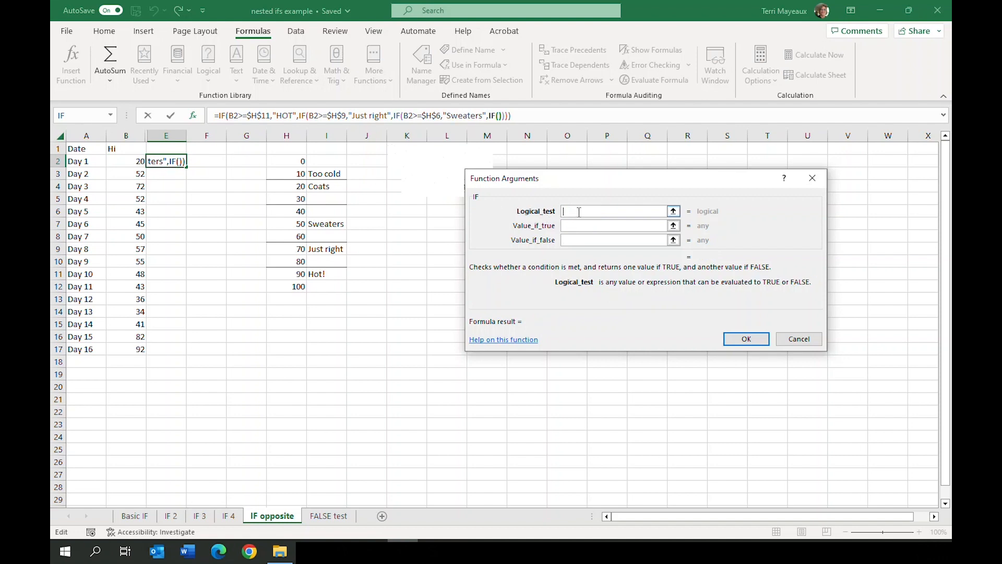
{"action": "left_click", "coordinate": [131, 161]}
{"action": "type", "text": ">="}
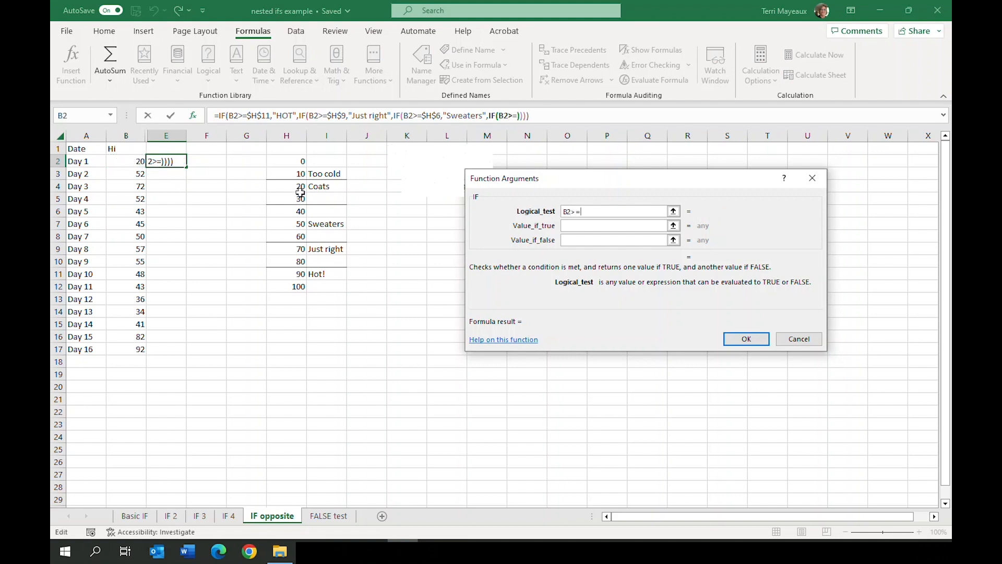
{"action": "left_click", "coordinate": [285, 186]}
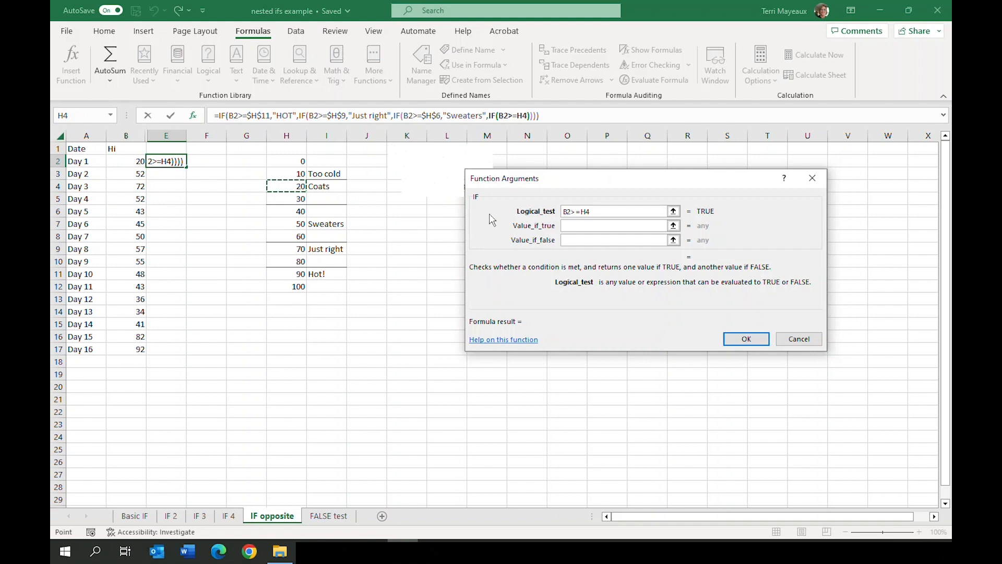
{"action": "left_click", "coordinate": [581, 211]}
{"action": "key", "text": "F4"}
Set the fourth IF's value if true to "Coats"
{"action": "left_click", "coordinate": [570, 225]}
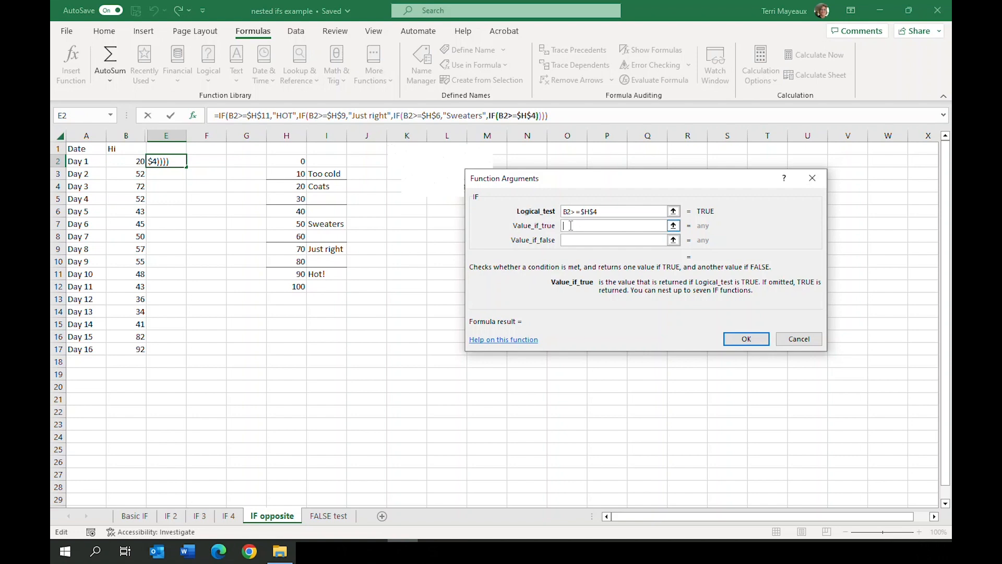
{"action": "type", "text": "\"Coats\""}
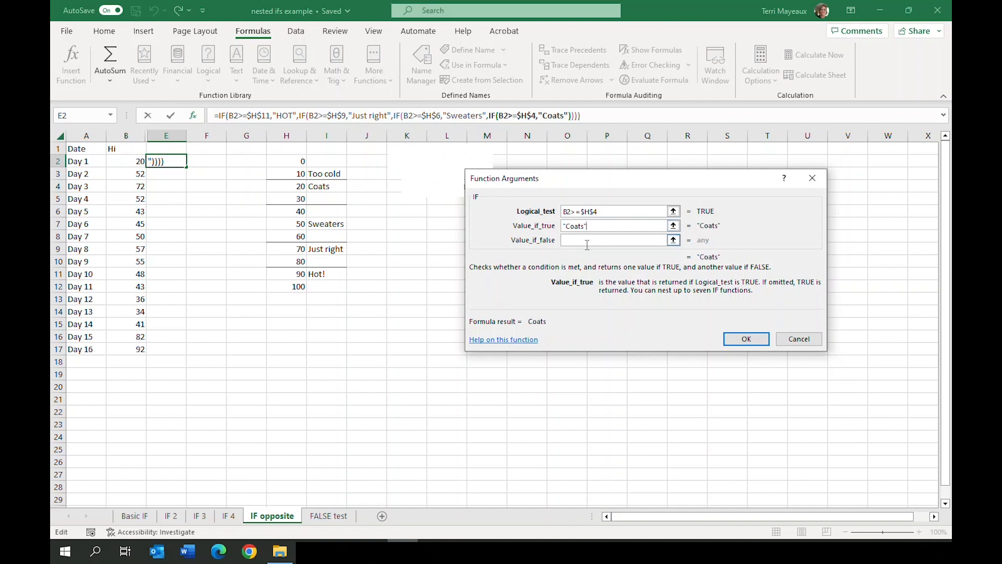
Complete the fourth IF with the value if false "Too Cold" and fill the formula from E2 down to E17
{"action": "left_click", "coordinate": [580, 241]}
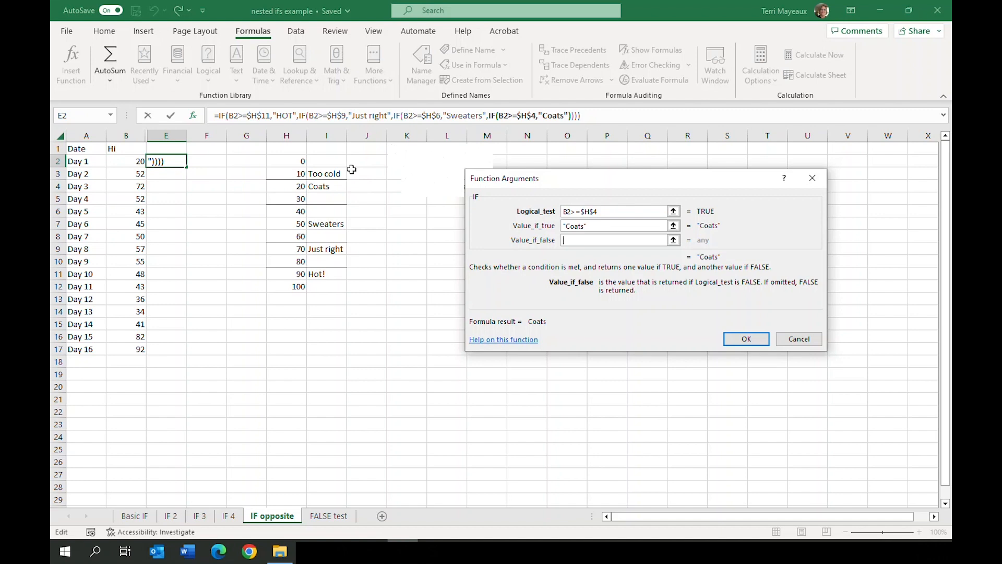
{"action": "type", "text": "\""}
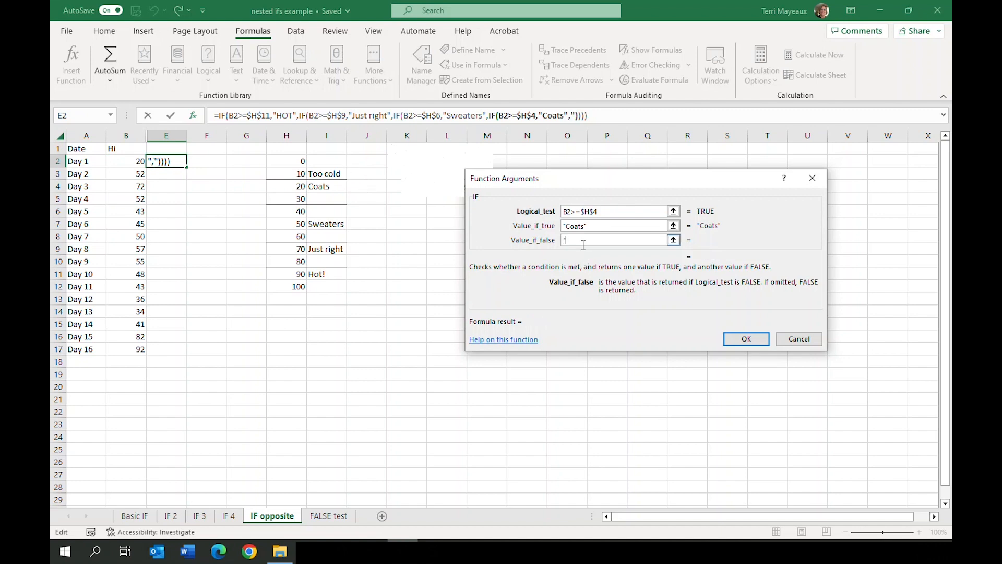
{"action": "type", "text": "Too Cold\""}
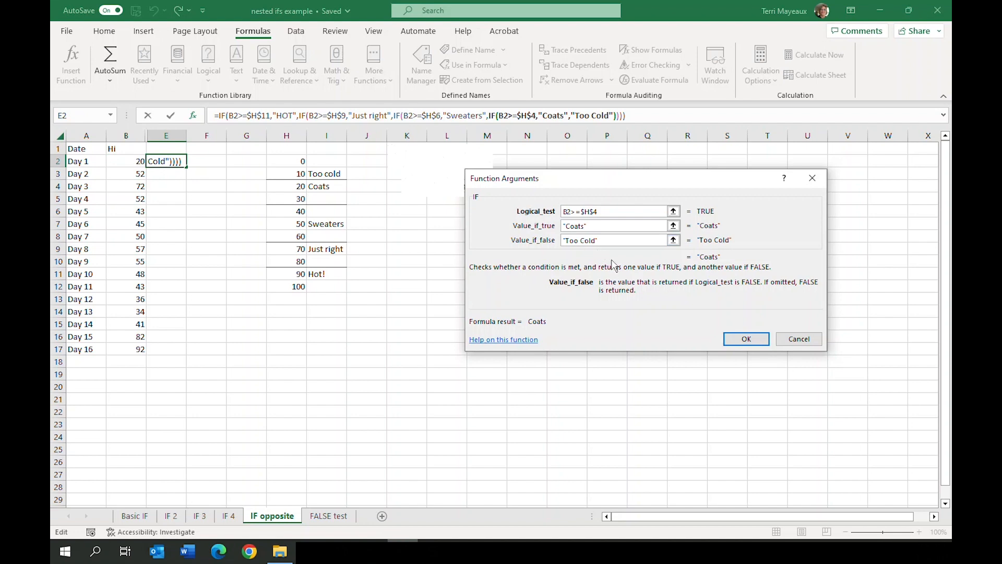
{"action": "left_click", "coordinate": [745, 337]}
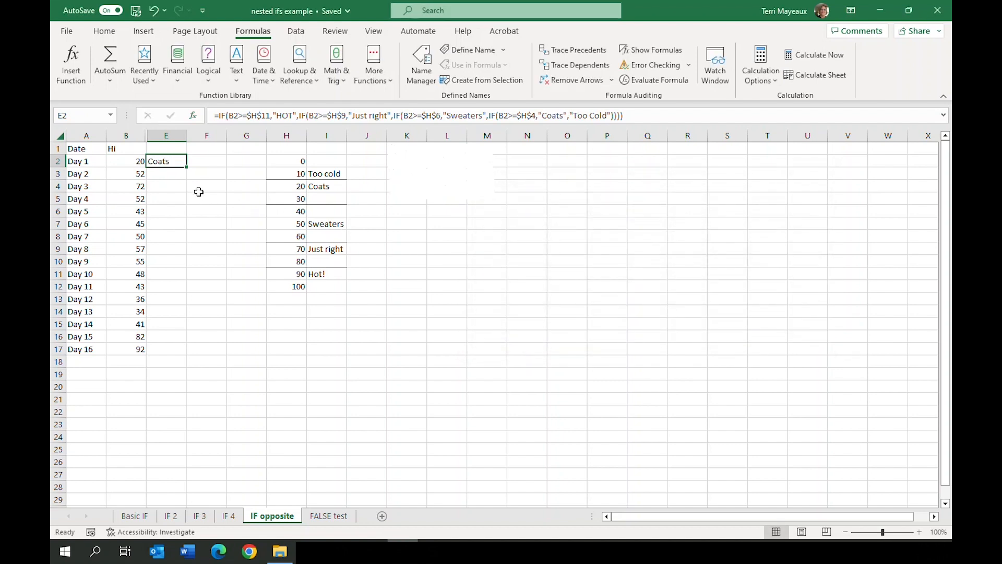
{"action": "left_click_drag", "start_coordinate": [187, 168], "coordinate": [187, 356]}
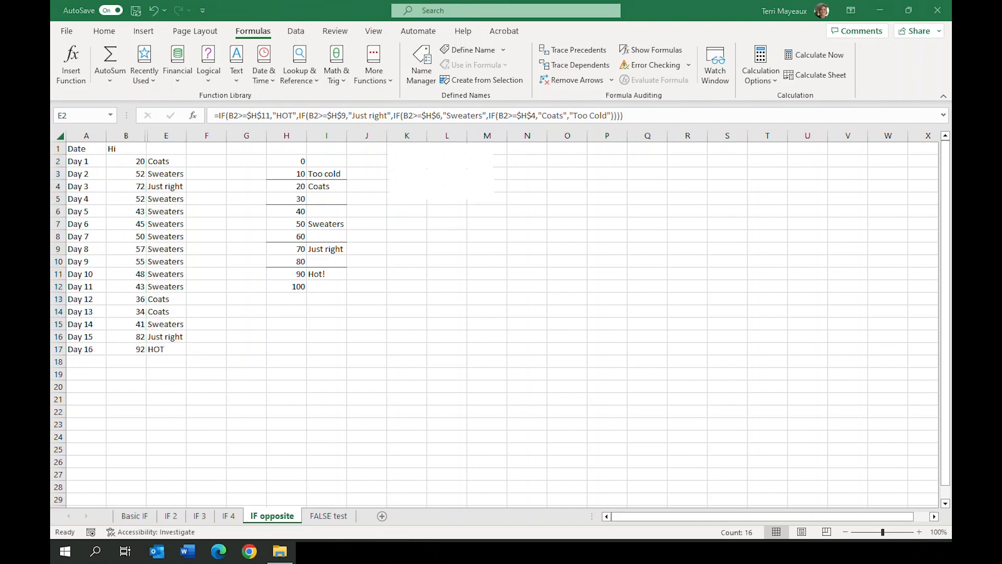
{"action": "left_click_drag", "start_coordinate": [108, 156], "coordinate": [186, 167]}
{"action": "mouse_move", "coordinate": [107, 168]}
{"action": "left_mouse_down"}
{"action": "mouse_move", "coordinate": [157, 191]}
{"action": "mouse_move", "coordinate": [195, 187]}
{"action": "left_mouse_up"}
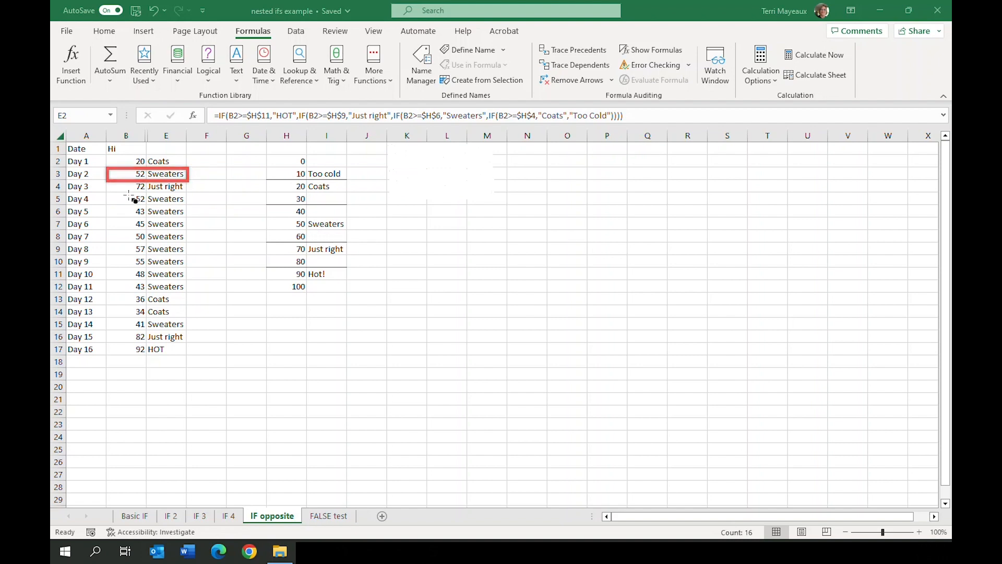
{"action": "left_click_drag", "start_coordinate": [106, 181], "coordinate": [195, 201]}
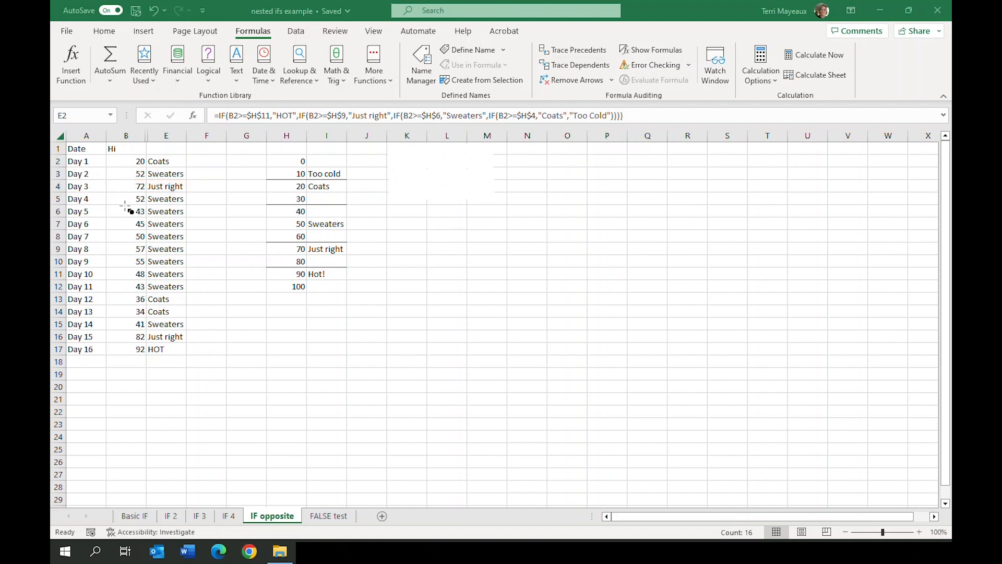
{"action": "mouse_move", "coordinate": [110, 193]}
{"action": "left_mouse_down"}
{"action": "mouse_move", "coordinate": [189, 237]}
{"action": "mouse_move", "coordinate": [194, 301]}
{"action": "left_mouse_up"}
{"action": "left_click_drag", "start_coordinate": [106, 294], "coordinate": [188, 319]}
{"action": "left_click_drag", "start_coordinate": [106, 343], "coordinate": [190, 357]}
On the FALSE test sheet, insert an IF function in F2 with the logical test B2<=$H$9
{"action": "key", "text": "ctrl+Page_Down"}
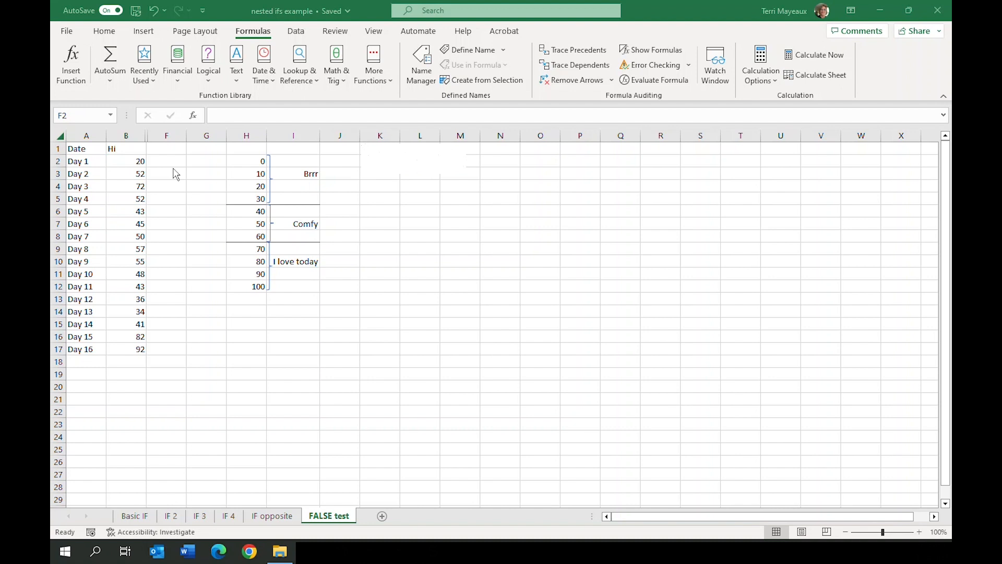
{"action": "left_click", "coordinate": [166, 161]}
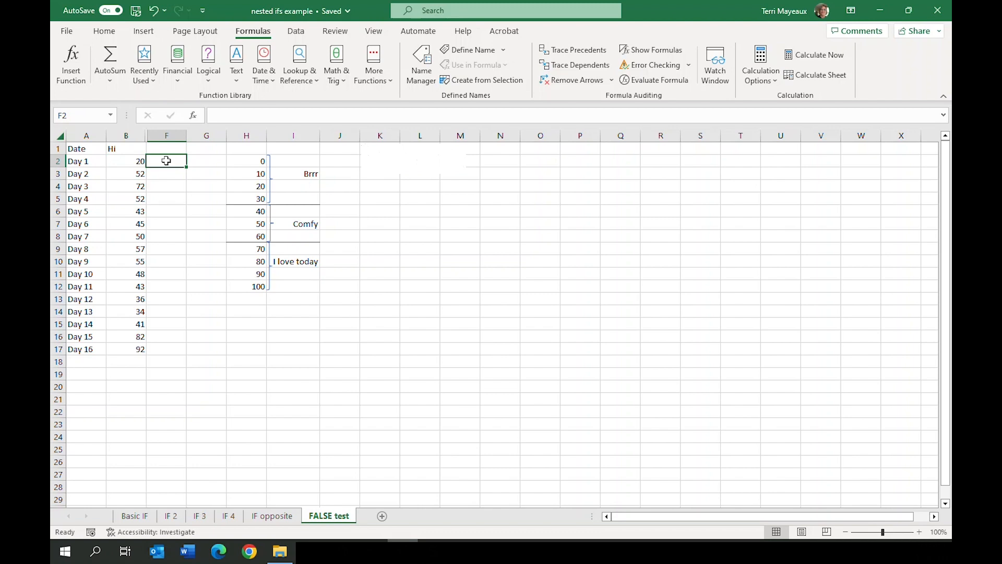
{"action": "left_click", "coordinate": [208, 77]}
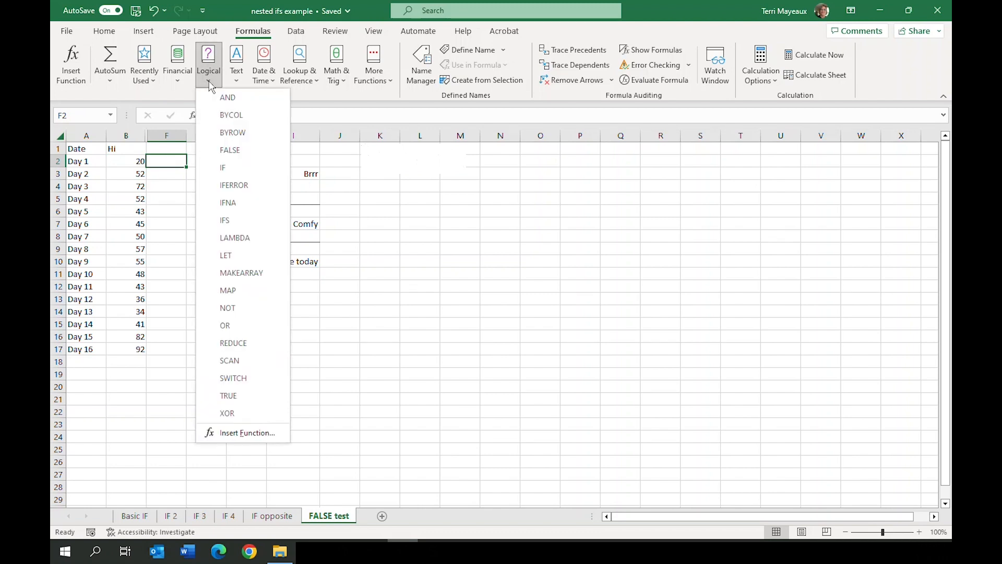
{"action": "left_click", "coordinate": [222, 167]}
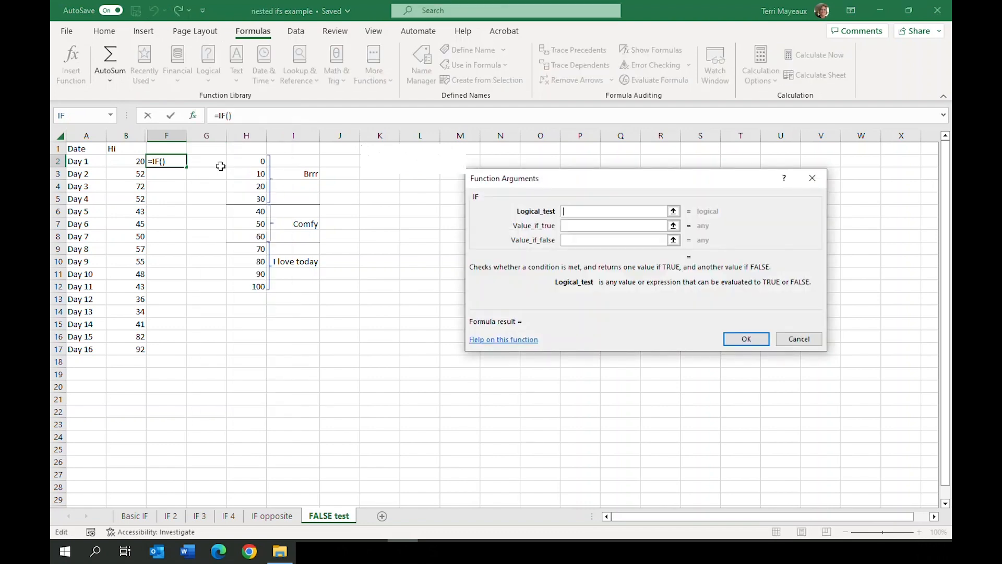
{"action": "left_click", "coordinate": [126, 160]}
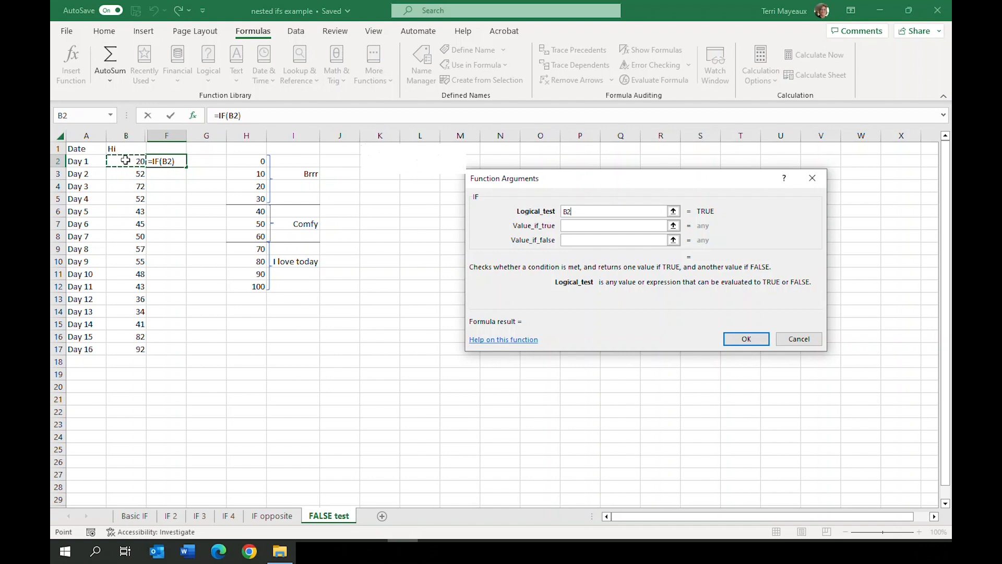
{"action": "type", "text": "<="}
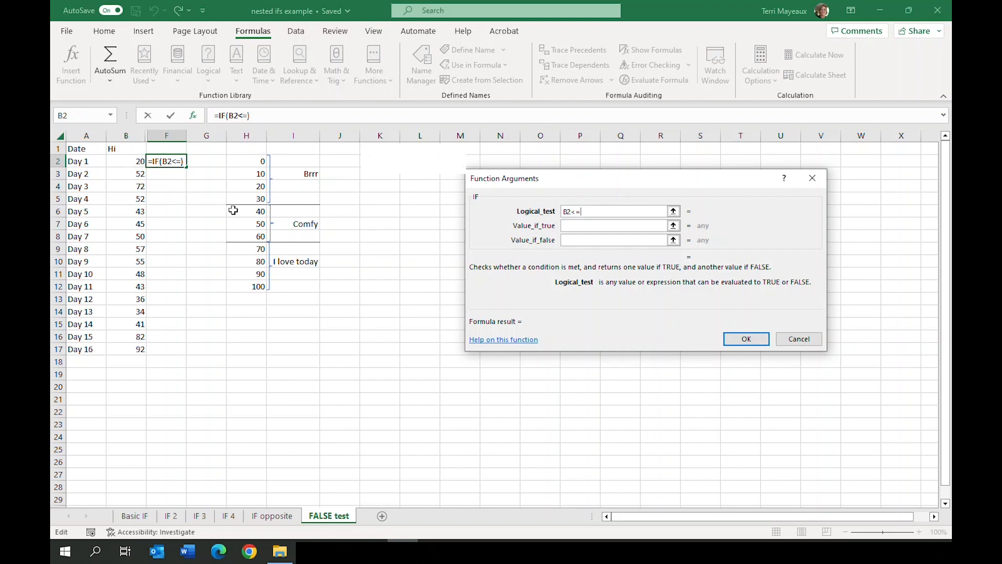
{"action": "left_click", "coordinate": [247, 247]}
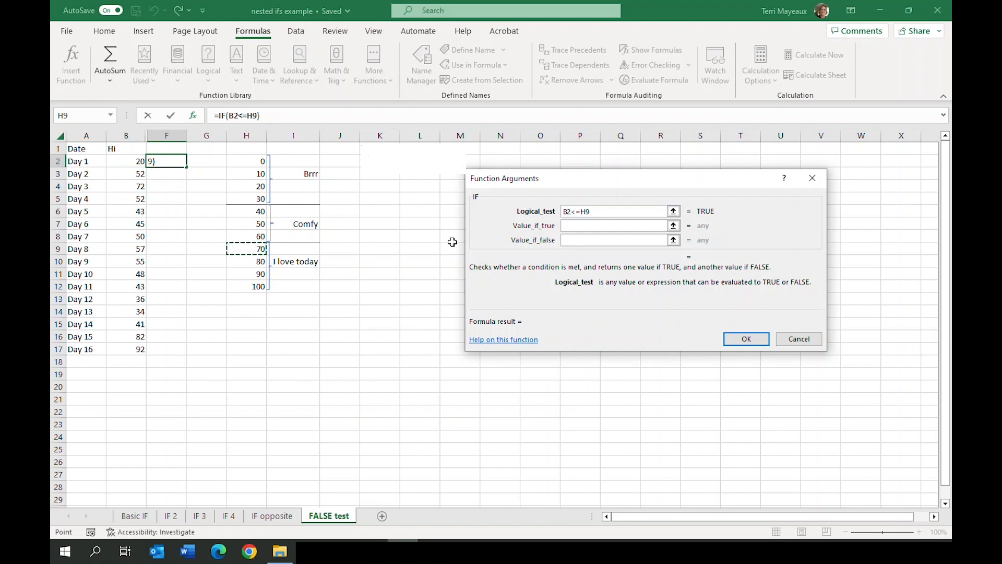
{"action": "left_click", "coordinate": [581, 211]}
{"action": "key", "text": "F4"}
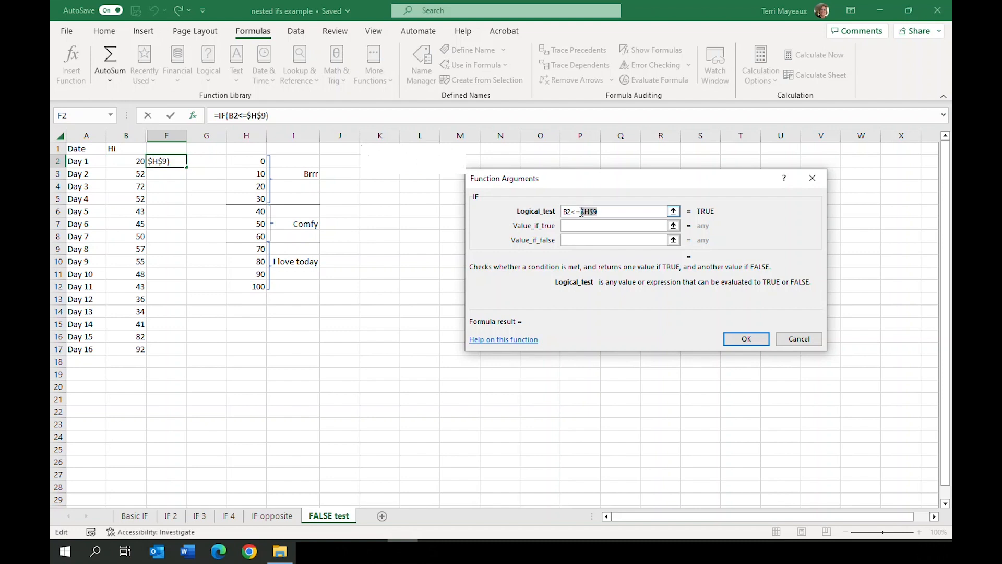
Set the value if false of the IF function in F2 to "I love today"
{"action": "left_click", "coordinate": [564, 225]}
{"action": "left_click", "coordinate": [569, 240]}
{"action": "left_click", "coordinate": [569, 241]}
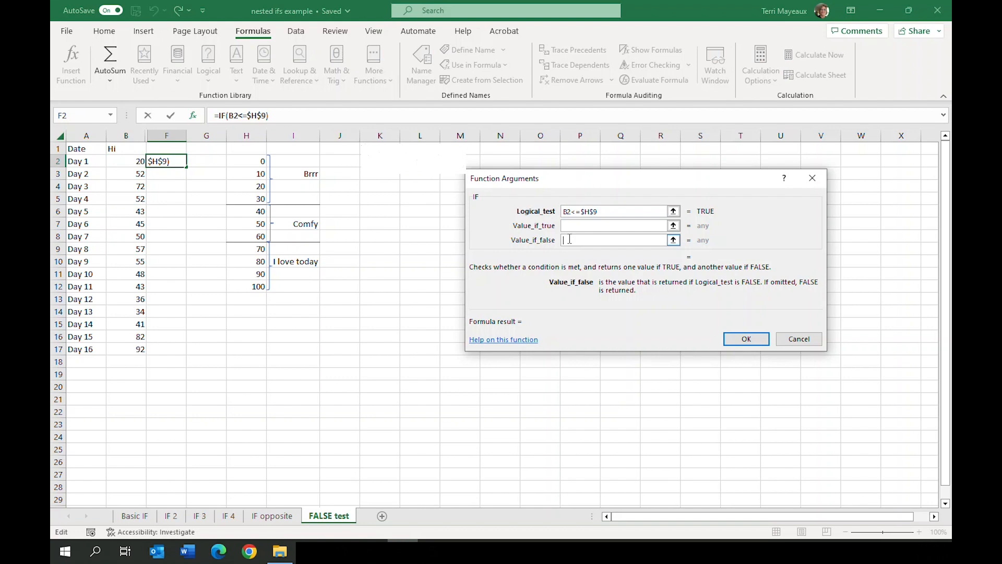
{"action": "type", "text": "\"I love t"}
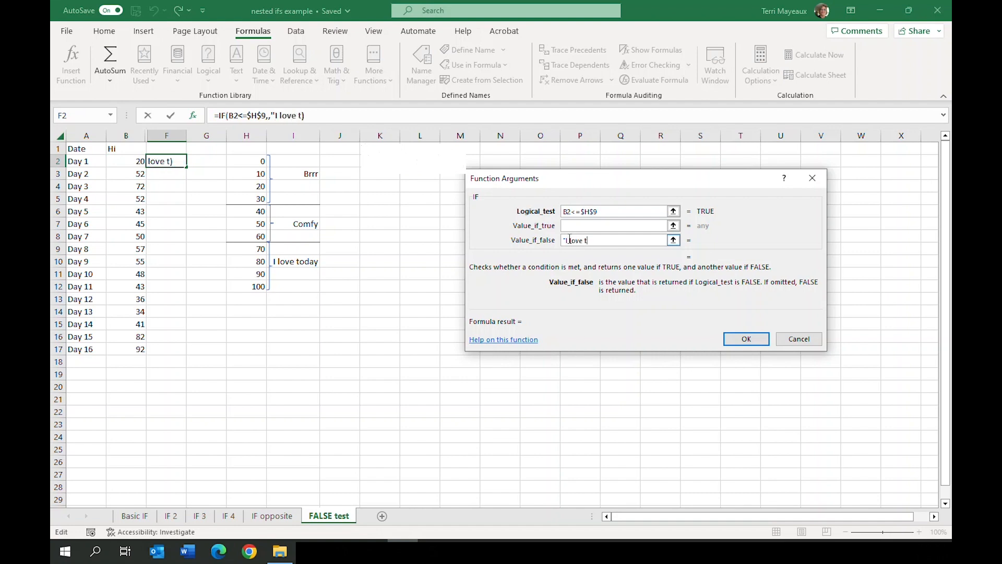
{"action": "type", "text": "oday\""}
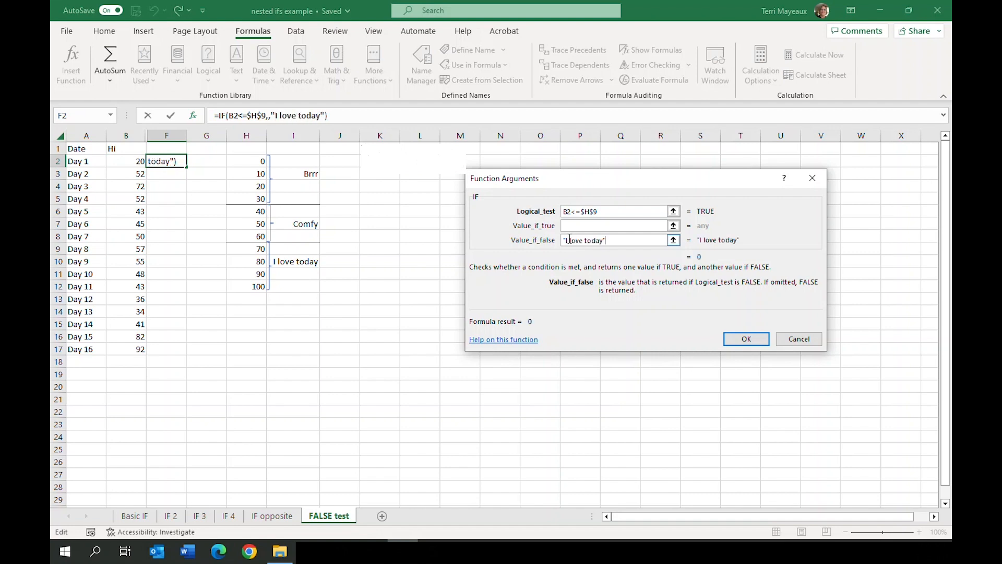
Nest a second IF function as the value if true in F2, with the logical test B2<=$H$6
{"action": "left_click", "coordinate": [566, 226]}
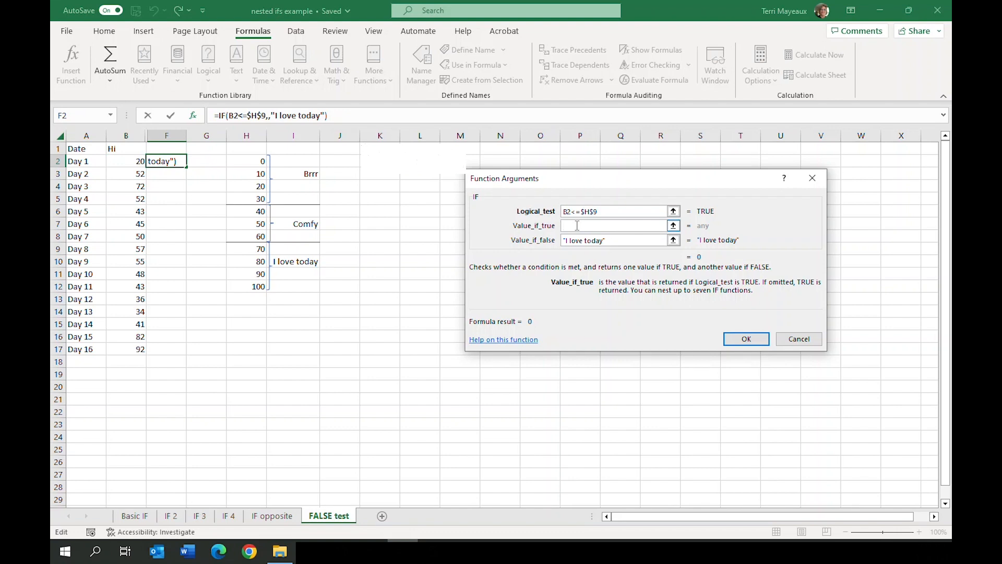
{"action": "left_click", "coordinate": [70, 116]}
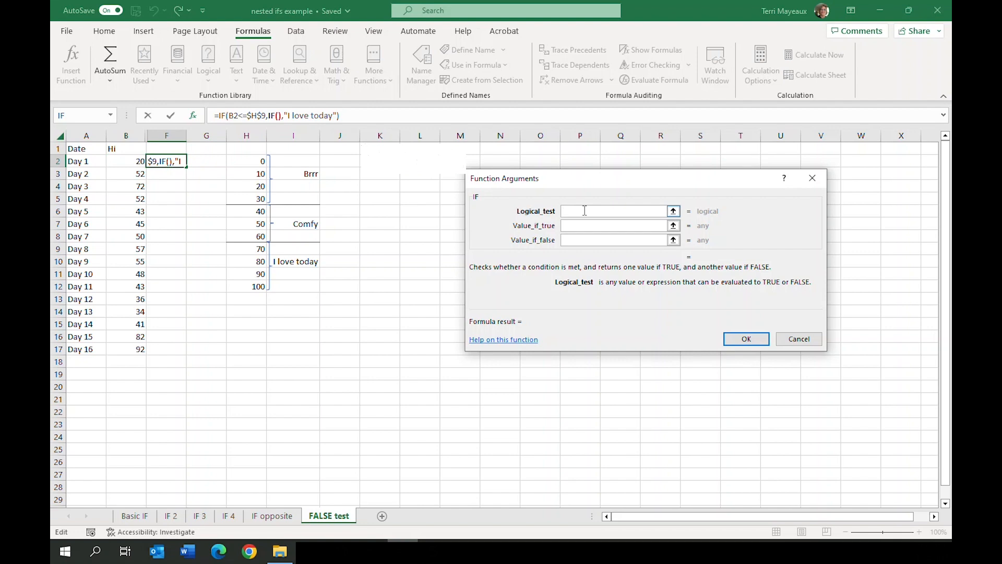
{"action": "left_click", "coordinate": [126, 163]}
{"action": "type", "text": "<="}
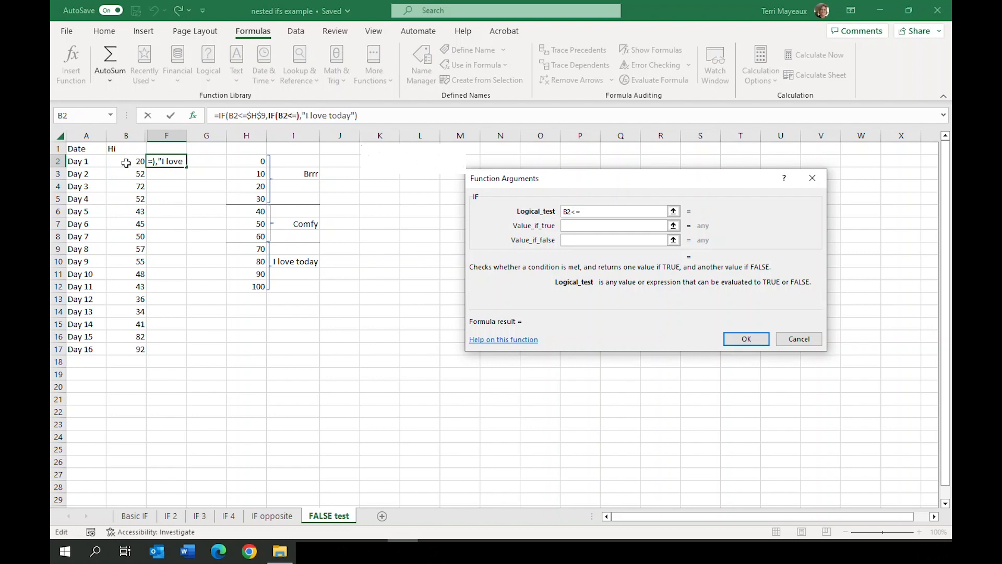
{"action": "left_click", "coordinate": [247, 214]}
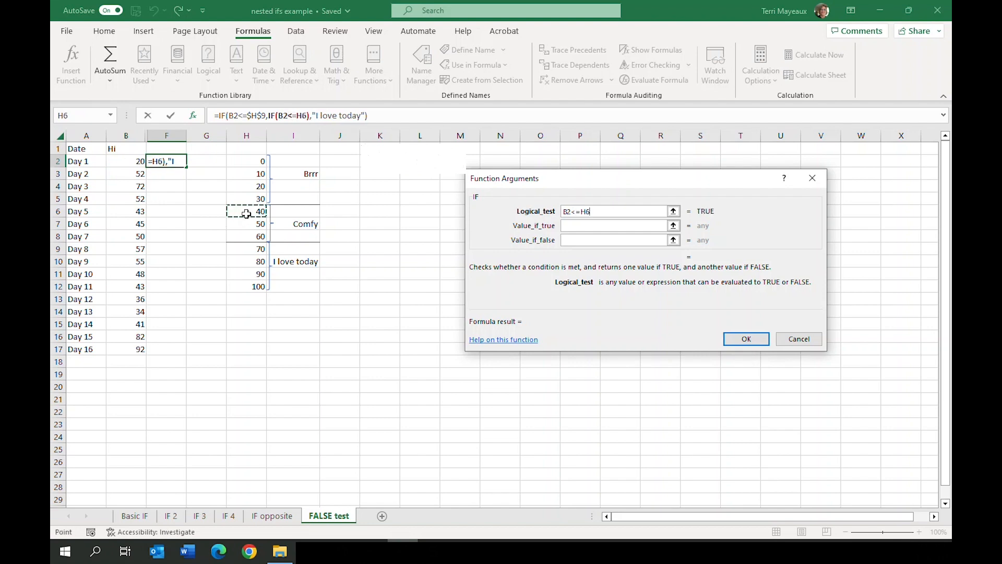
{"action": "left_click", "coordinate": [581, 211]}
{"action": "key", "text": "F4"}
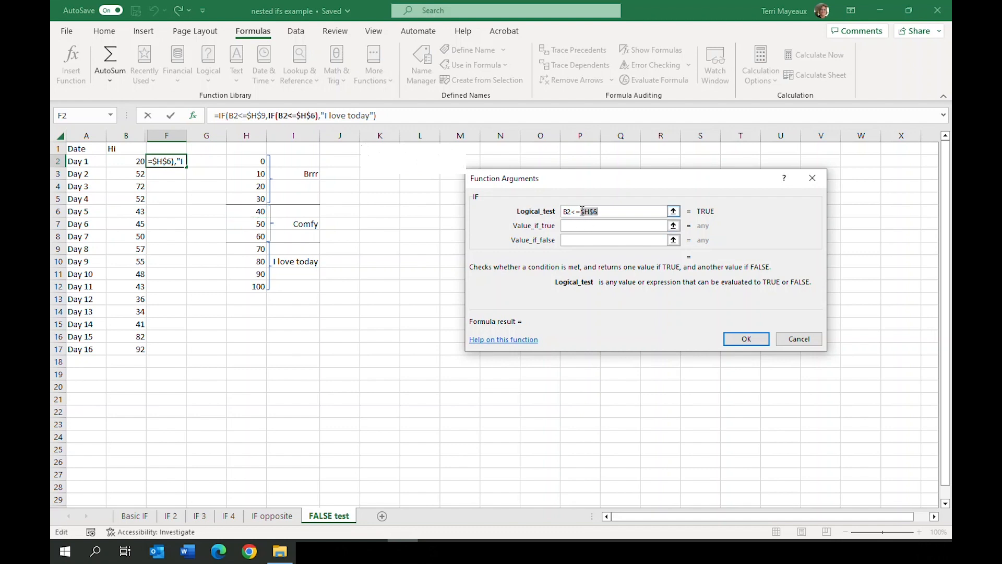
{"action": "left_click", "coordinate": [583, 225]}
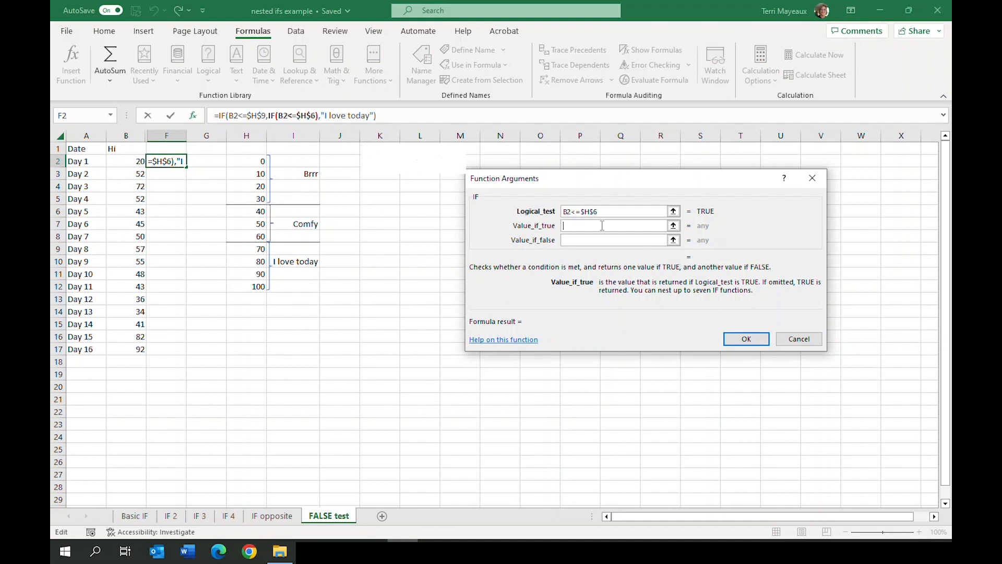
Complete the nested IF in F2 with value if true "Brrr" and value if false "Comfy", and fill the formula down to F17
{"action": "type", "text": "\"Brr"}
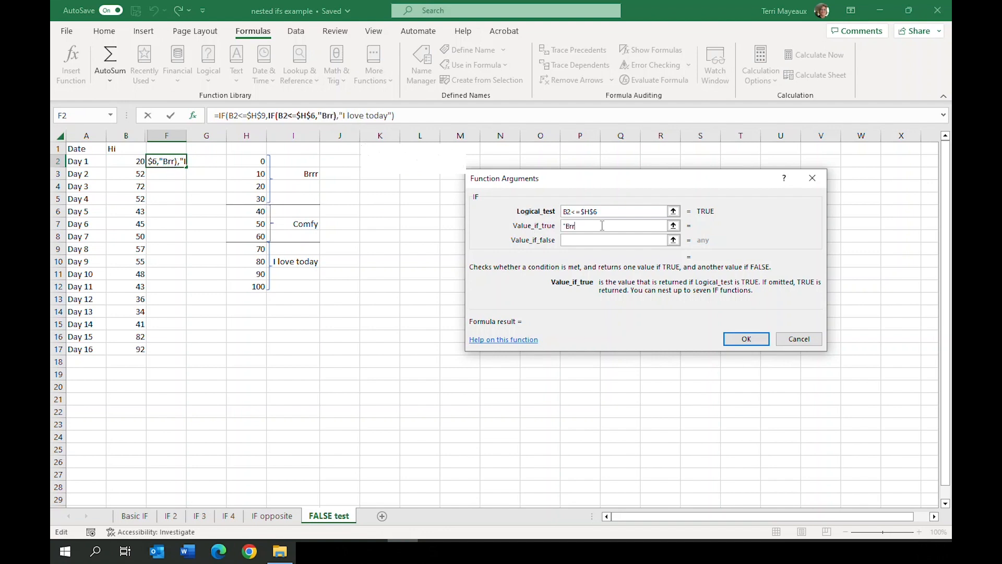
{"action": "type", "text": "r\""}
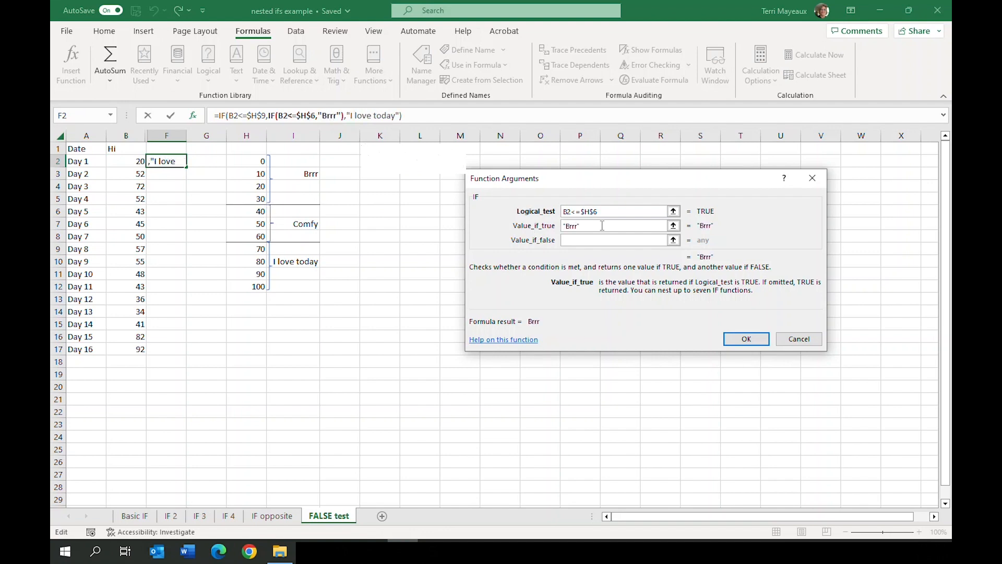
{"action": "left_click", "coordinate": [581, 241]}
{"action": "type", "text": "\"Comfy\""}
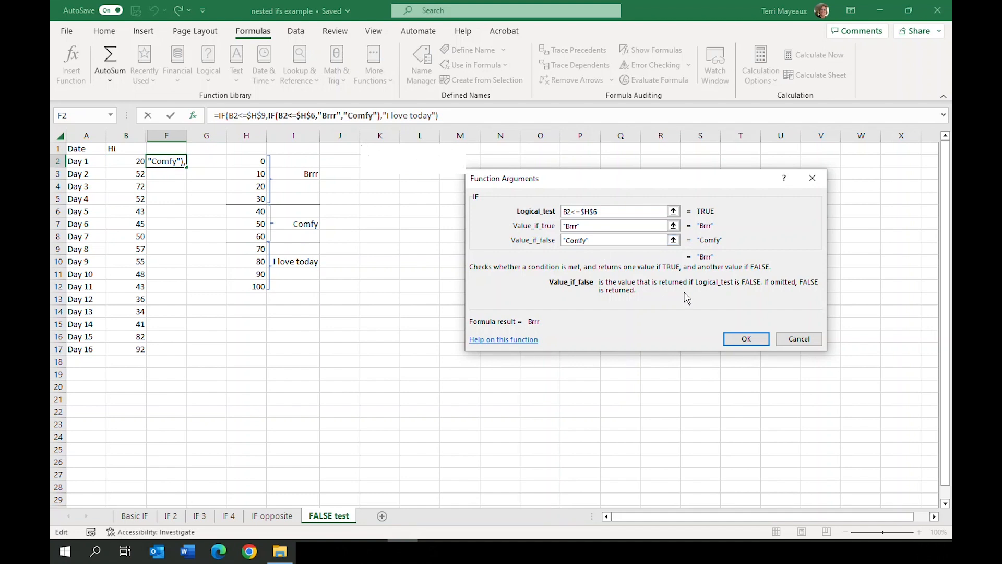
{"action": "left_click", "coordinate": [742, 339]}
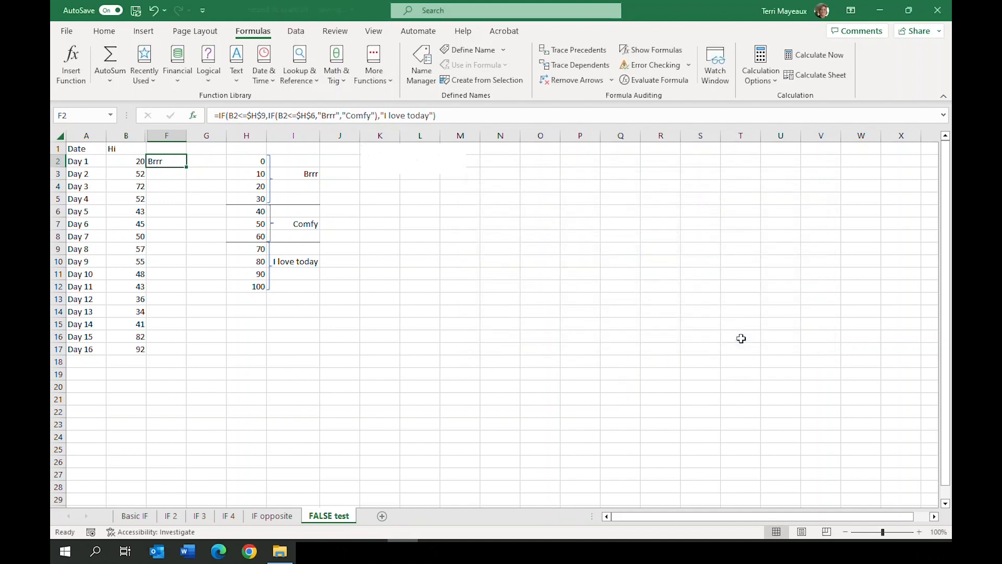
{"action": "left_click_drag", "start_coordinate": [187, 166], "coordinate": [203, 352]}
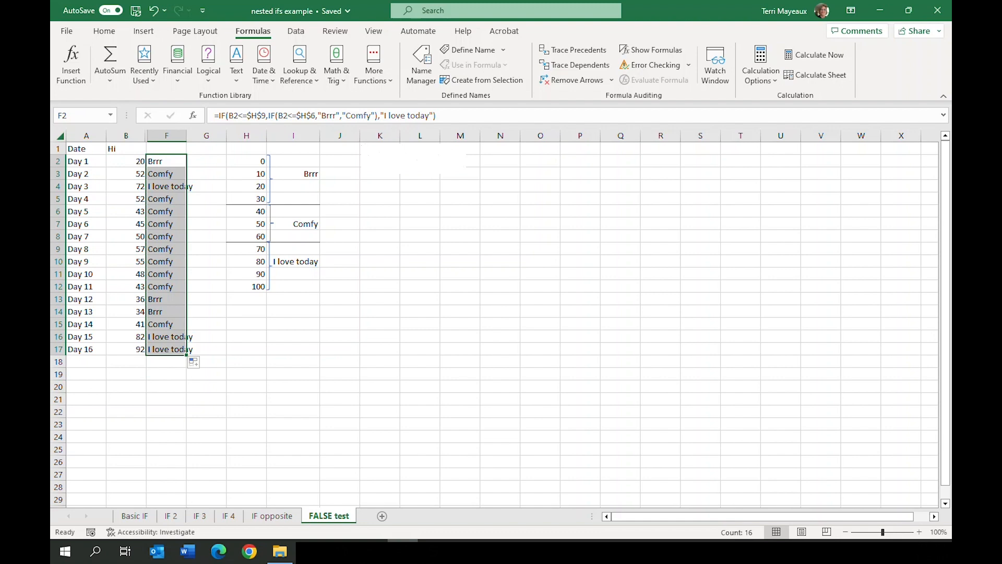
{"action": "left_click", "coordinate": [212, 160]}
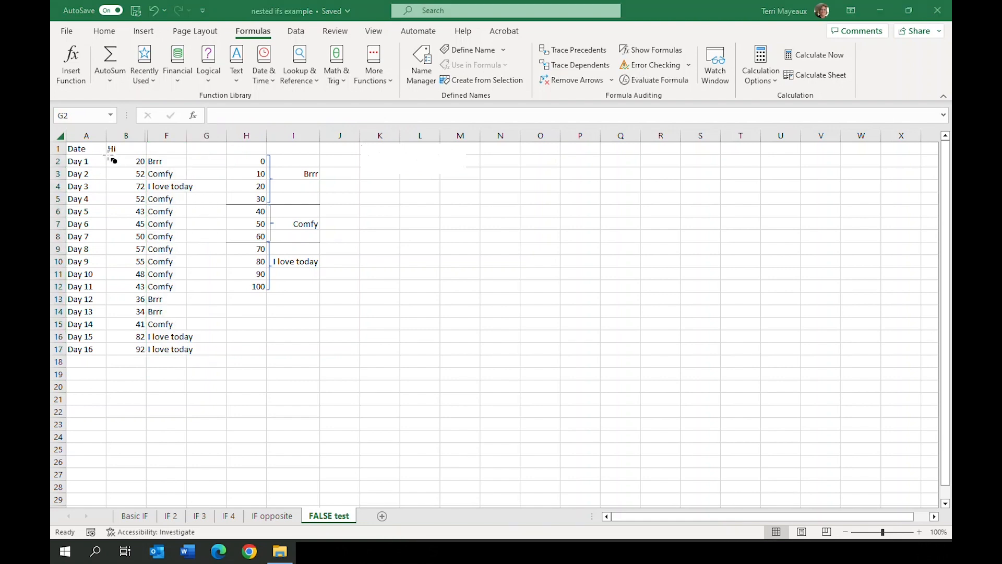
Check the labels in F2:F17 against the highs in column B and the temperature ranges in columns H and I
{"action": "mouse_move", "coordinate": [109, 156]}
{"action": "left_mouse_down"}
{"action": "mouse_move", "coordinate": [159, 175]}
{"action": "mouse_move", "coordinate": [187, 167]}
{"action": "left_mouse_up"}
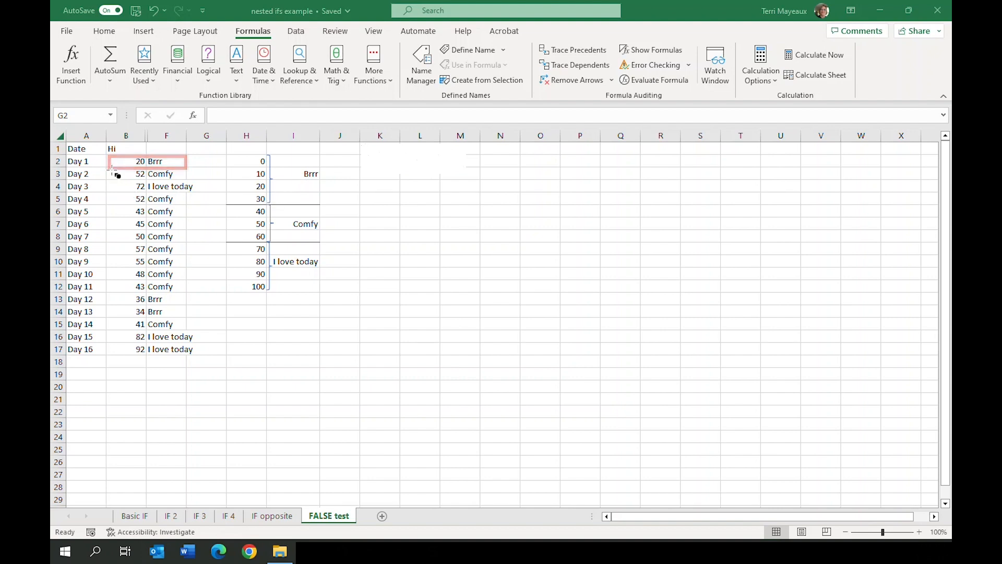
{"action": "left_click_drag", "start_coordinate": [108, 168], "coordinate": [190, 180]}
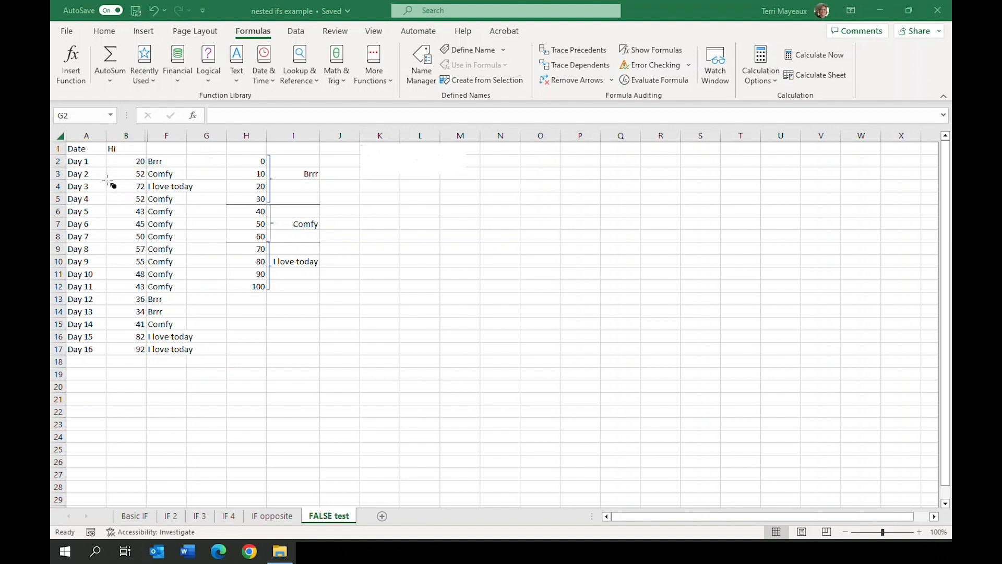
{"action": "left_click_drag", "start_coordinate": [108, 180], "coordinate": [207, 193]}
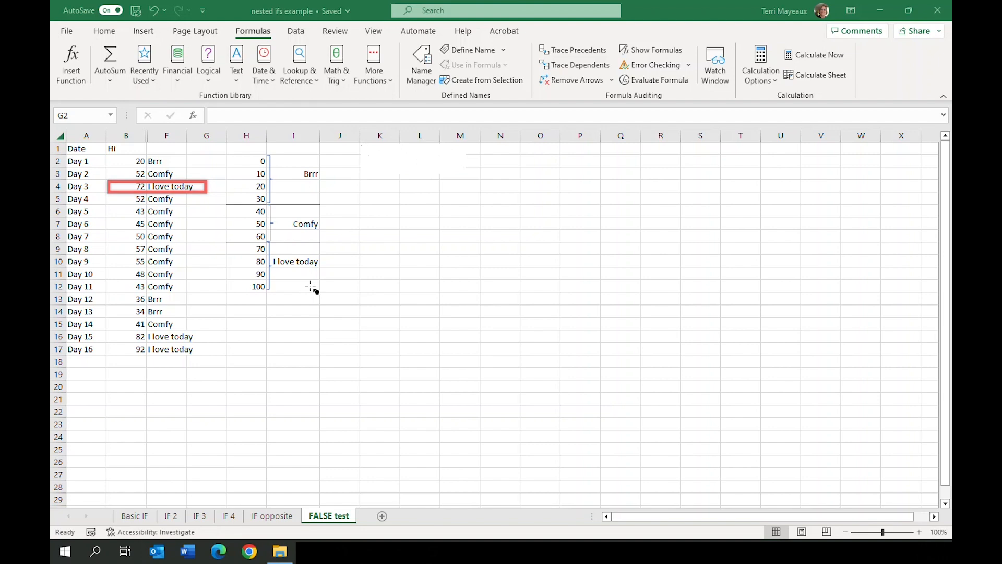
{"action": "mouse_move", "coordinate": [105, 193]}
{"action": "left_mouse_down"}
{"action": "mouse_move", "coordinate": [186, 236]}
{"action": "mouse_move", "coordinate": [191, 295]}
{"action": "left_mouse_up"}
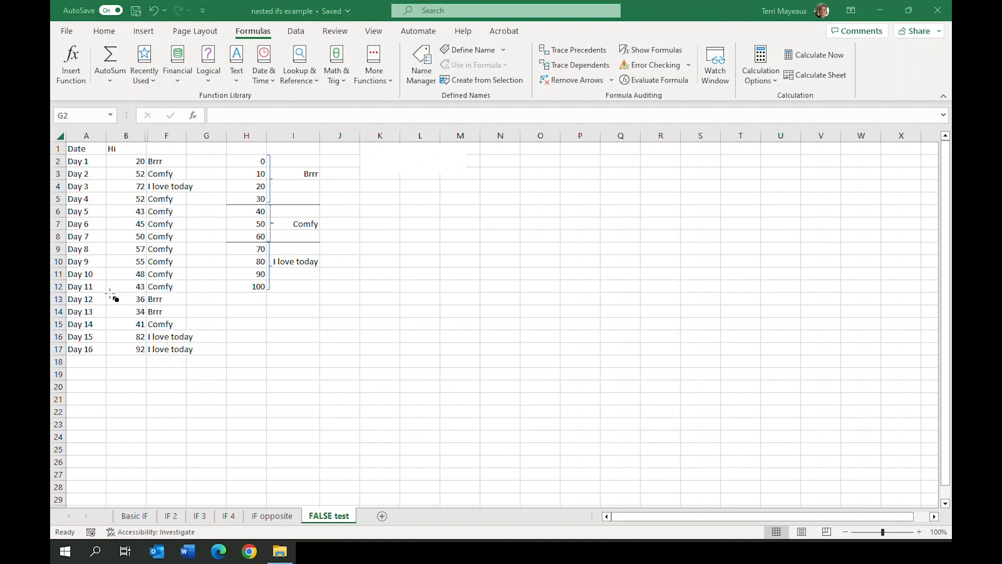
{"action": "left_click_drag", "start_coordinate": [106, 293], "coordinate": [189, 320]}
{"action": "left_click_drag", "start_coordinate": [108, 331], "coordinate": [215, 358]}
{"action": "left_click", "coordinate": [165, 160]}
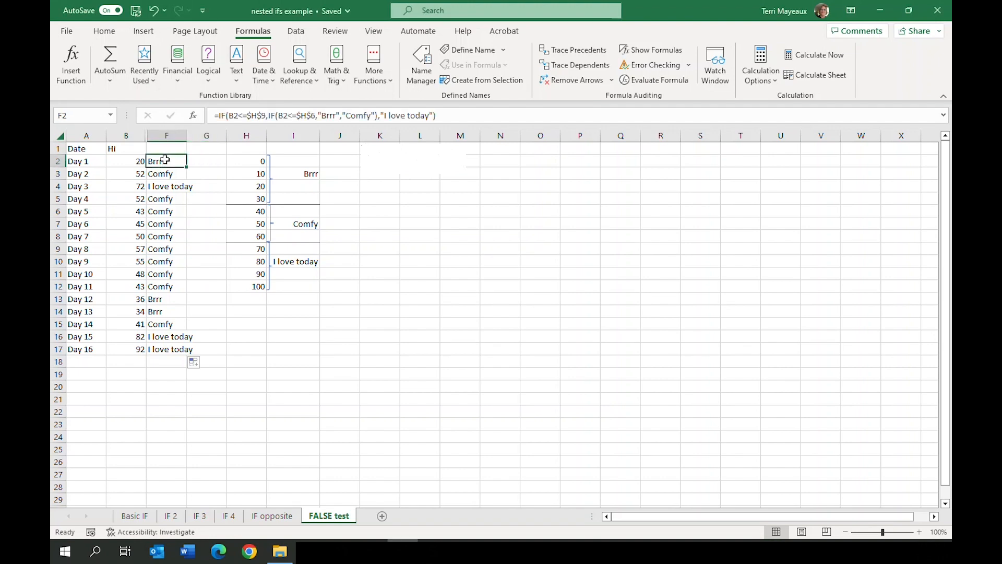